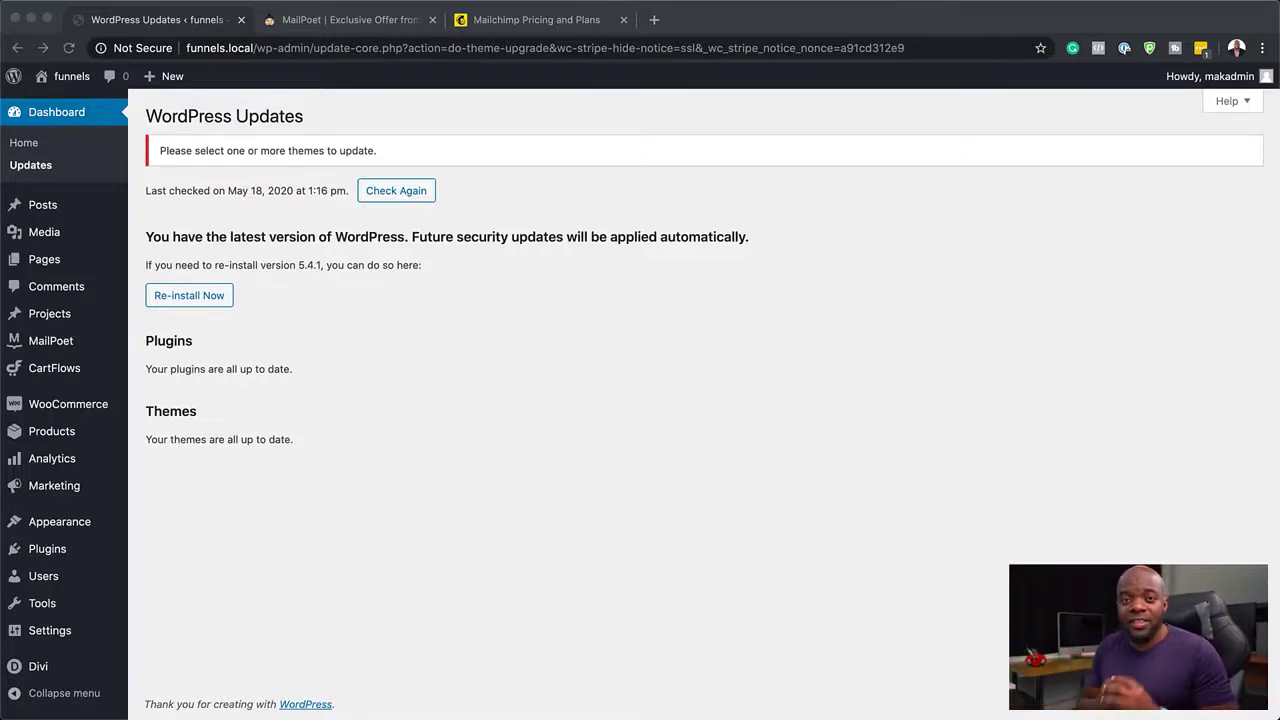
Step: Review the MailPoet Single plan on AppSumo, highlighting its unlimited websites, unlimited emails and subscriber allowance
click(526, 22)
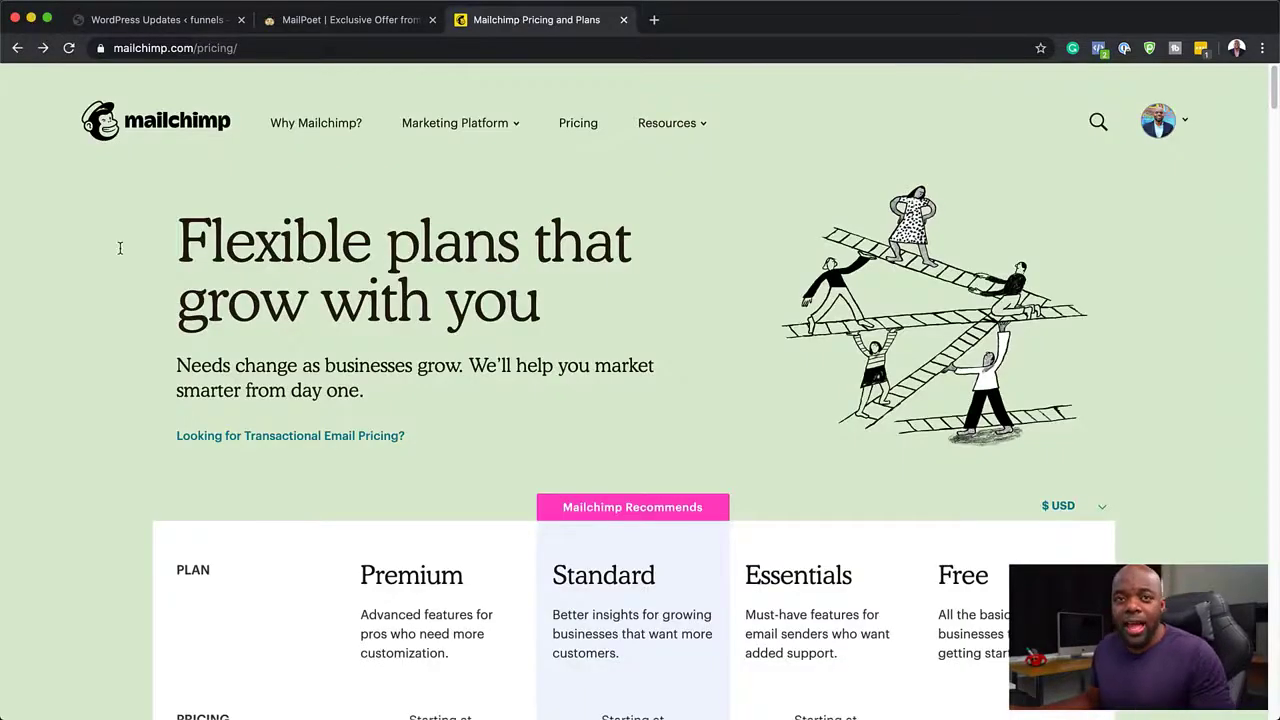
click(313, 21)
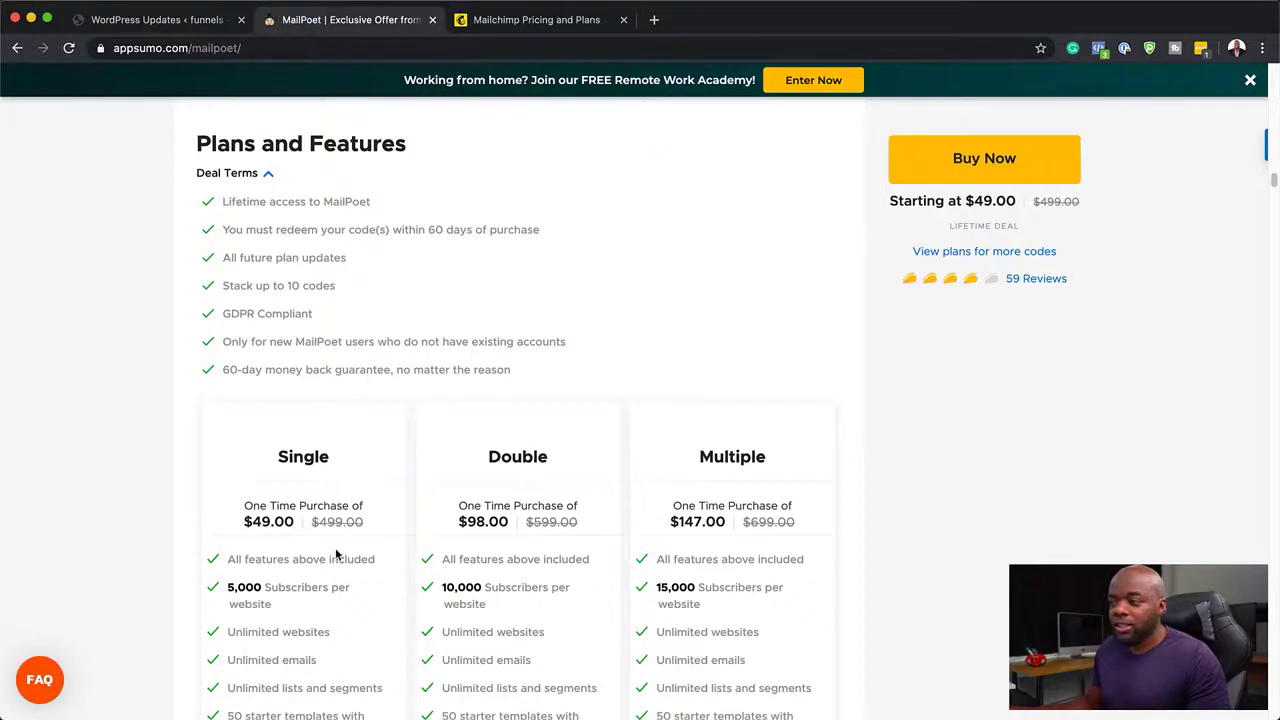
scroll(336, 553, down, 1)
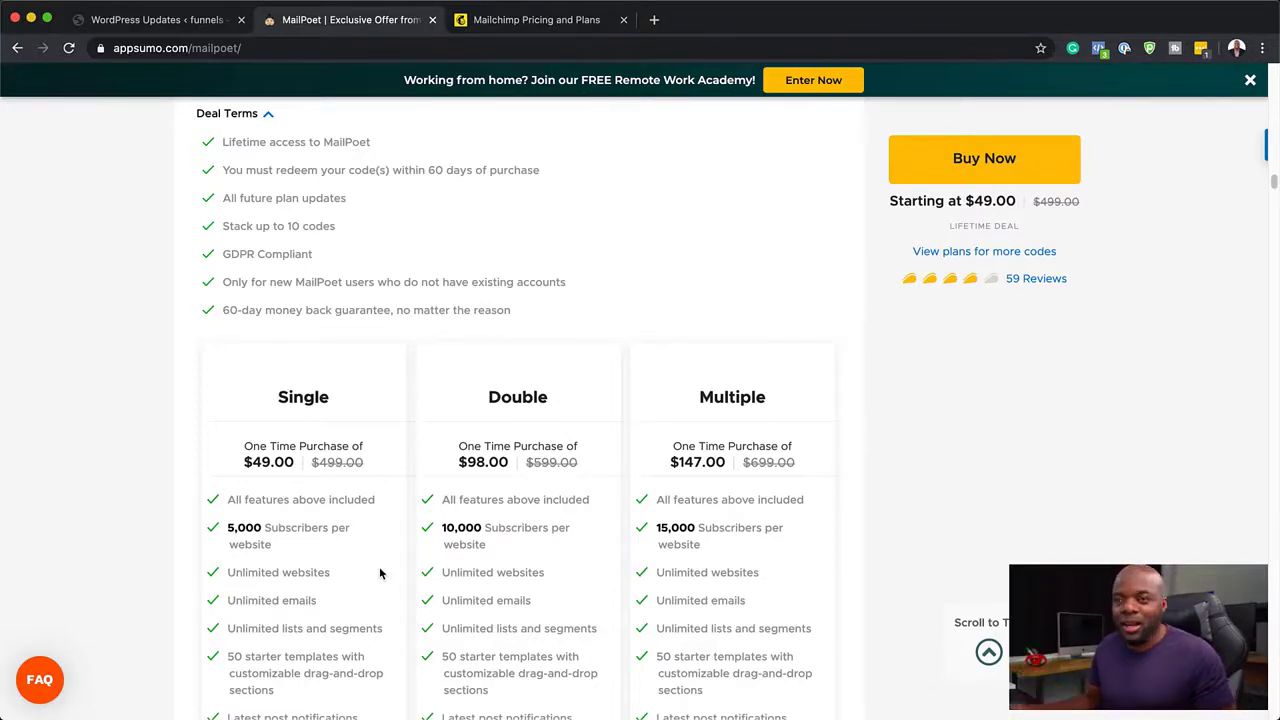
drag(331, 580, 227, 584)
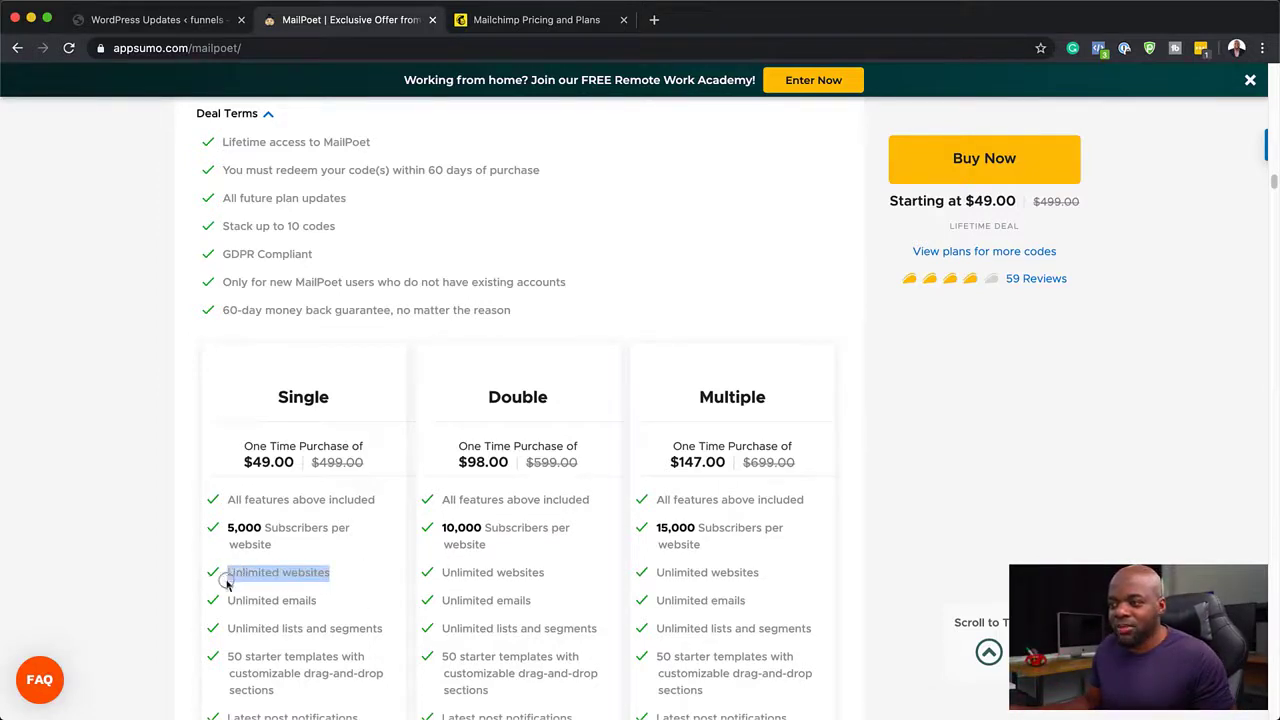
drag(320, 602, 212, 606)
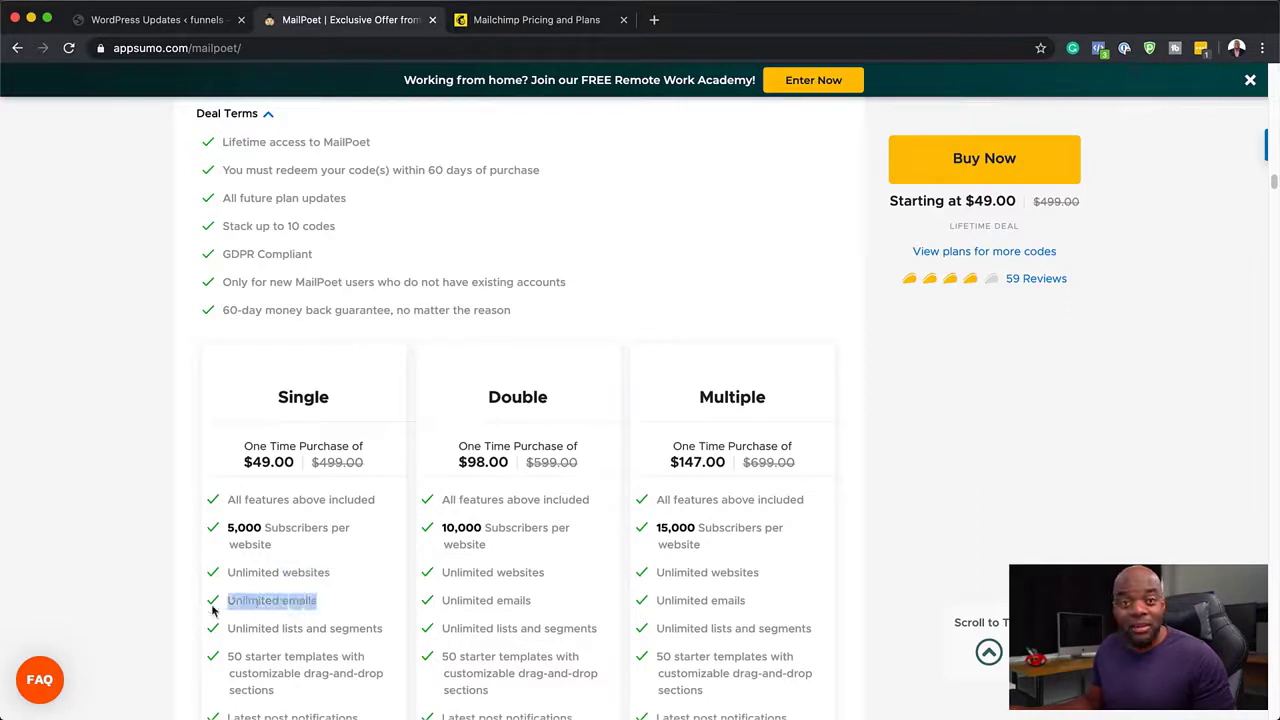
drag(260, 528, 224, 533)
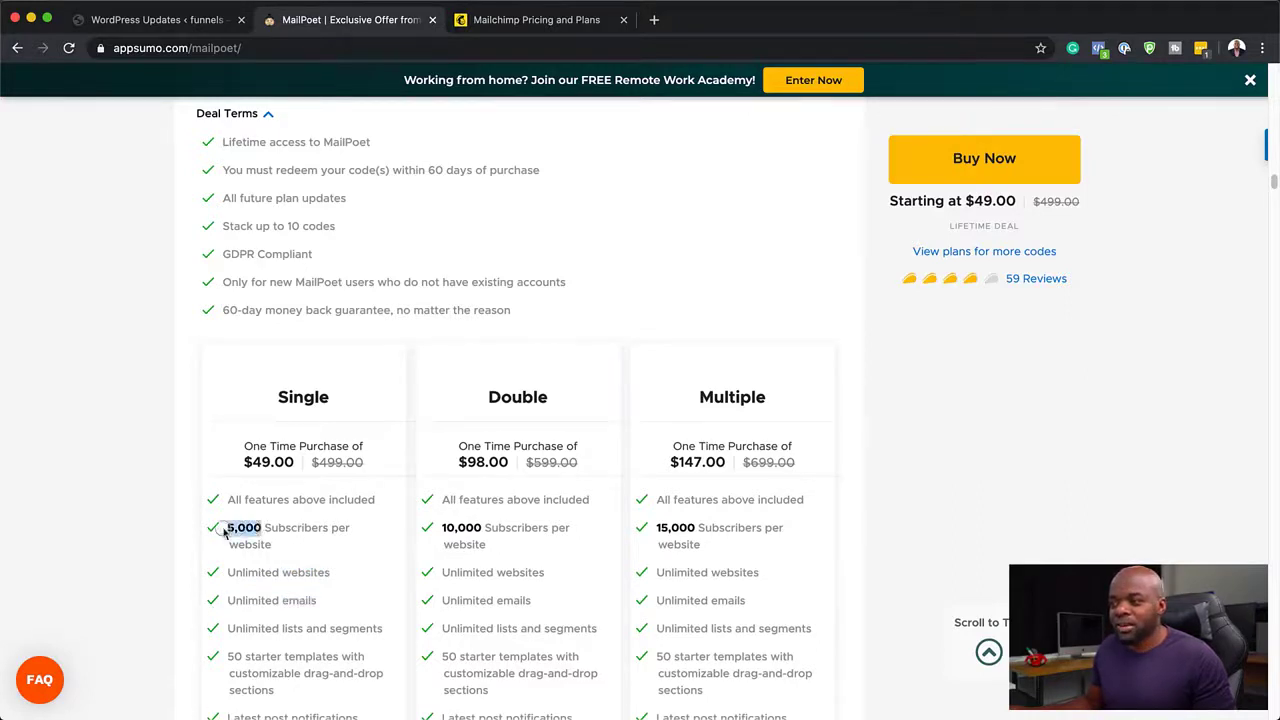
click(285, 537)
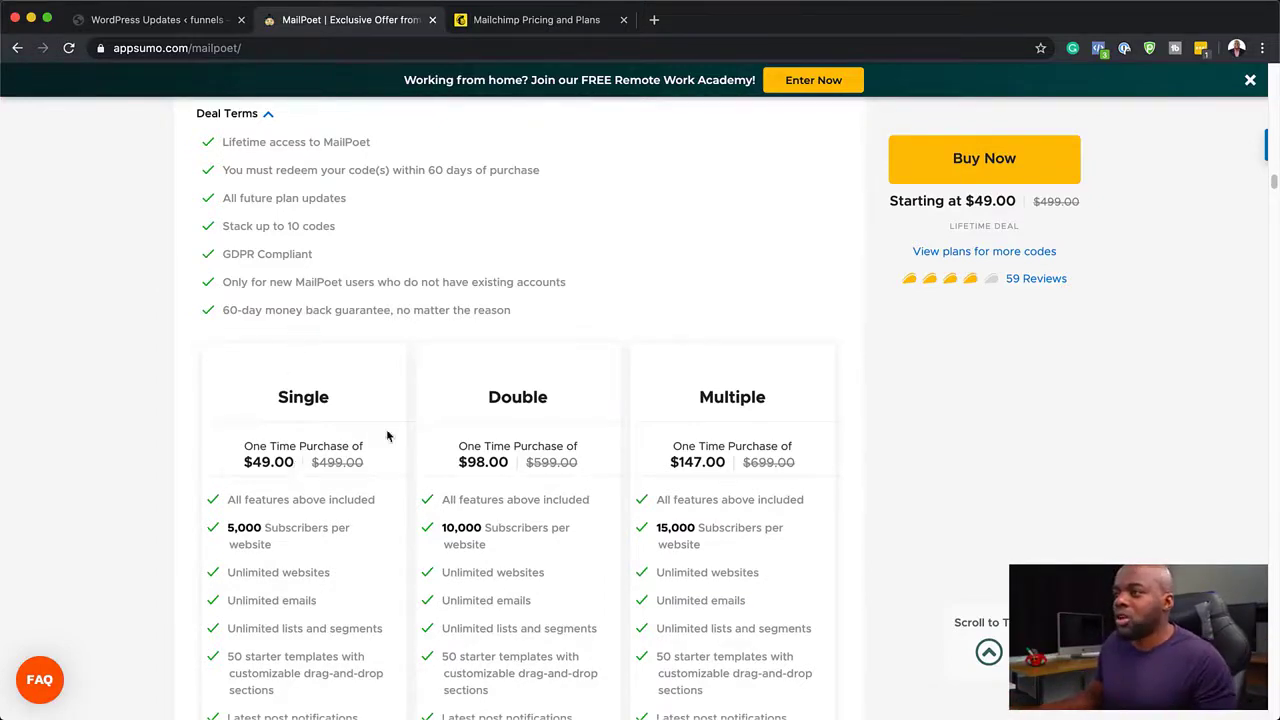
Step: Examine the Mailchimp pricing page, comparing the plans' monthly prices, top features and contact limits
click(195, 28)
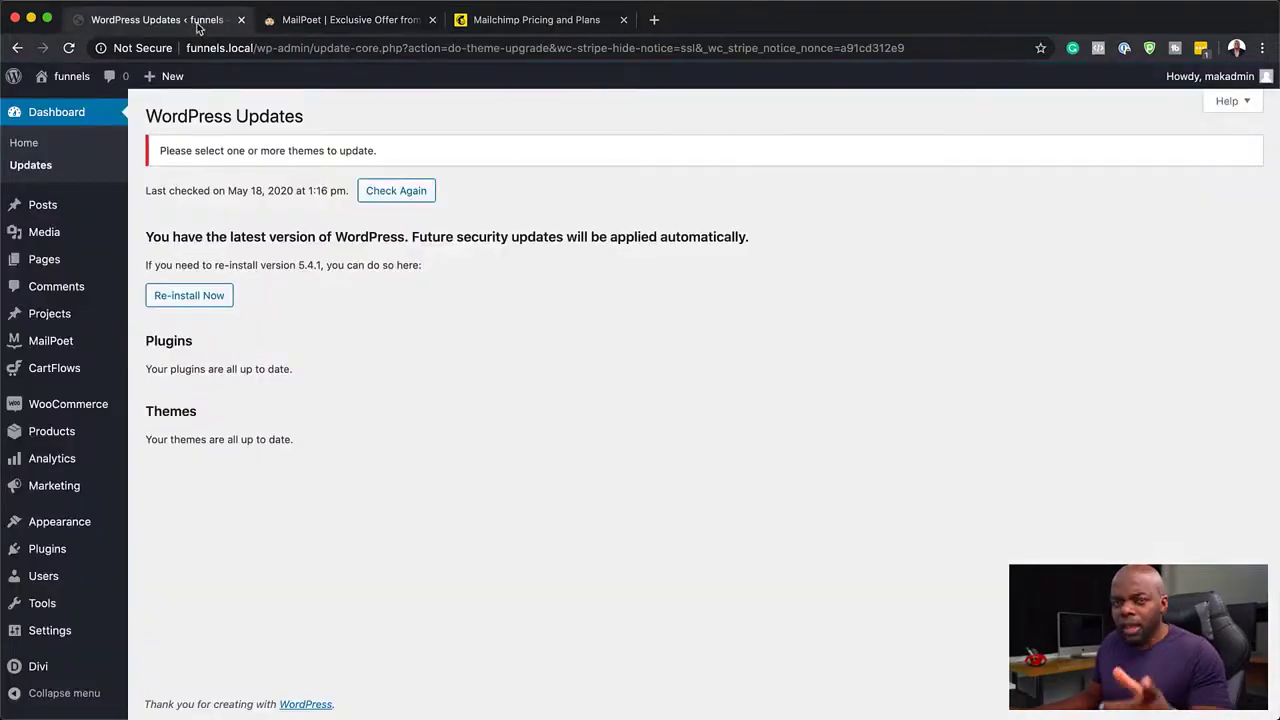
click(394, 26)
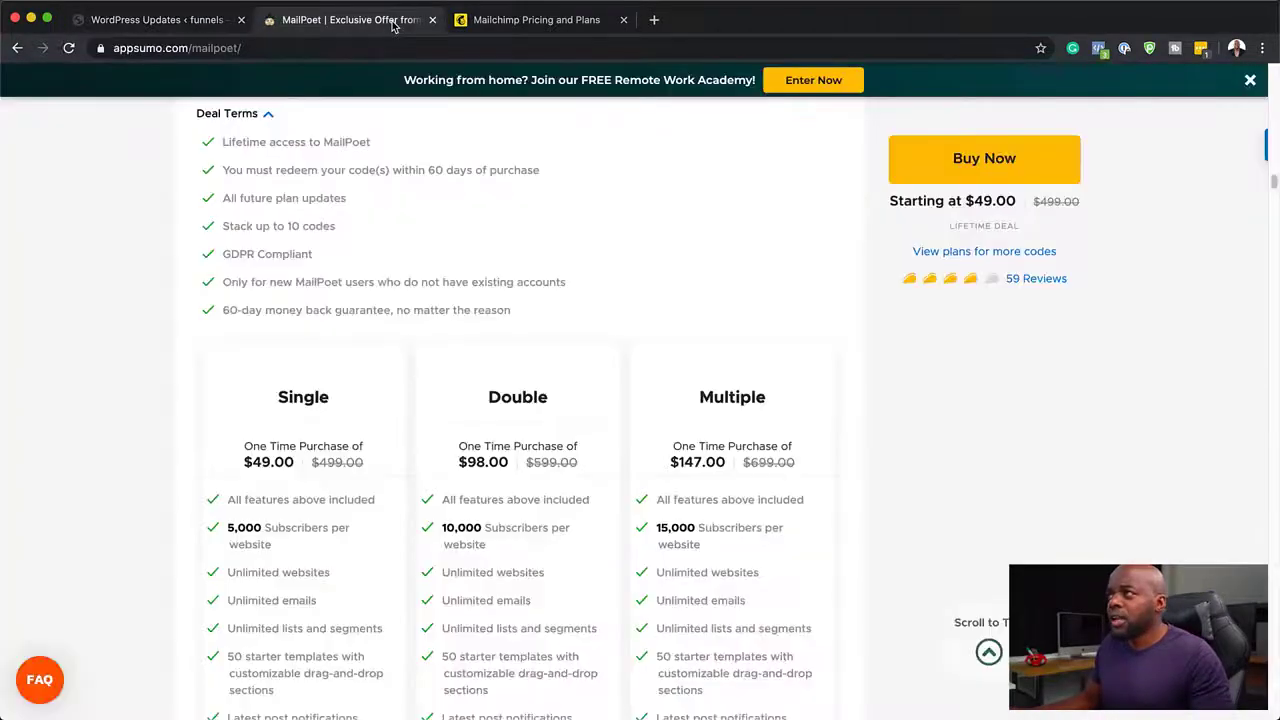
click(530, 20)
click(667, 122)
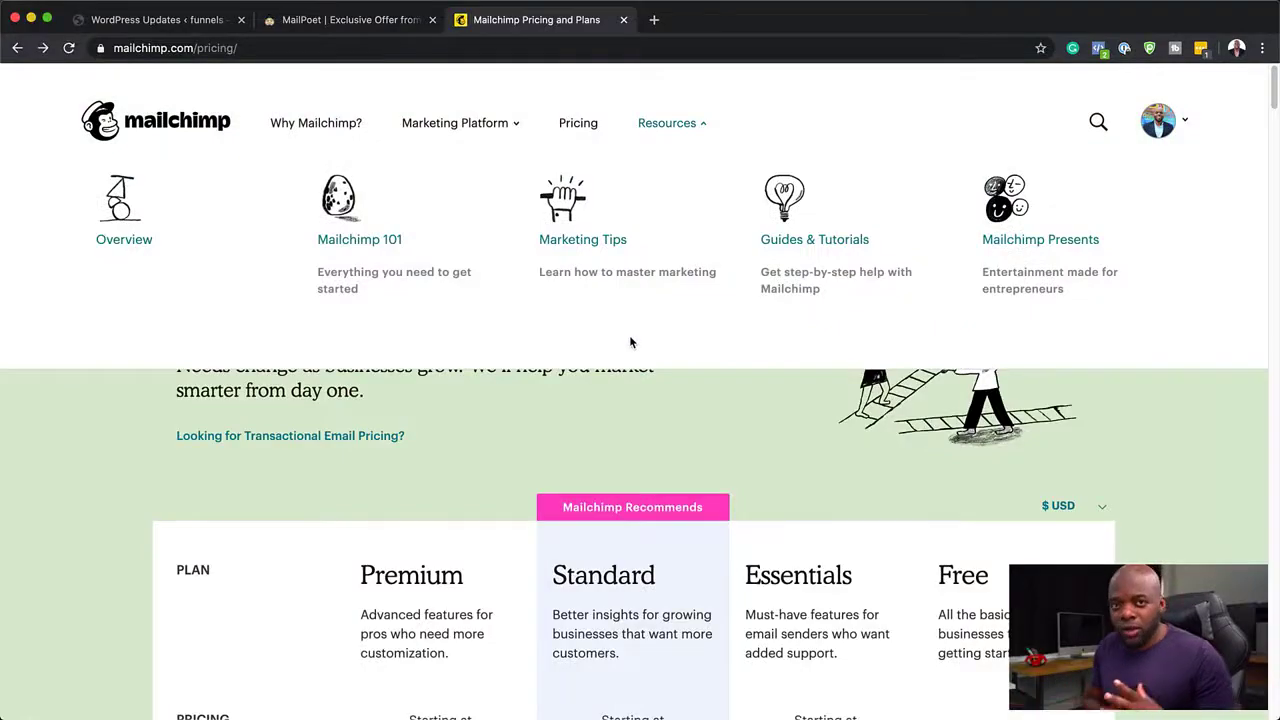
scroll(722, 538, down, 5)
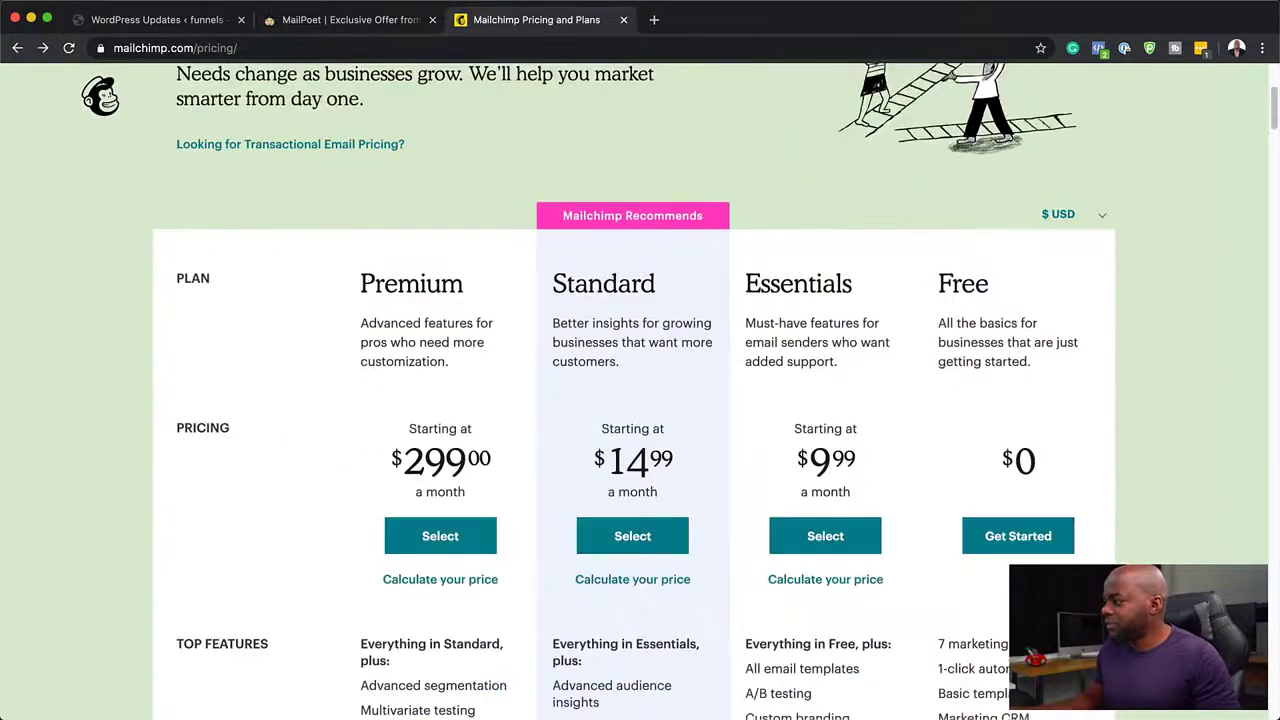
scroll(640, 390, down, 6)
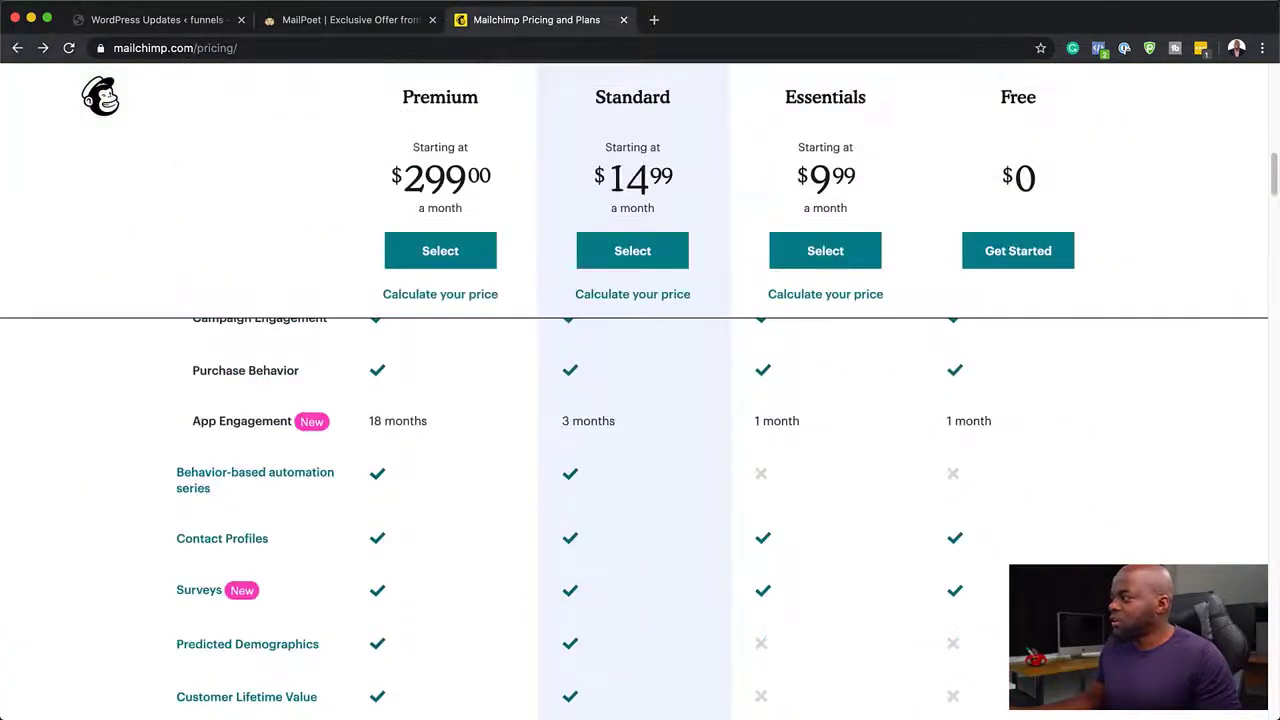
scroll(640, 390, up, 5)
scroll(640, 390, down, 1)
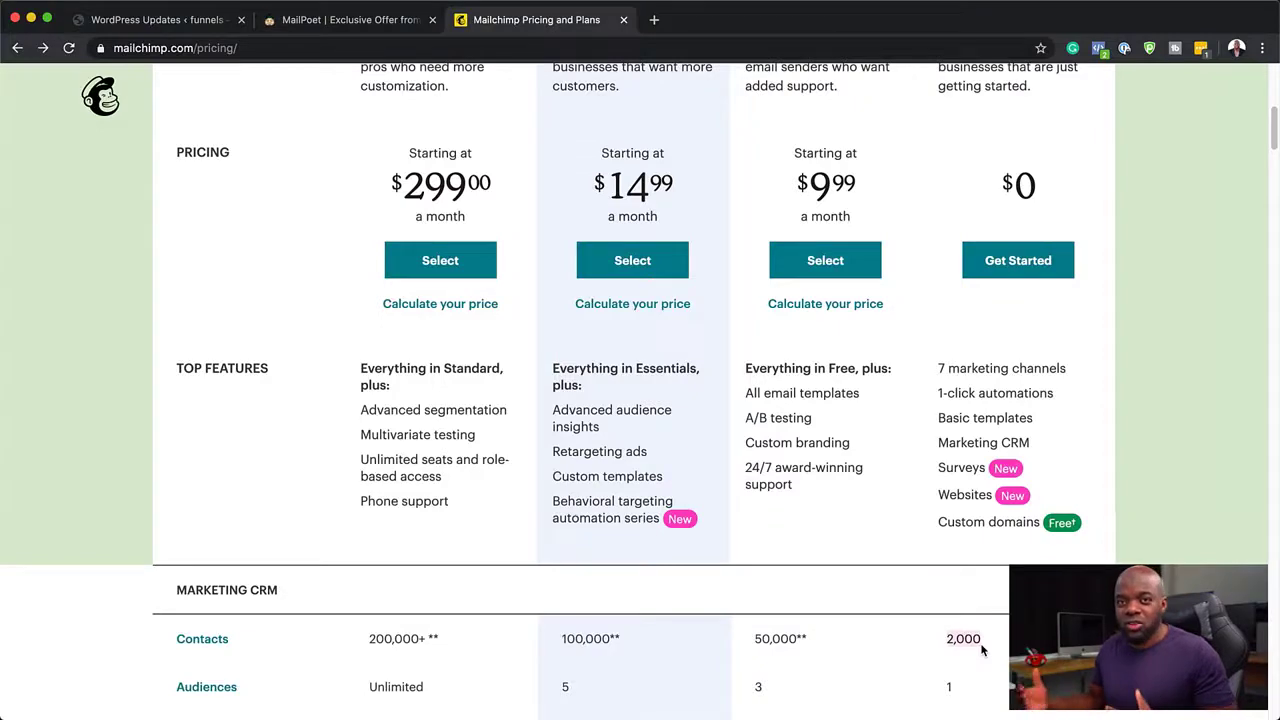
scroll(852, 485, up, 1)
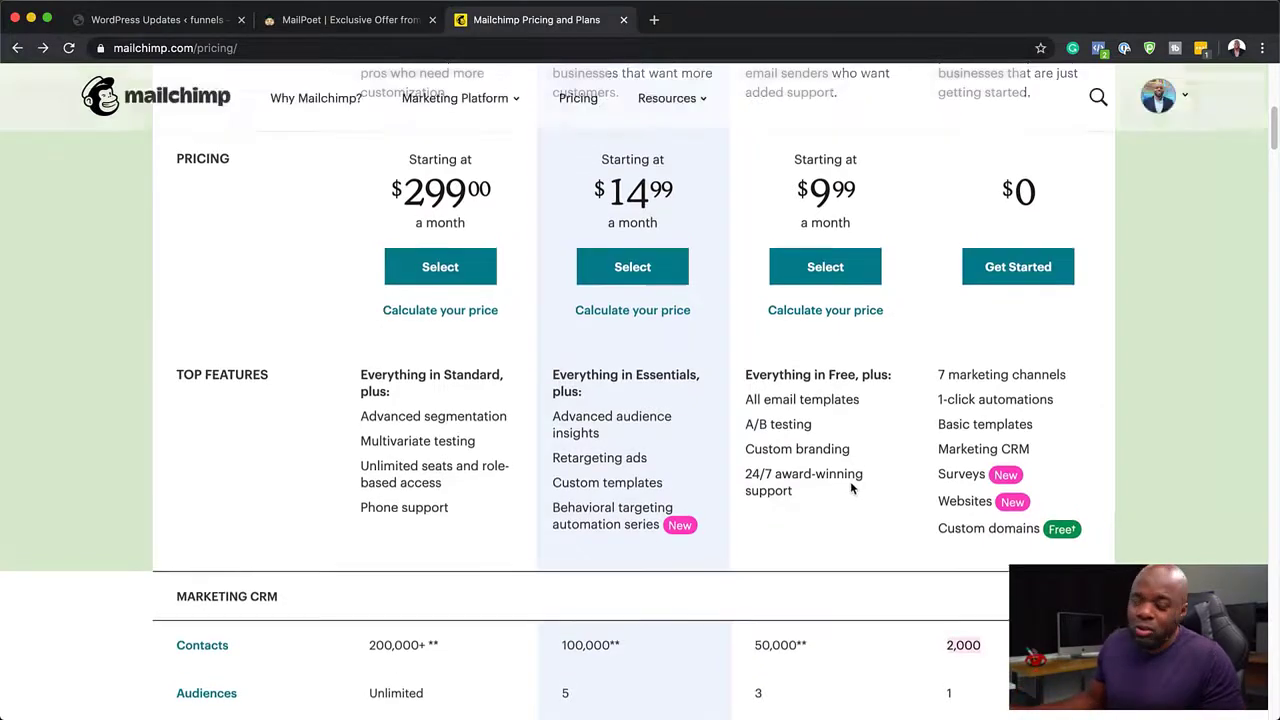
scroll(852, 488, up, 5)
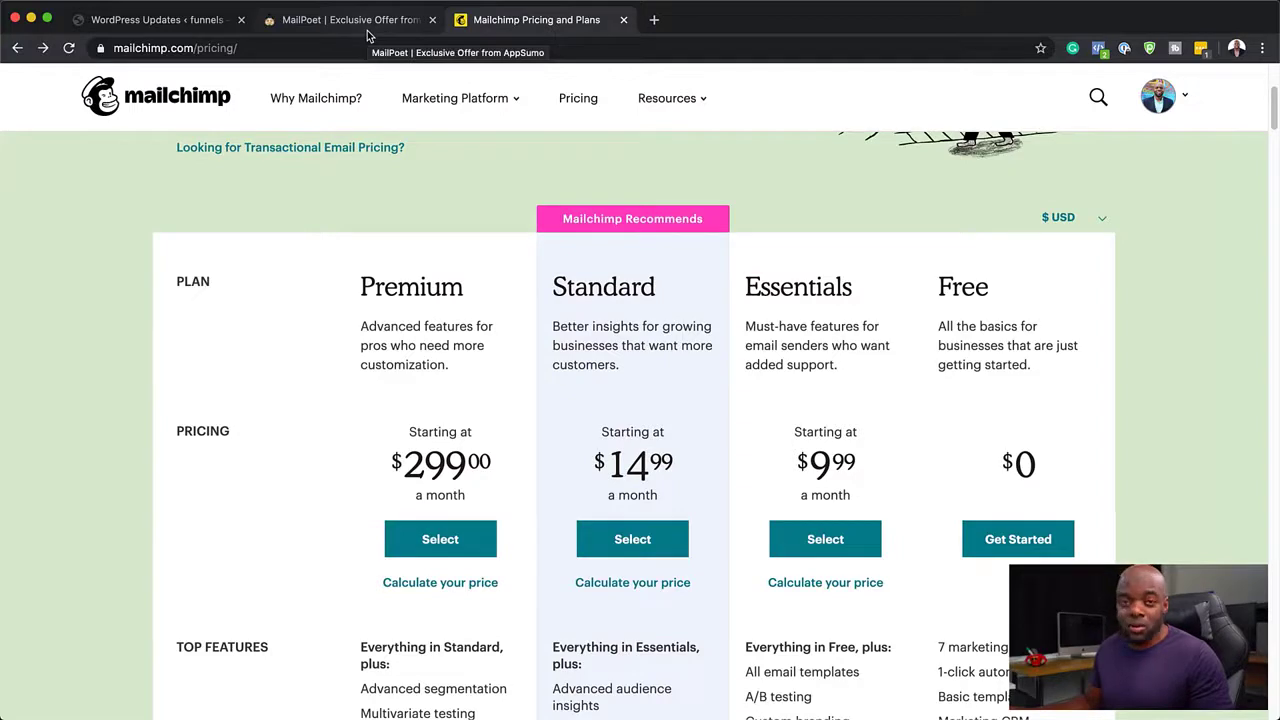
Step: Return to the WordPress admin and create a MailPoet list named 20% Promo, leaving its description empty
click(180, 27)
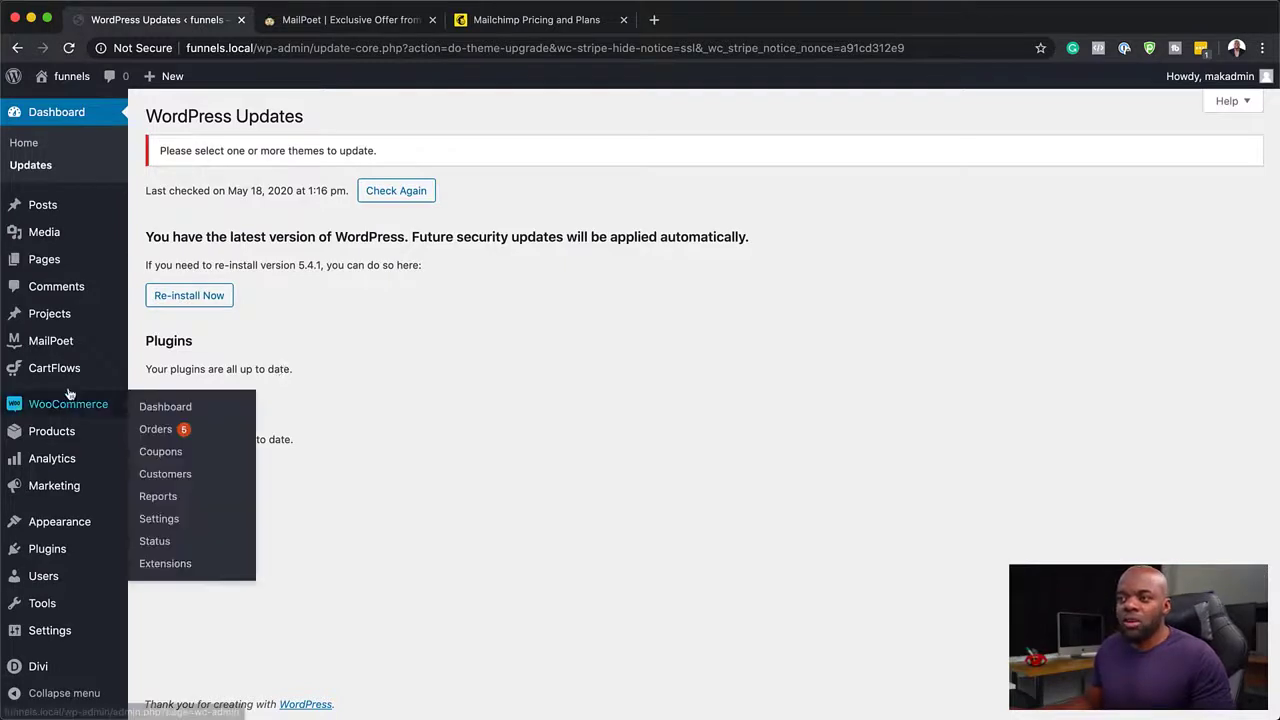
mouse_move(99, 560)
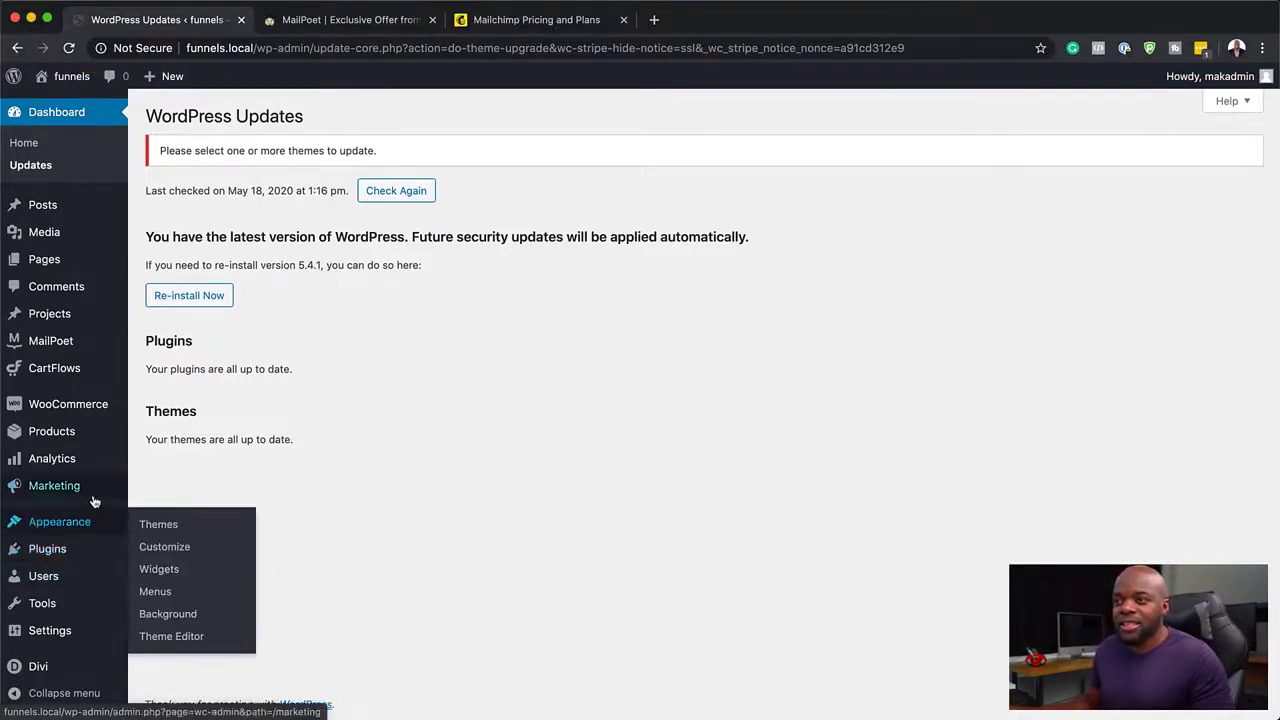
mouse_move(66, 342)
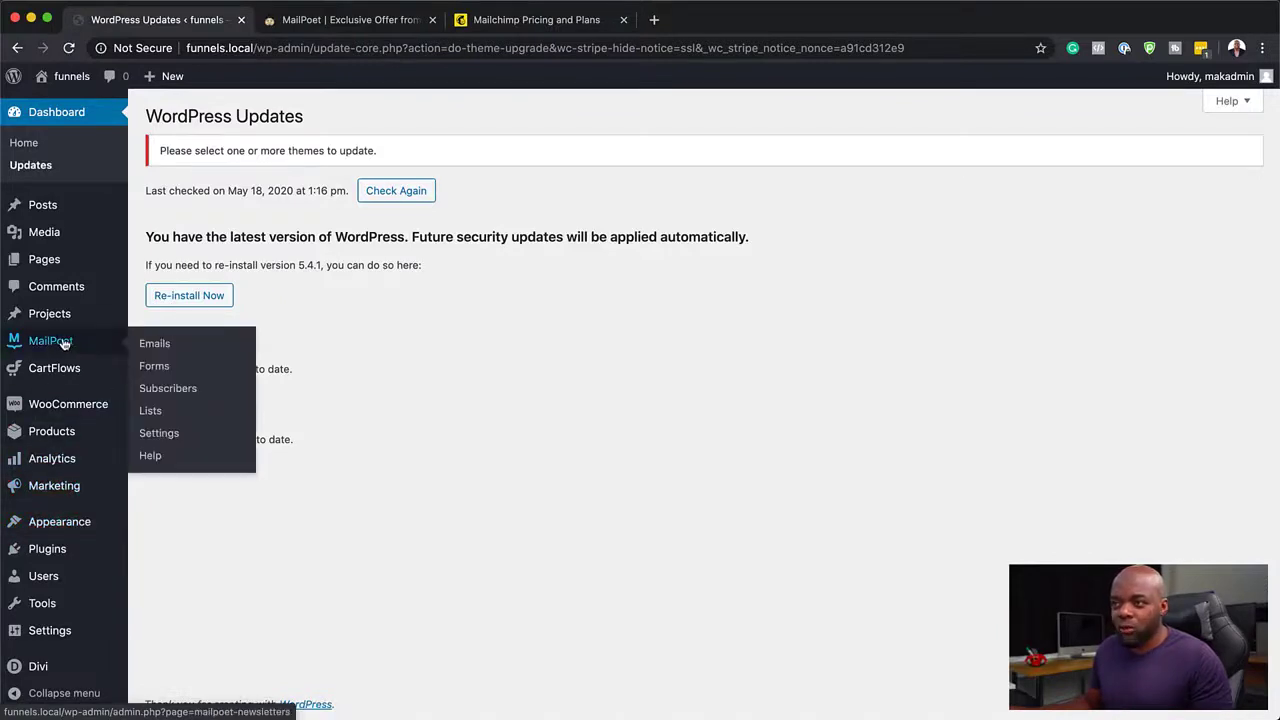
click(155, 411)
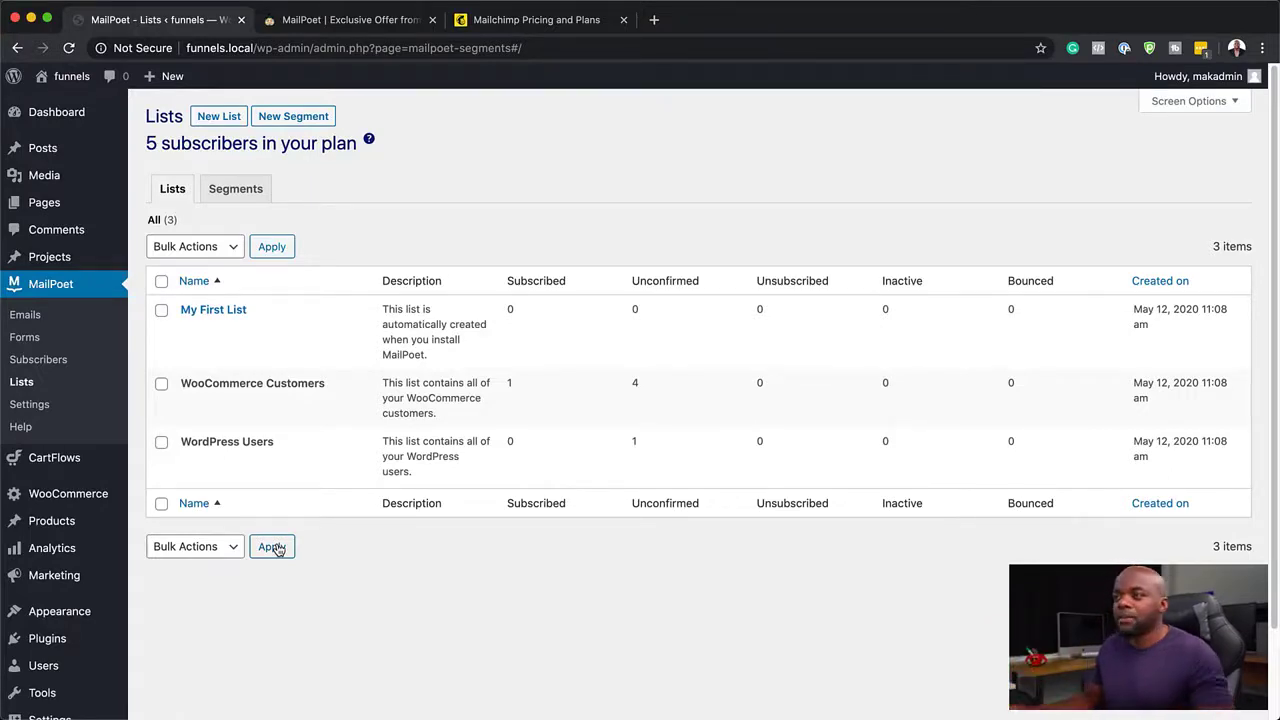
click(216, 116)
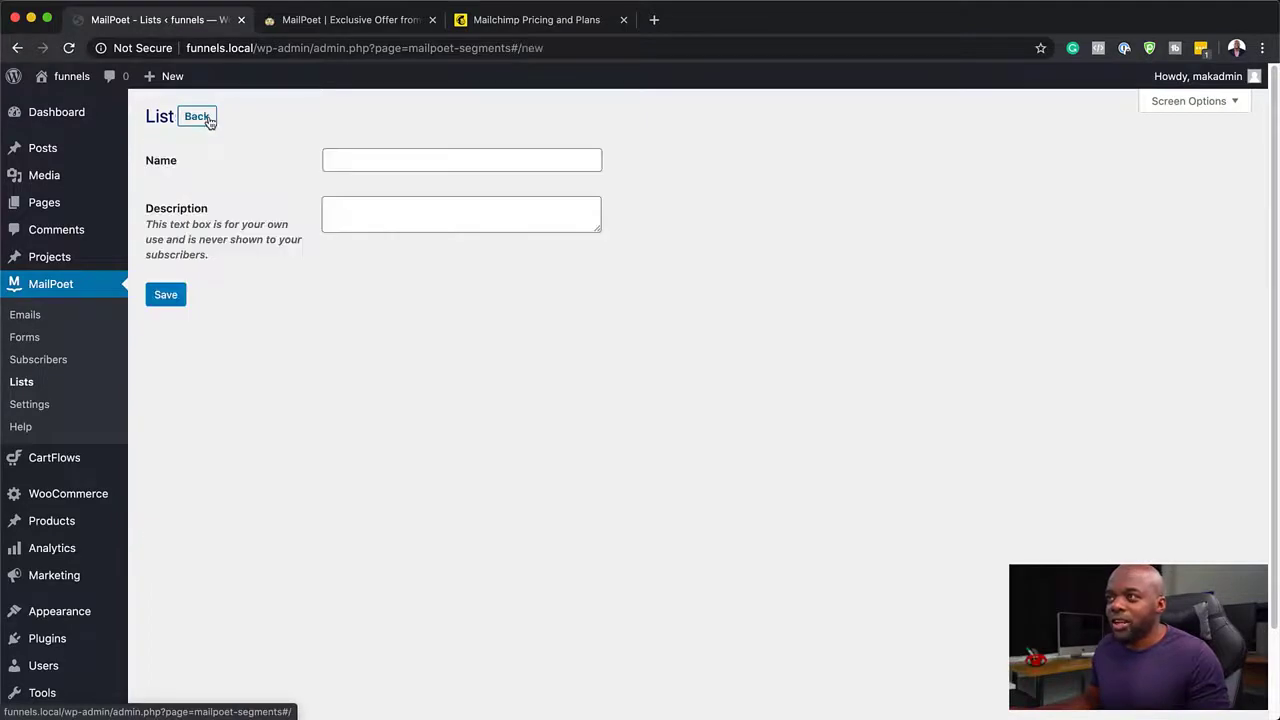
click(383, 160)
text(20)
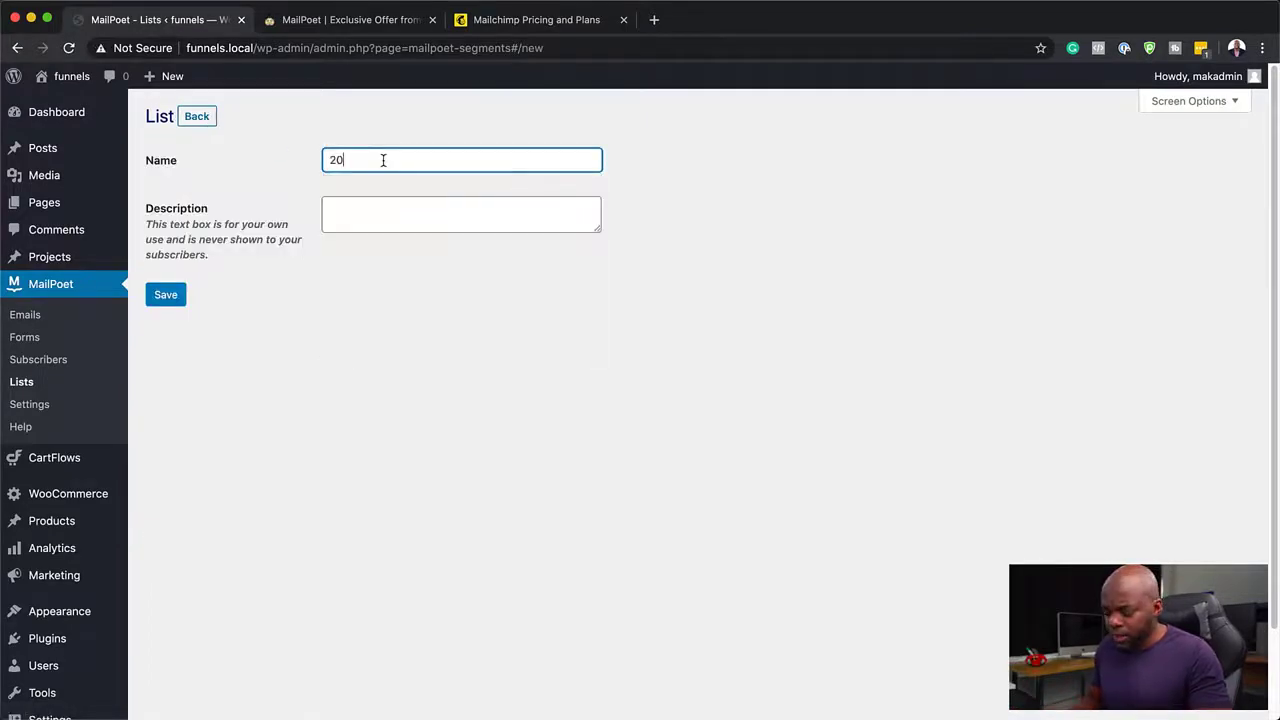
text(% Promo)
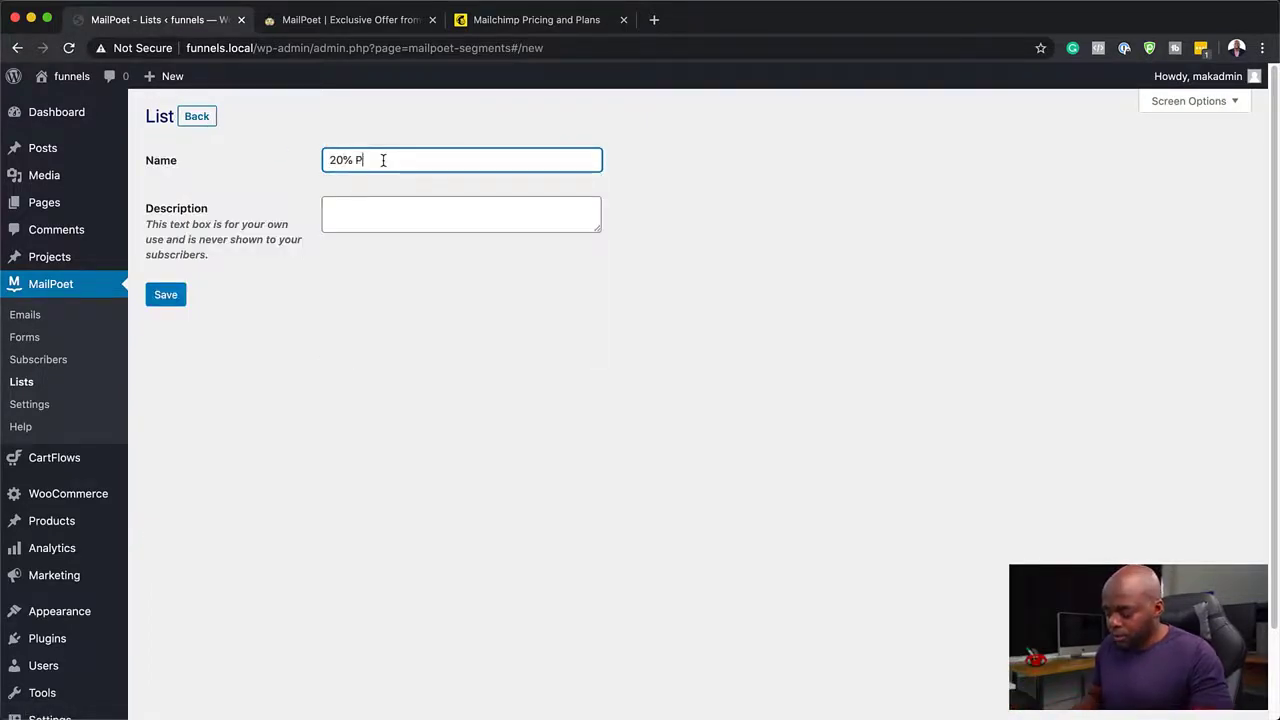
click(402, 203)
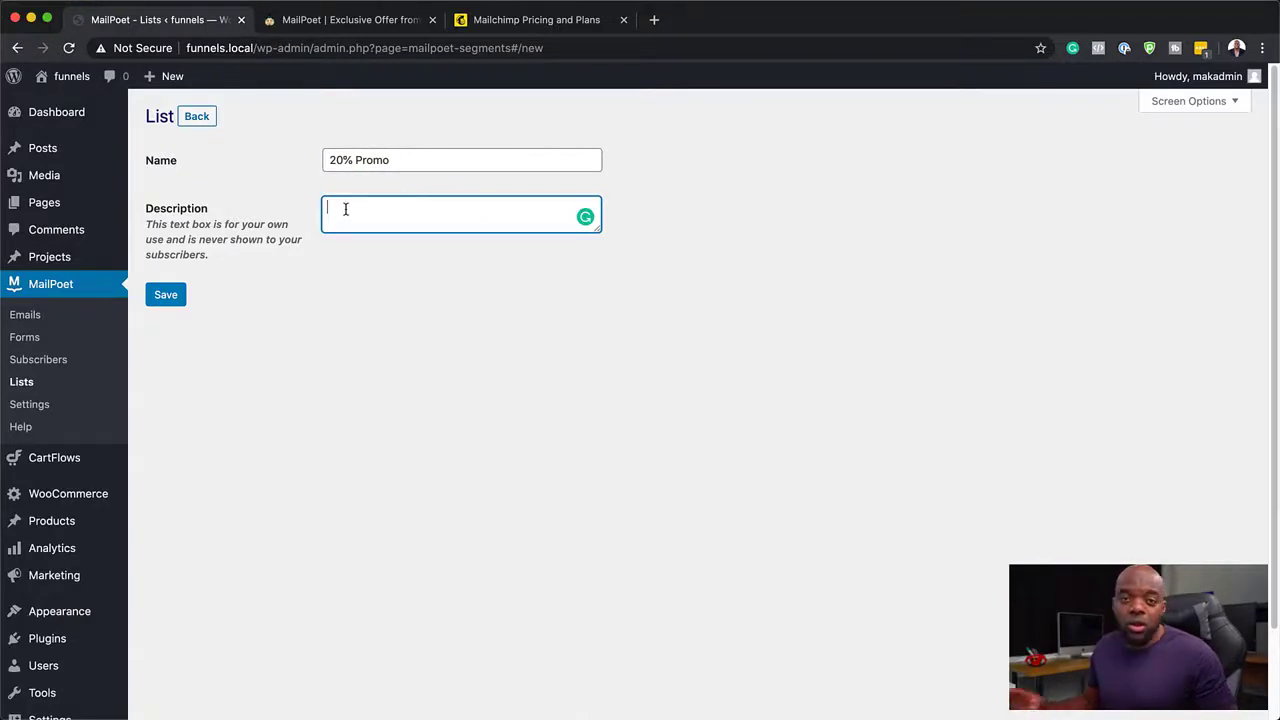
click(166, 294)
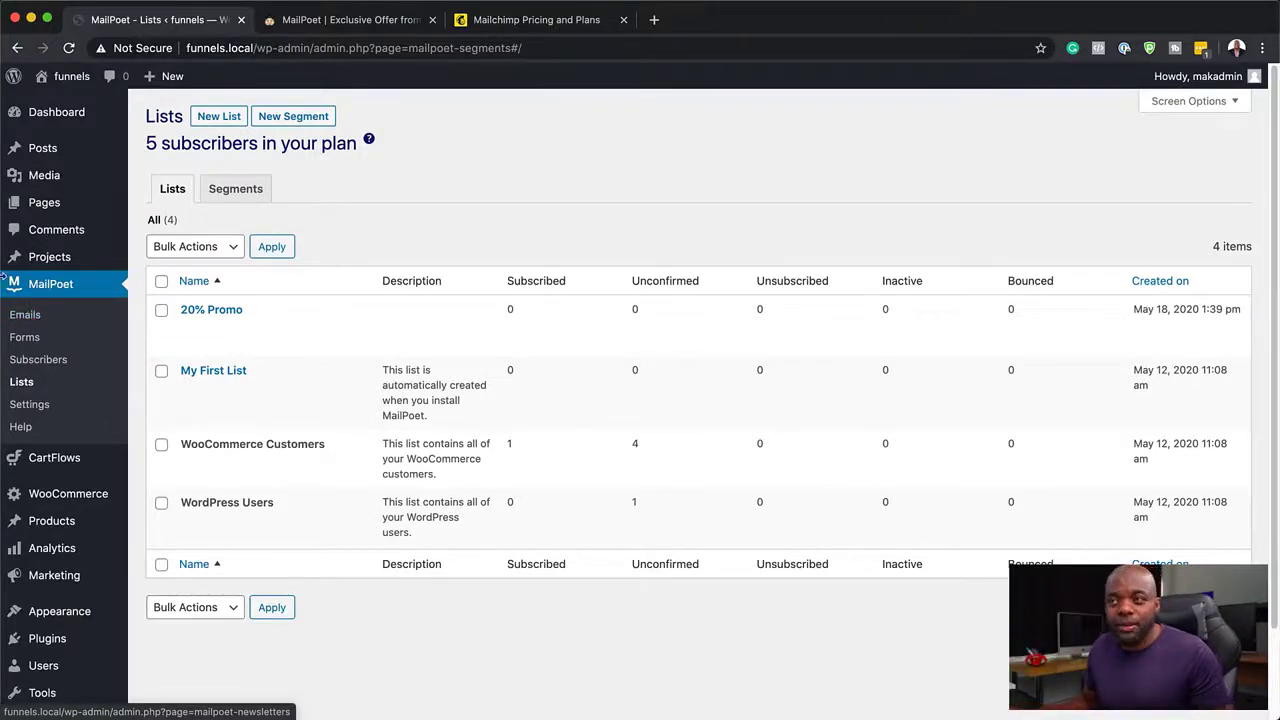
Step: Add a new WordPress page titled 20% Promo and open it in the Divi Builder
mouse_move(220, 334)
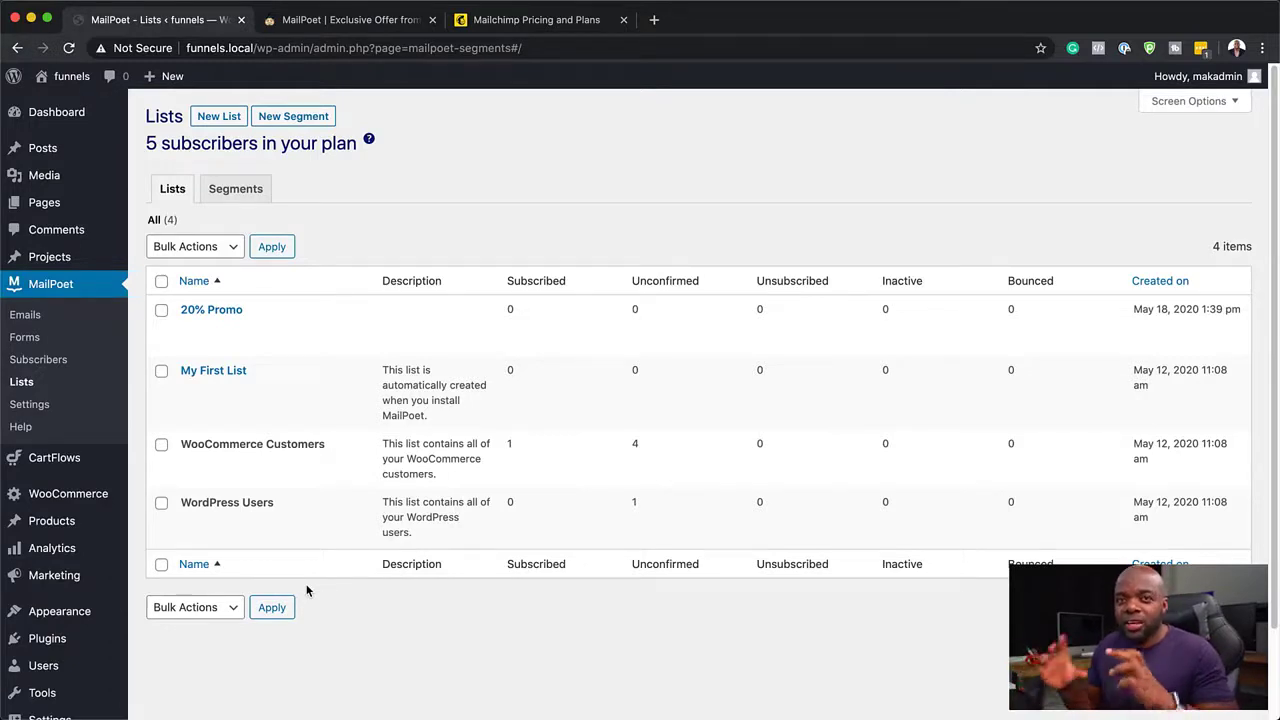
mouse_move(58, 210)
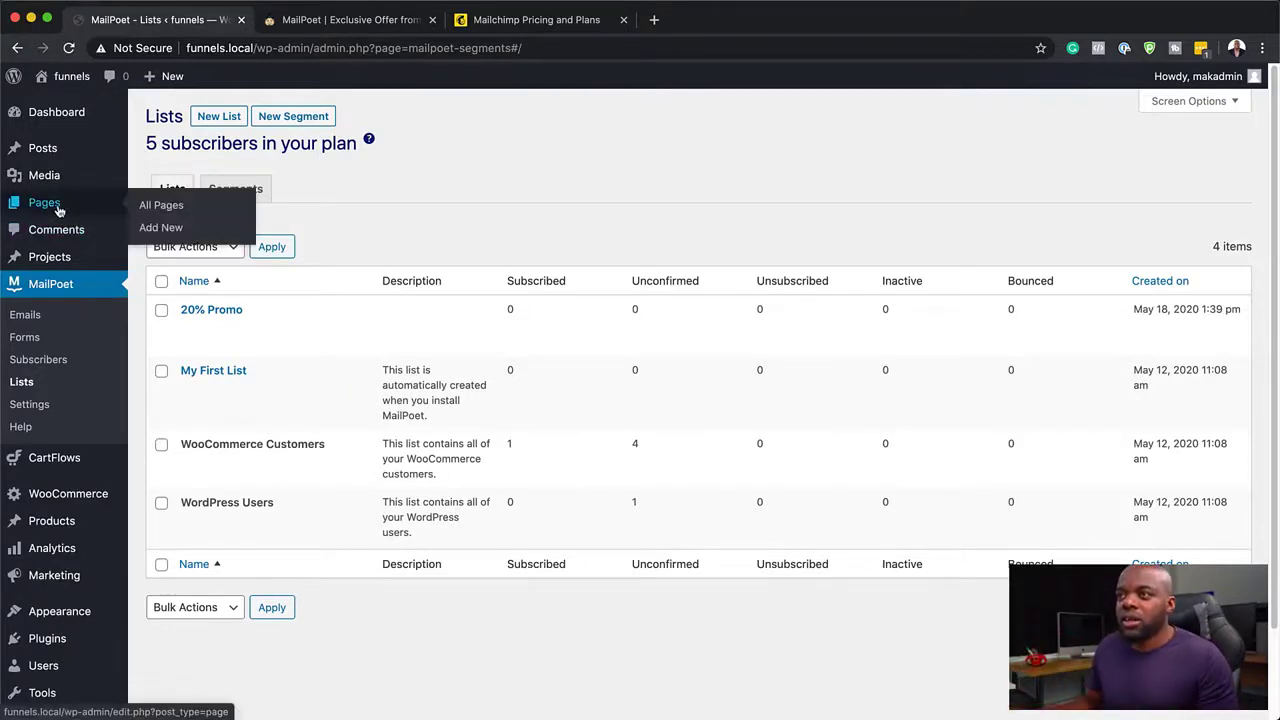
click(162, 228)
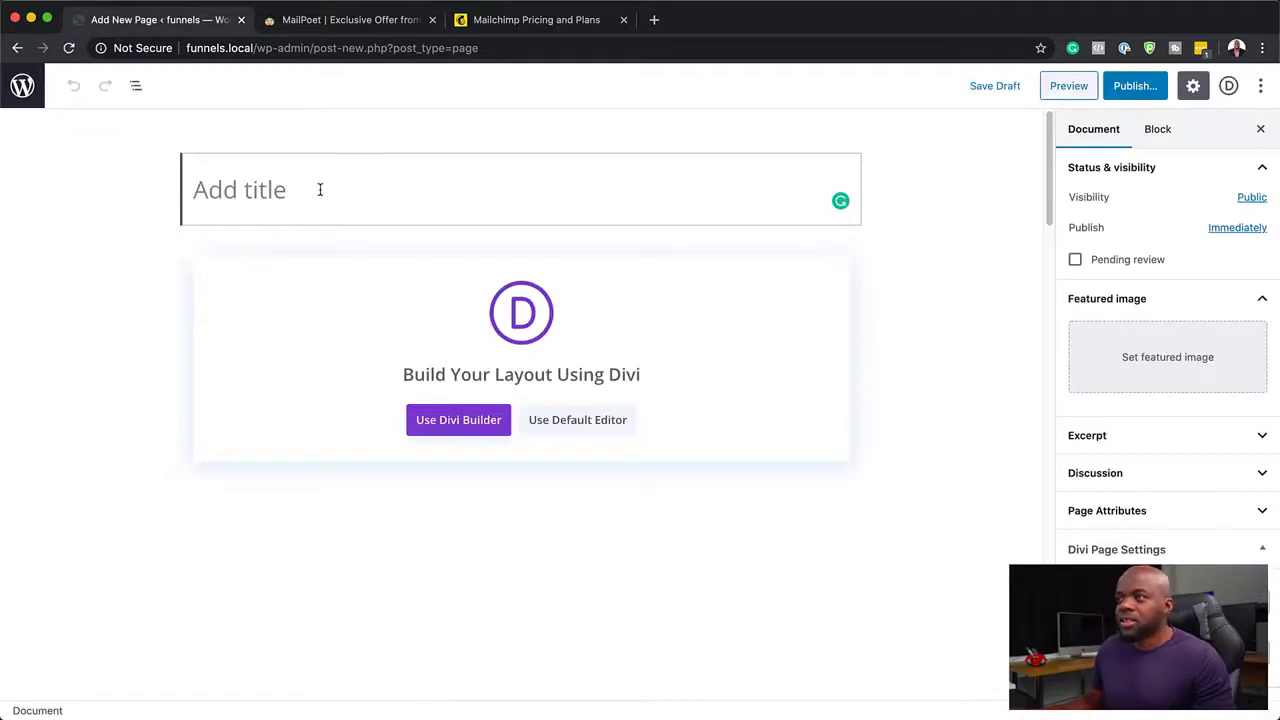
text(20)
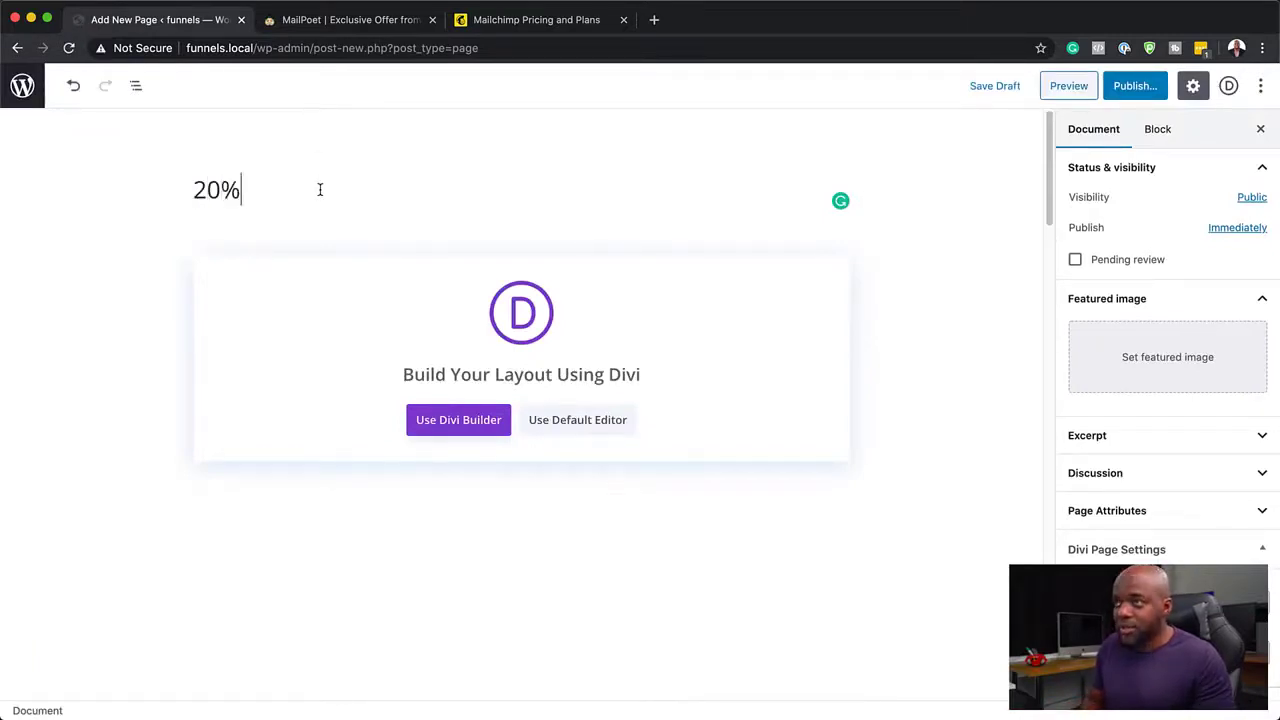
text(% Promo)
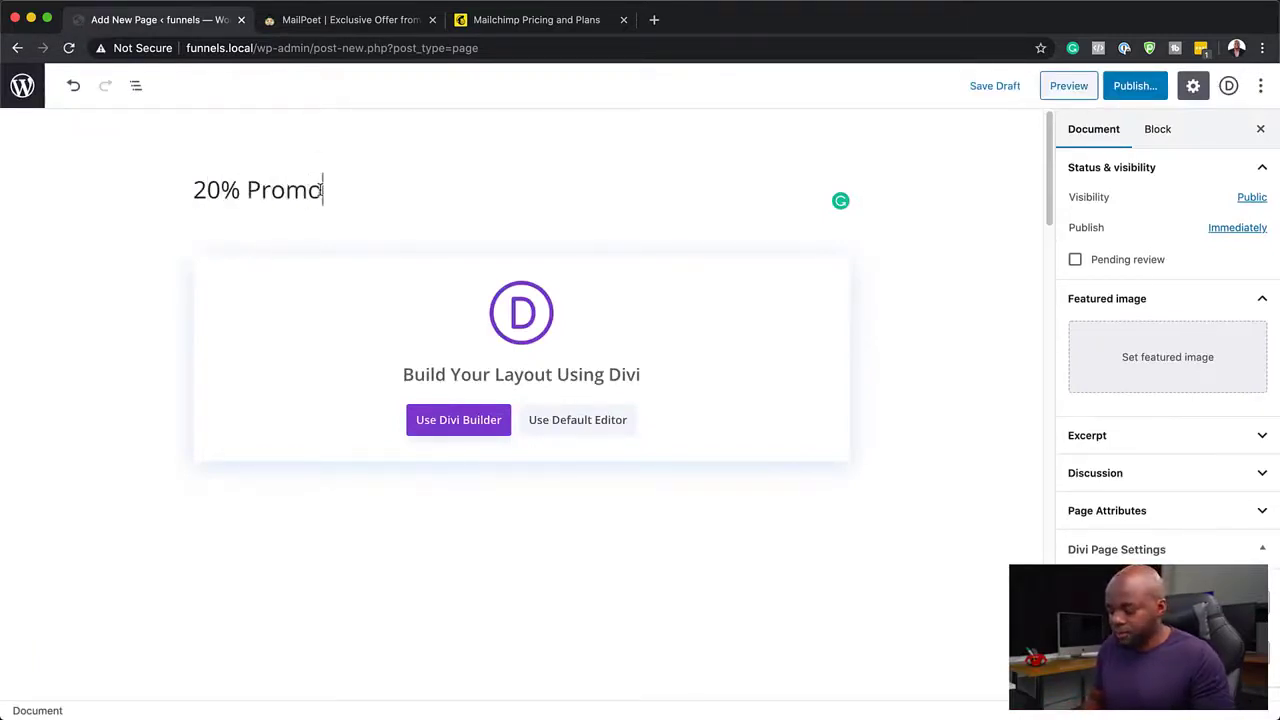
click(487, 422)
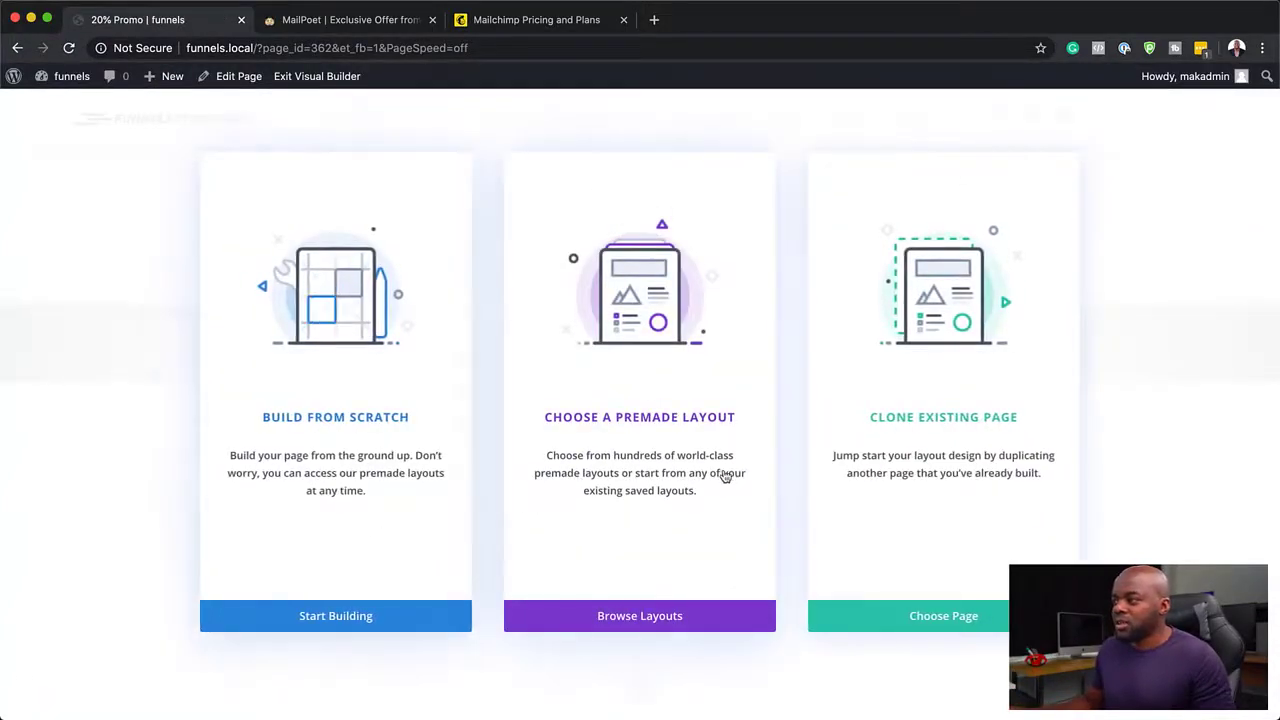
Step: Browse Divi's premade layout packs and load the Florist Landing Page layout onto the page
click(676, 422)
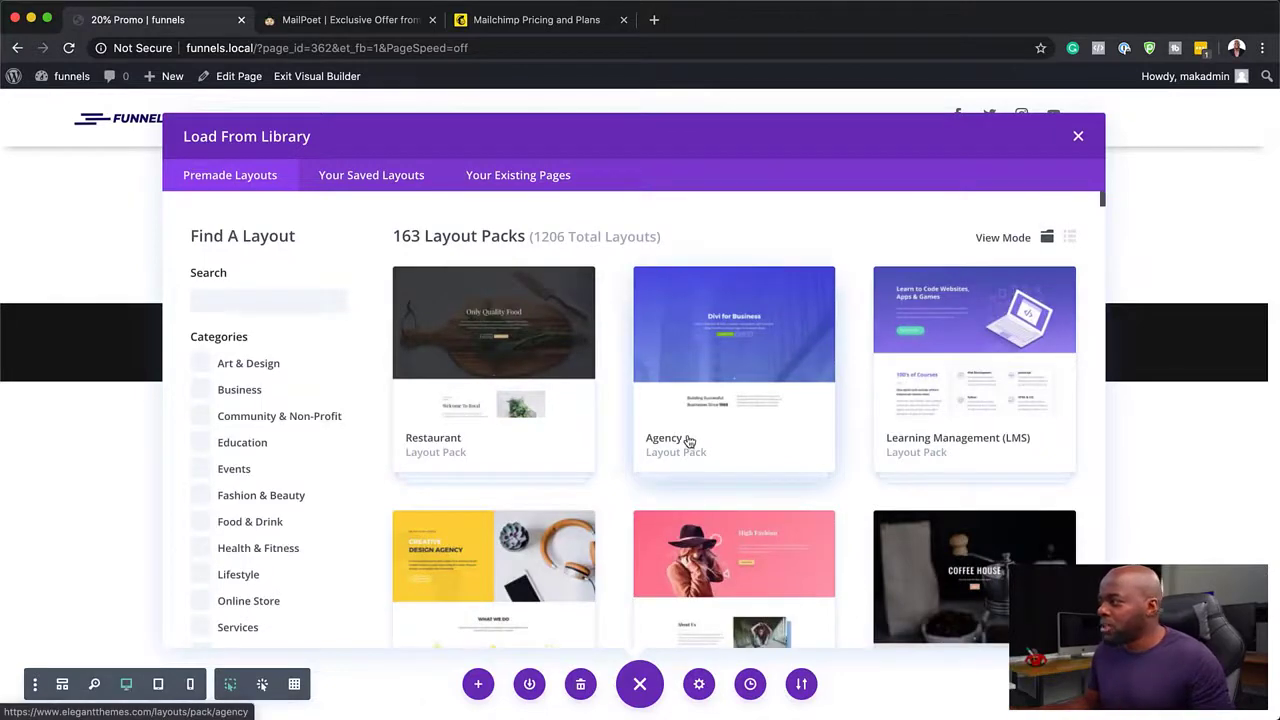
scroll(688, 440, down, 1)
scroll(688, 442, down, 5)
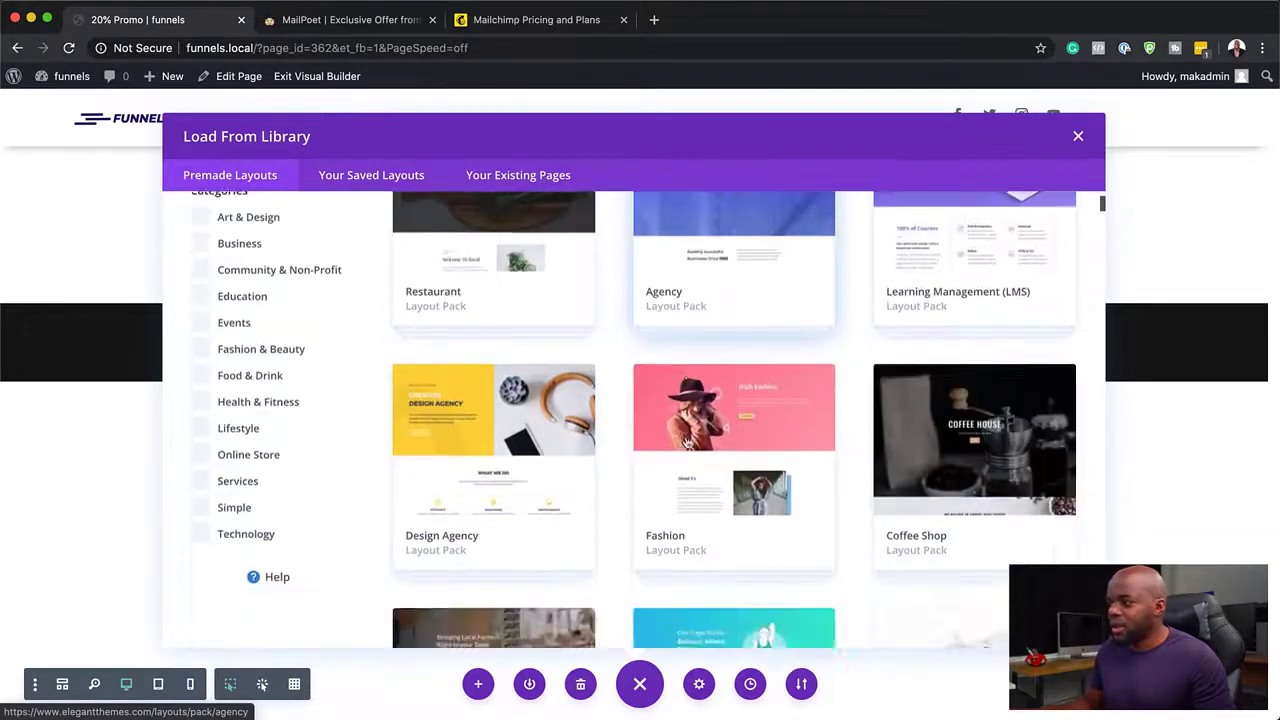
scroll(688, 442, down, 10)
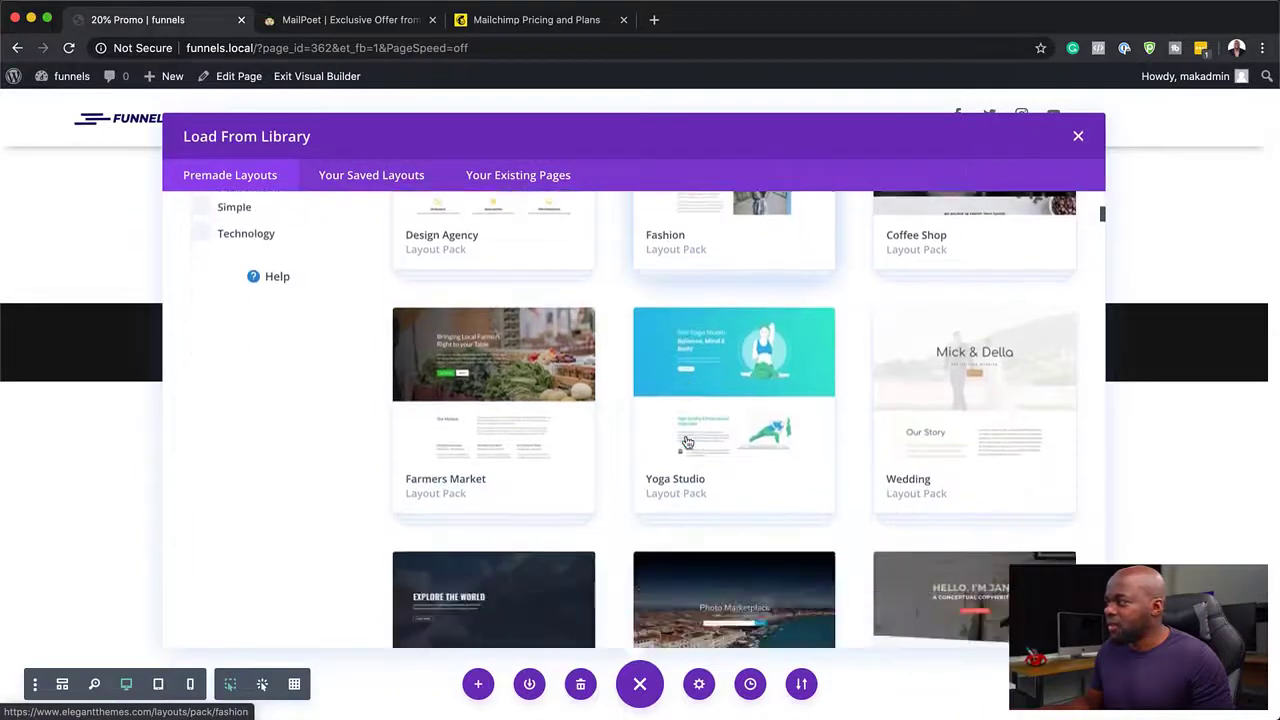
scroll(688, 442, down, 2)
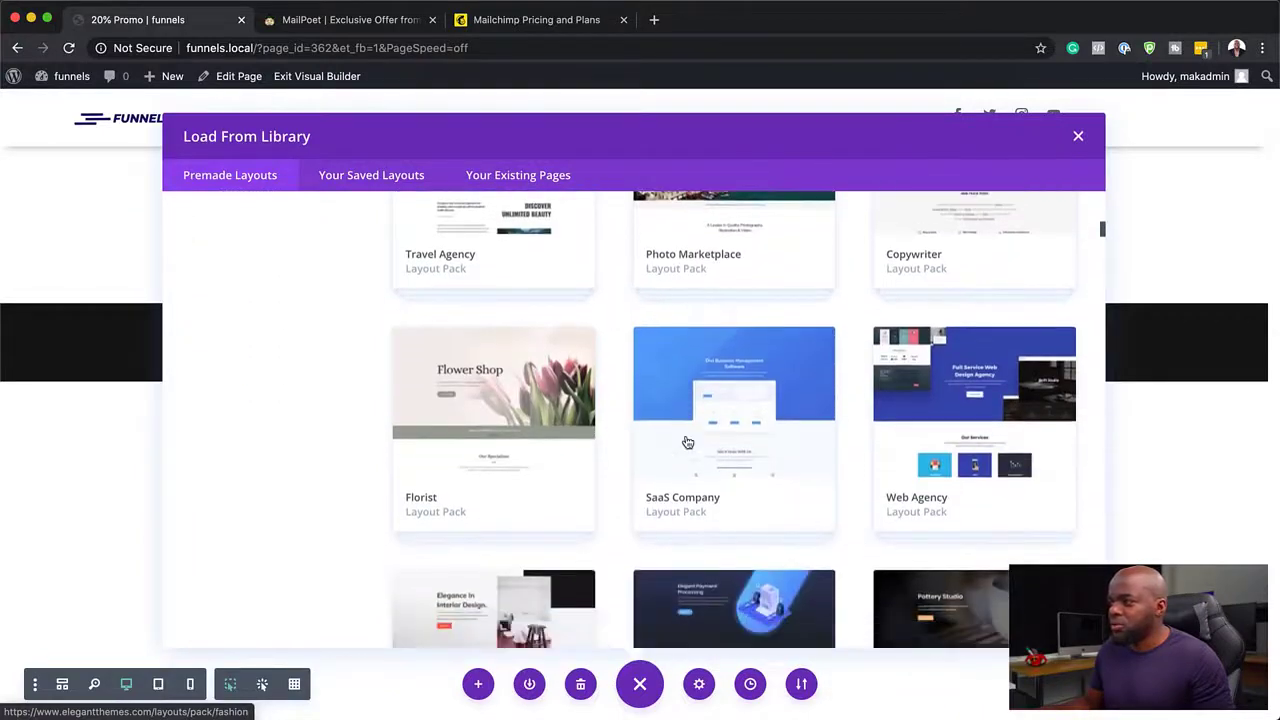
scroll(688, 442, down, 1)
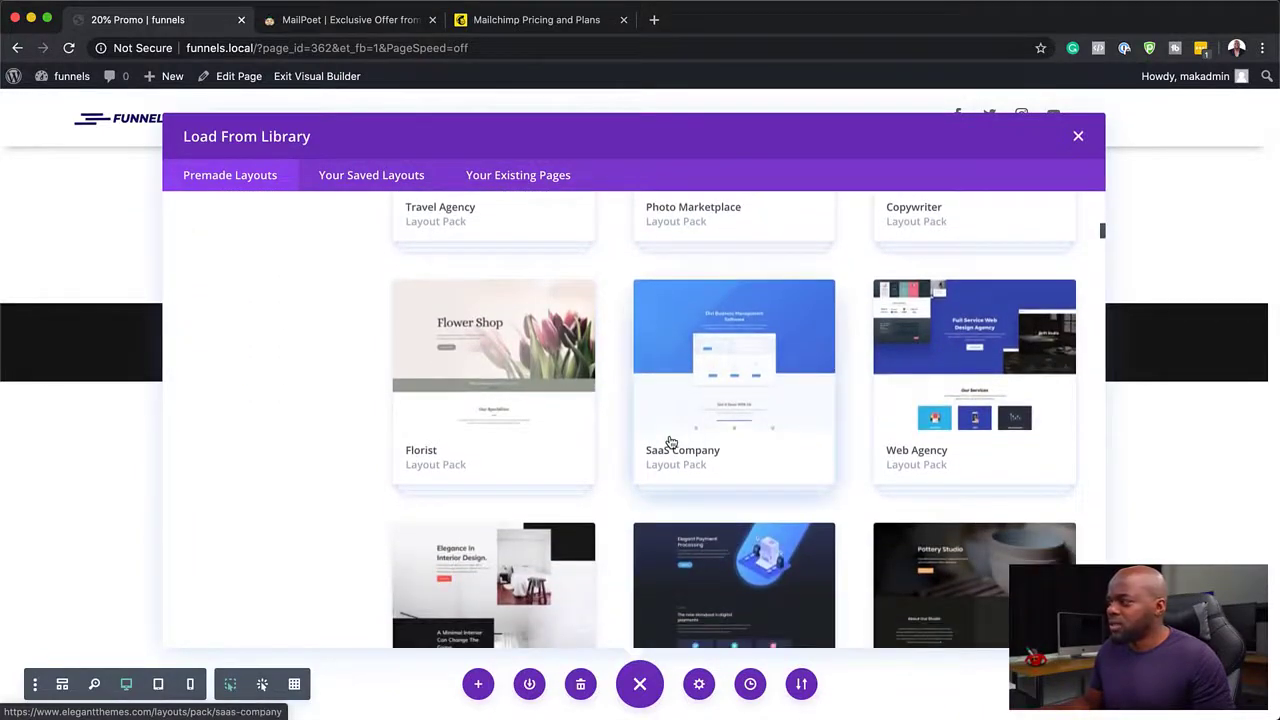
click(571, 396)
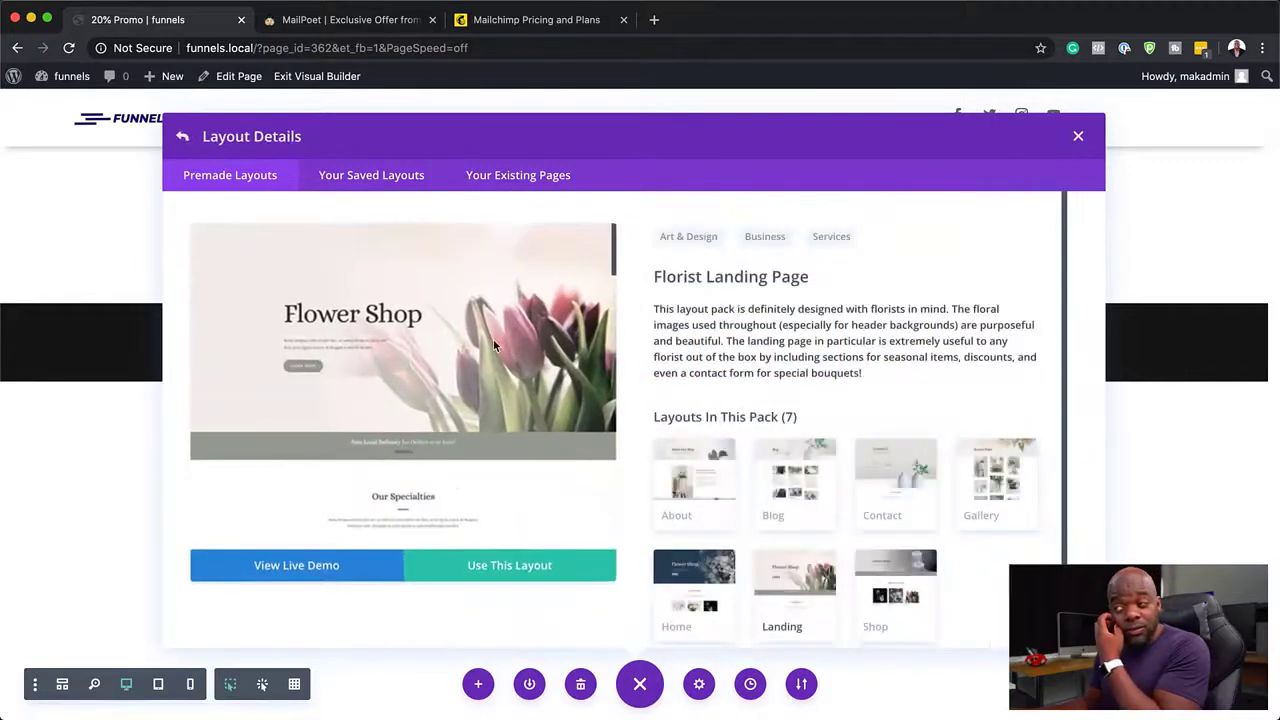
click(507, 568)
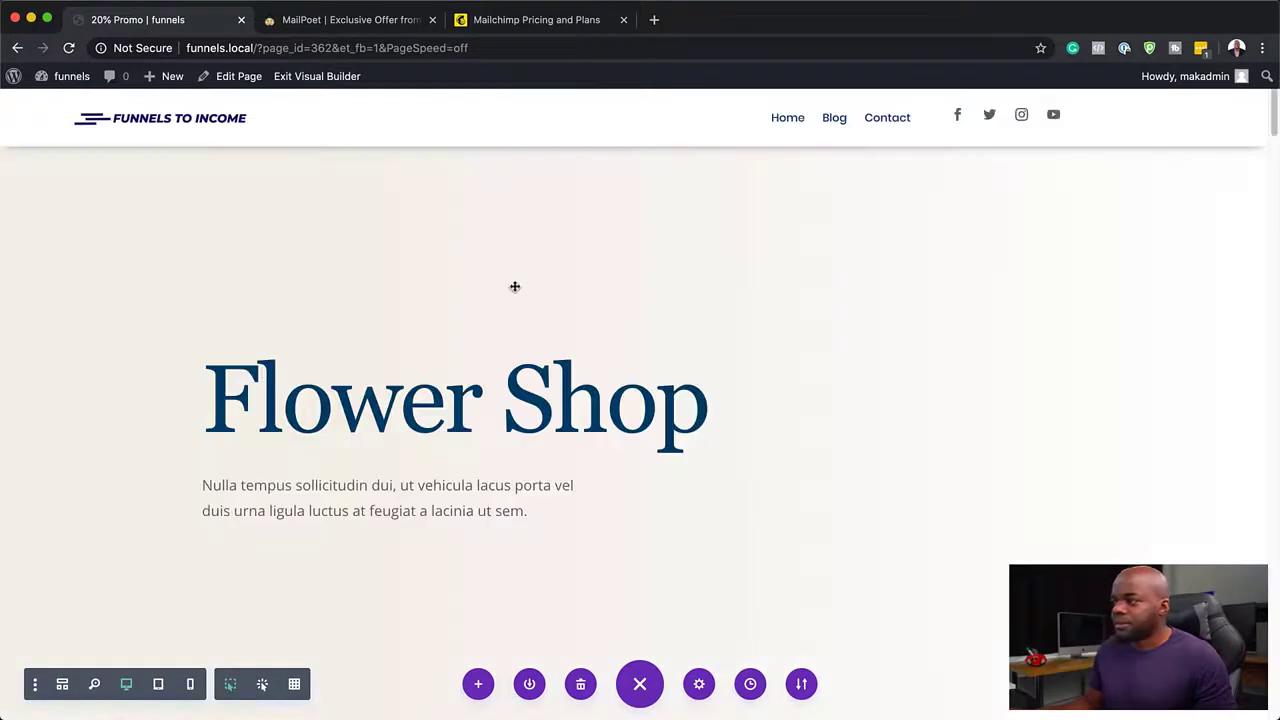
Step: Look through the loaded florist page from the hero section down to the wedding arrangements offer and back
scroll(661, 404, down, 3)
scroll(661, 404, down, 7)
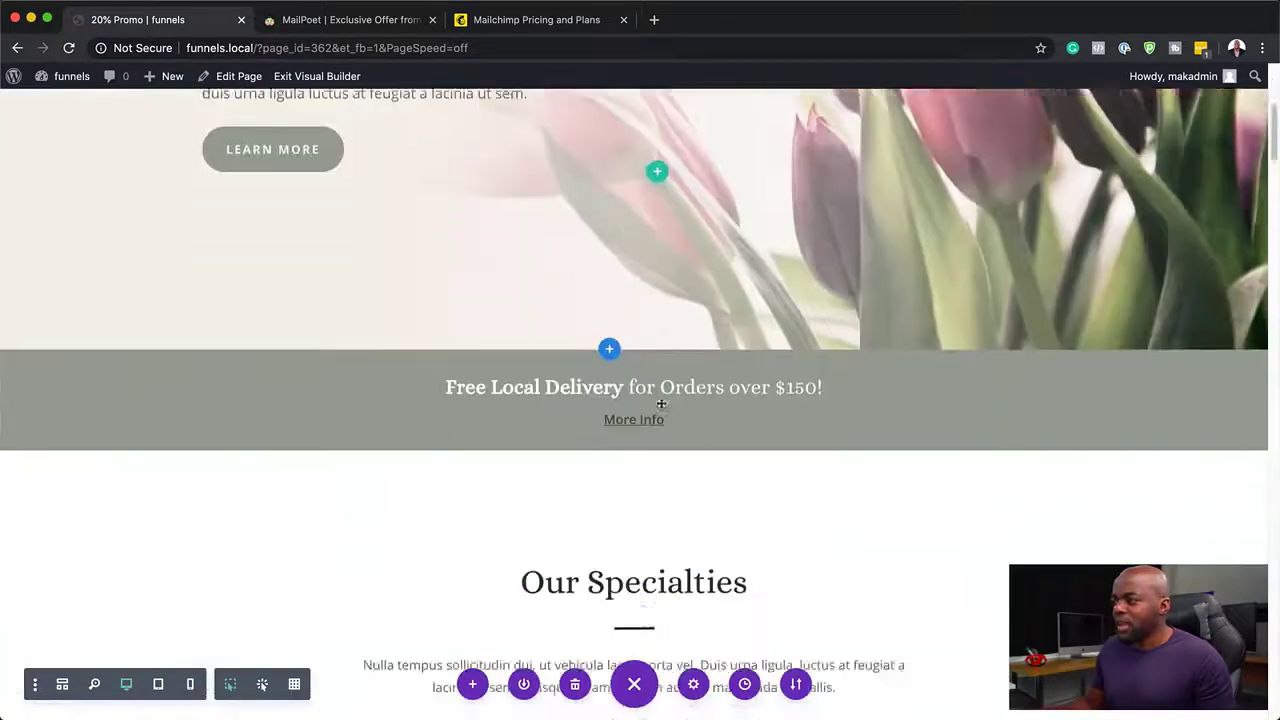
scroll(661, 402, down, 10)
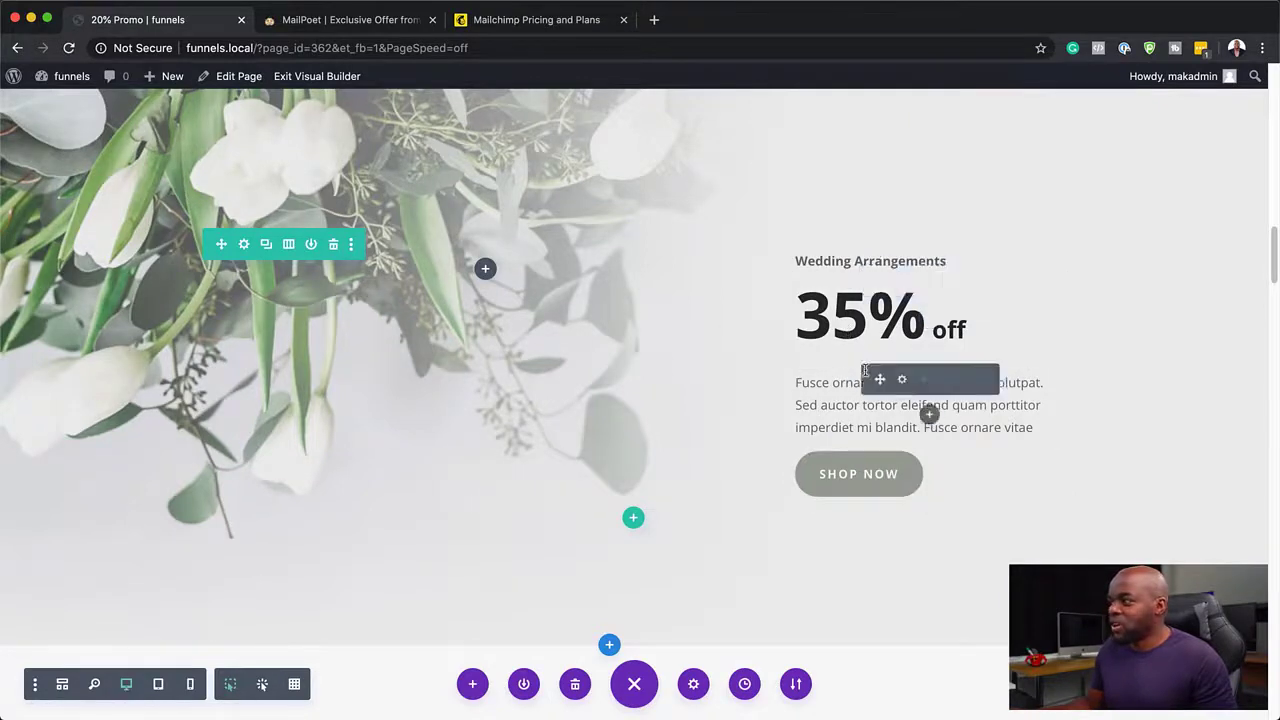
scroll(563, 371, up, 4)
scroll(563, 373, down, 2)
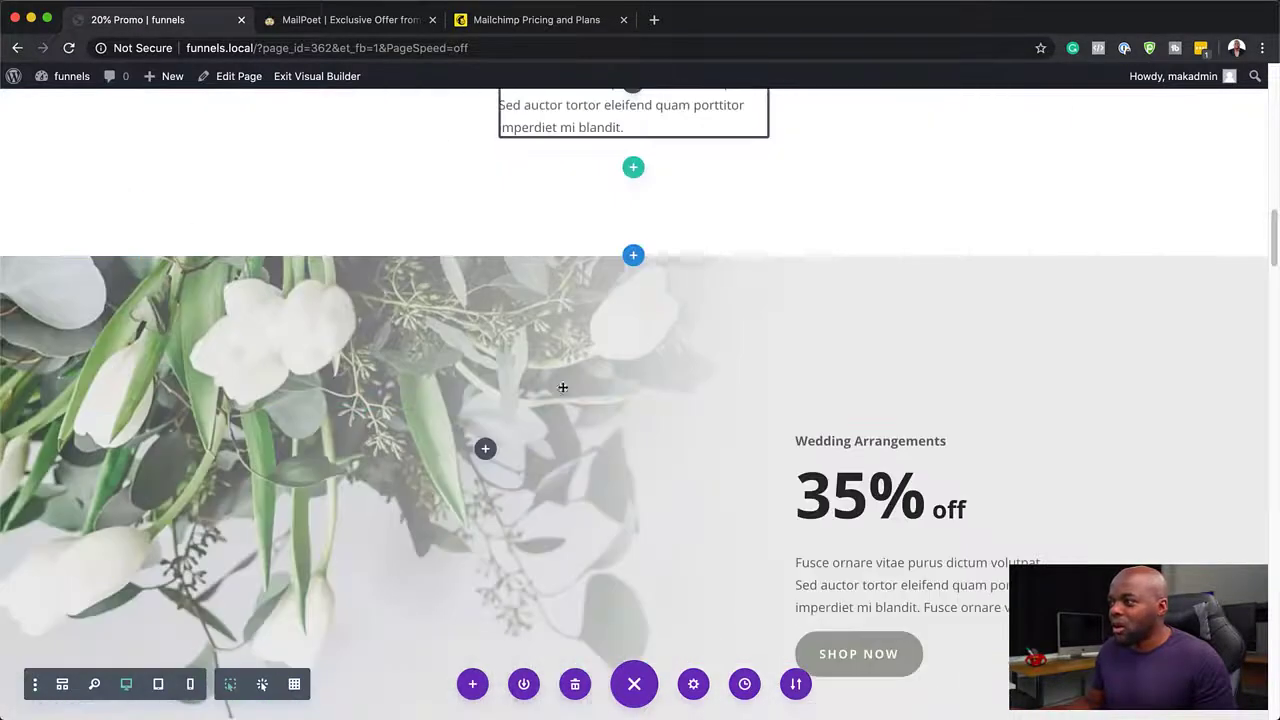
scroll(616, 440, up, 5)
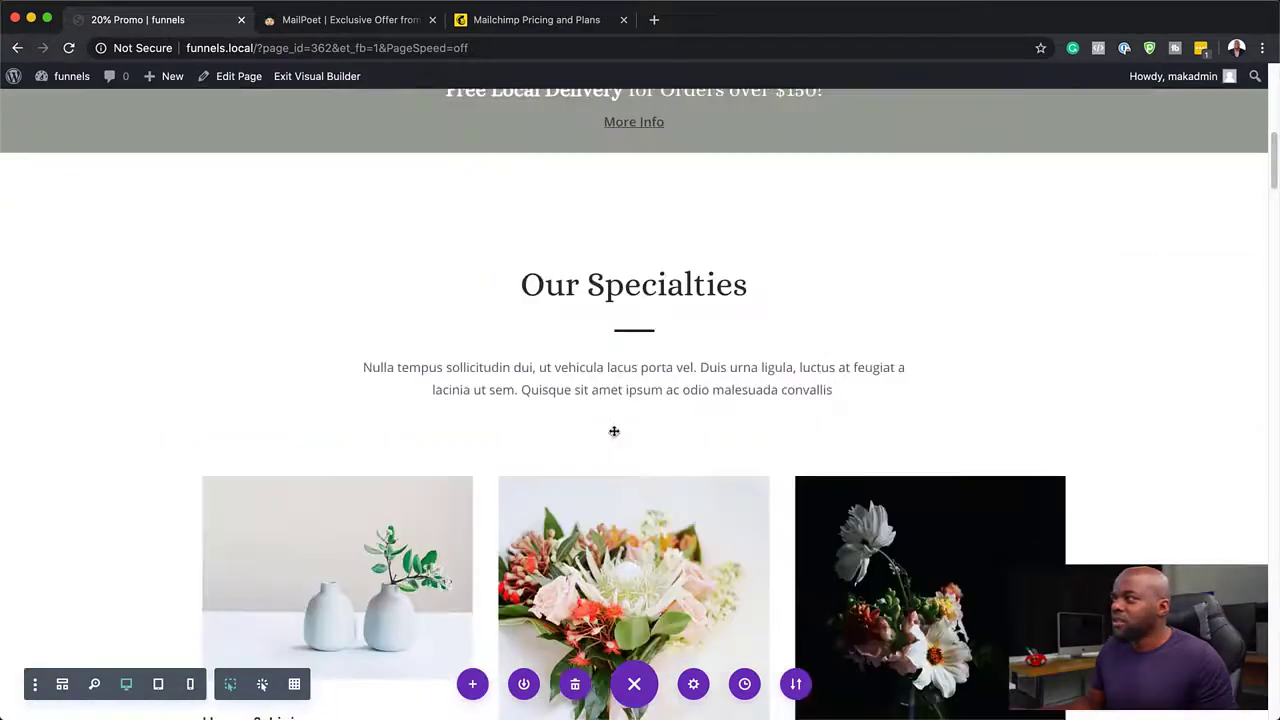
scroll(614, 430, up, 8)
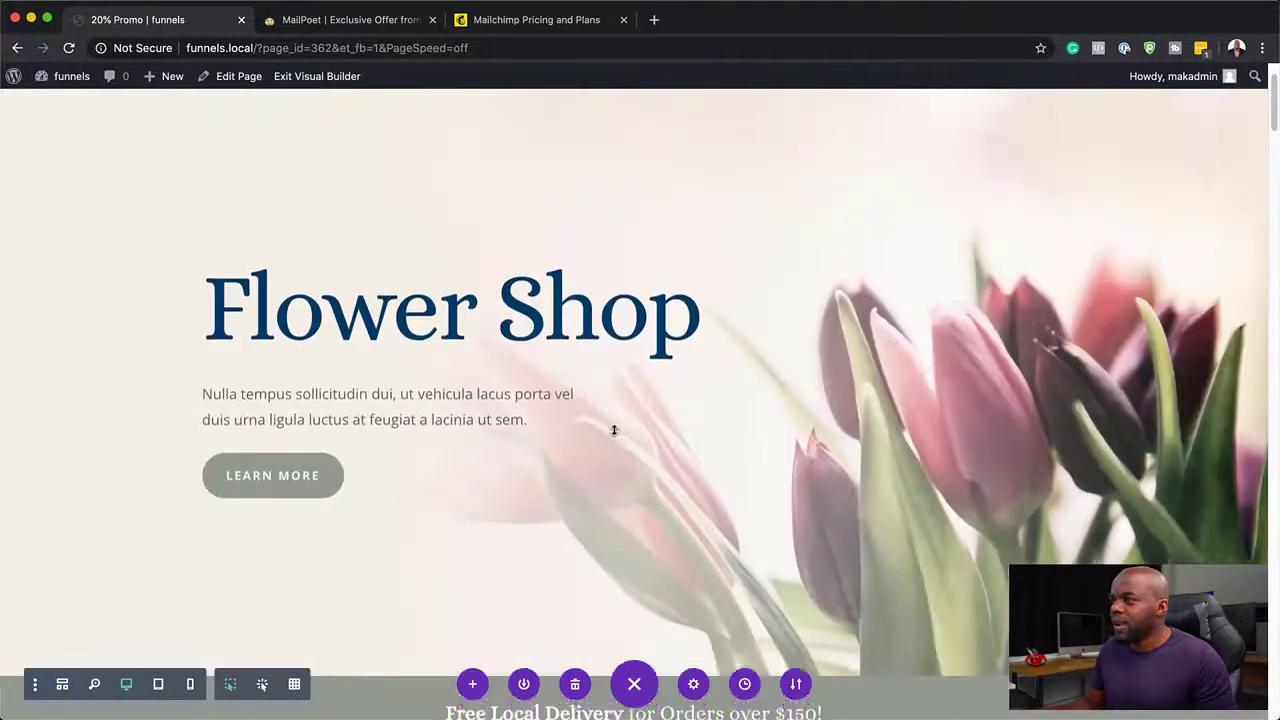
Step: Insert an Email Optin module directly below the Learn More button in the hero section
scroll(614, 430, down, 2)
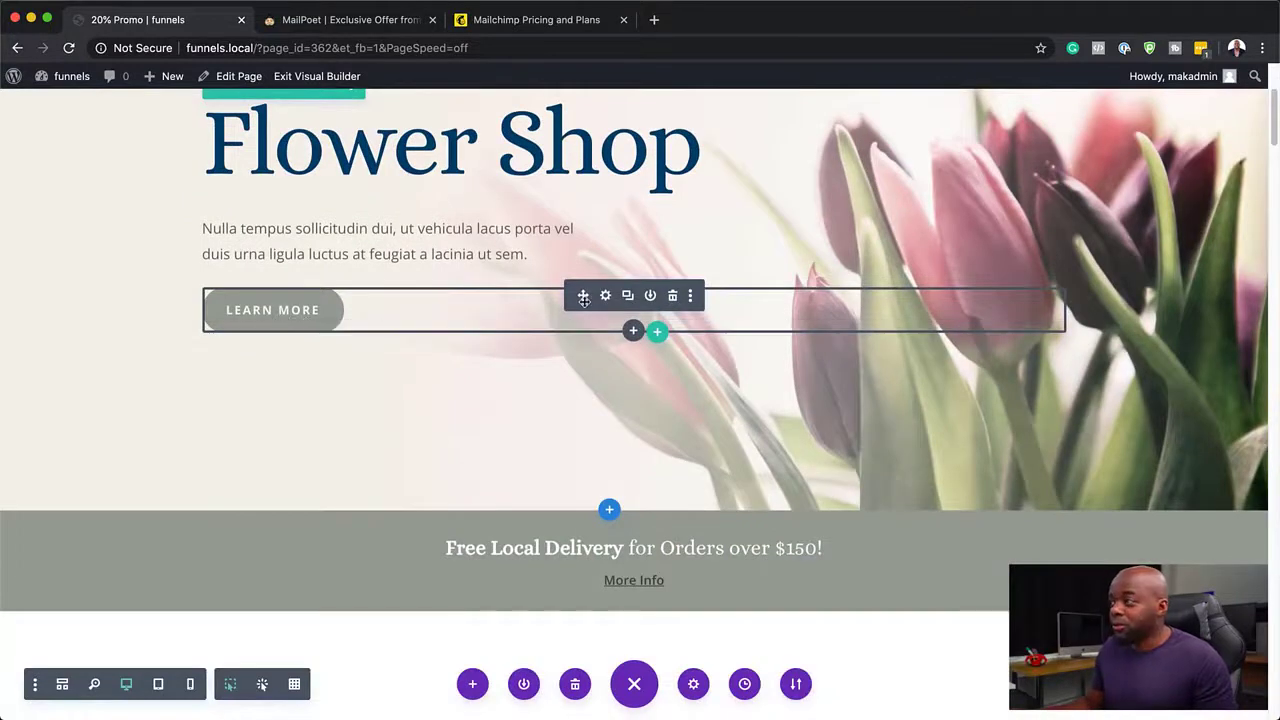
click(633, 330)
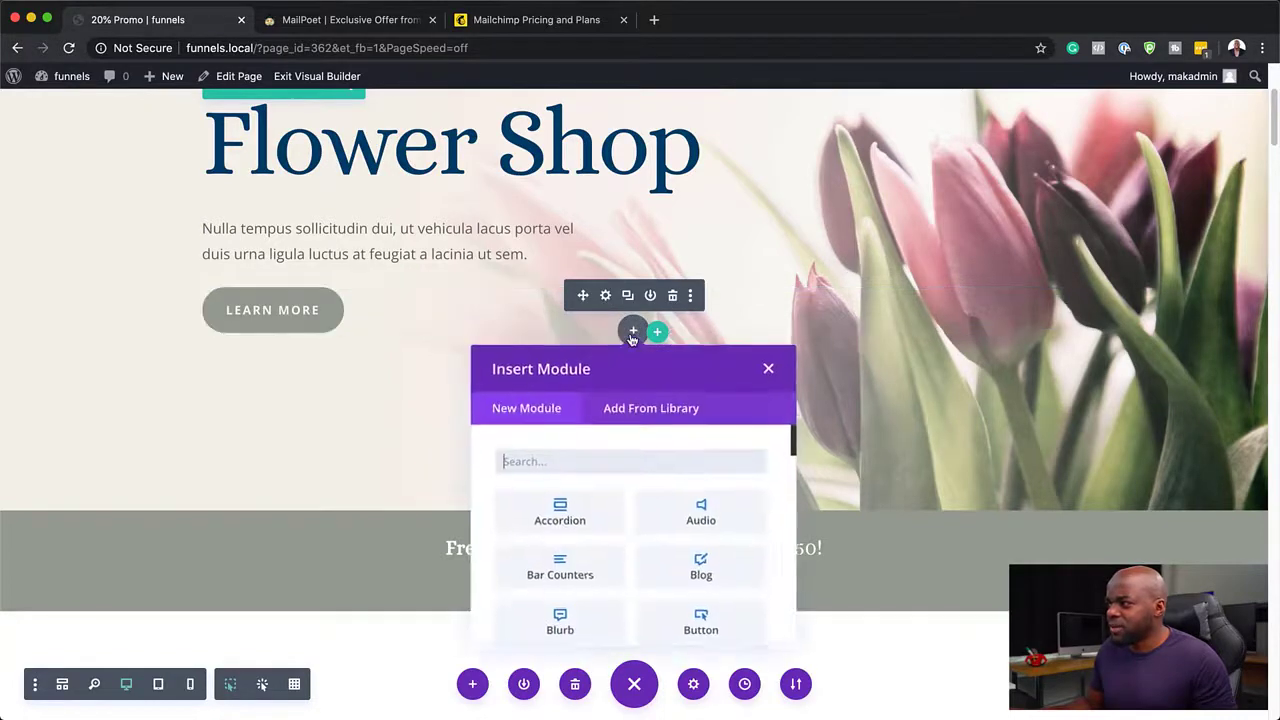
text(email)
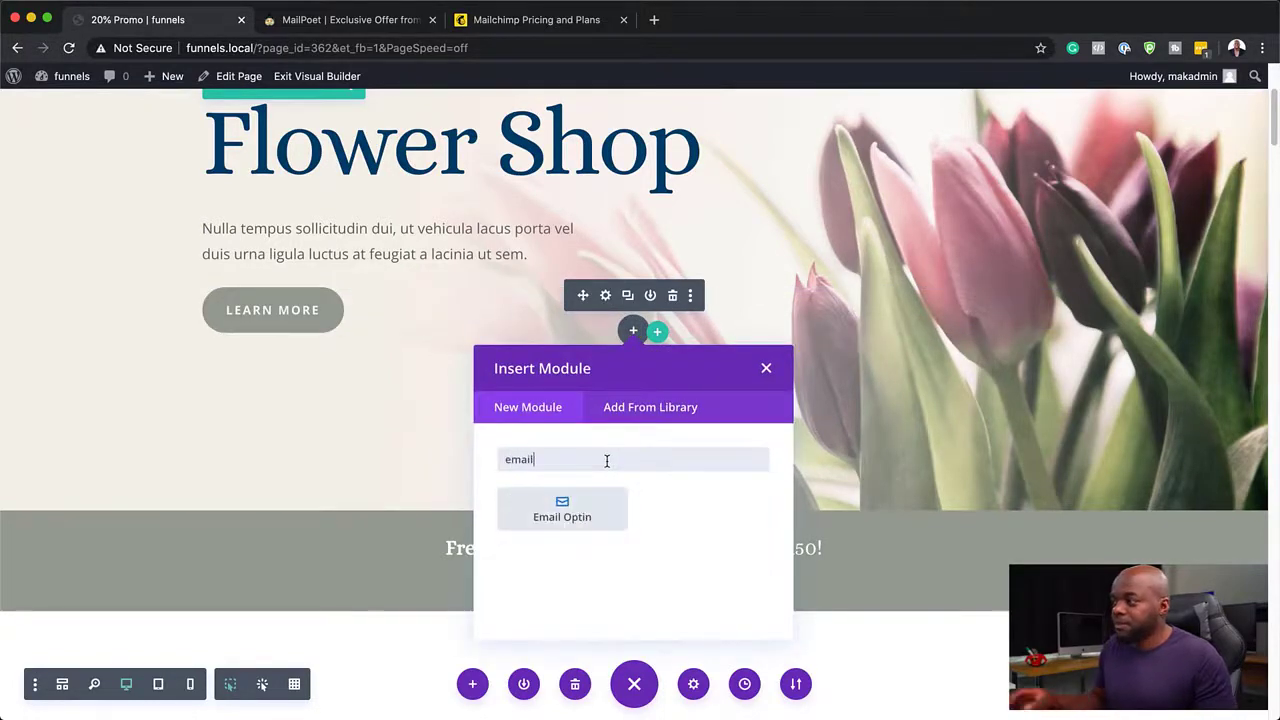
click(564, 506)
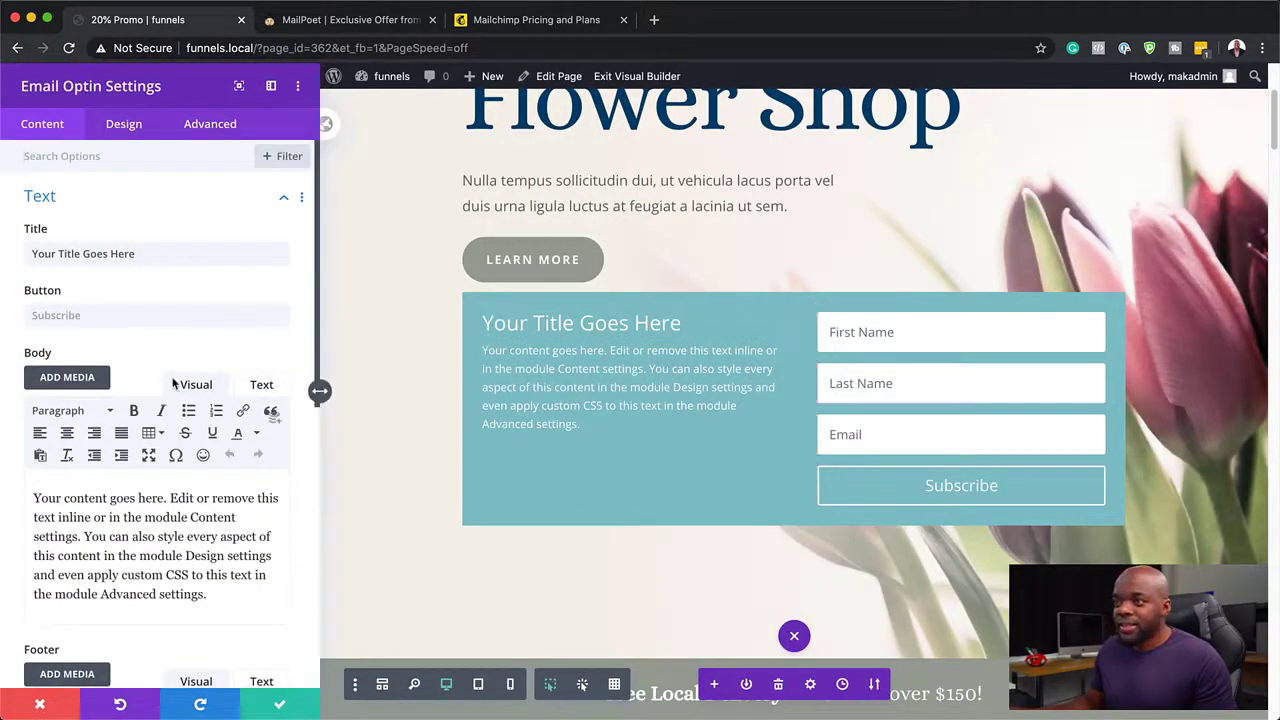
Step: Clear the placeholder title and body text of the Email Optin module
triple_click(141, 253)
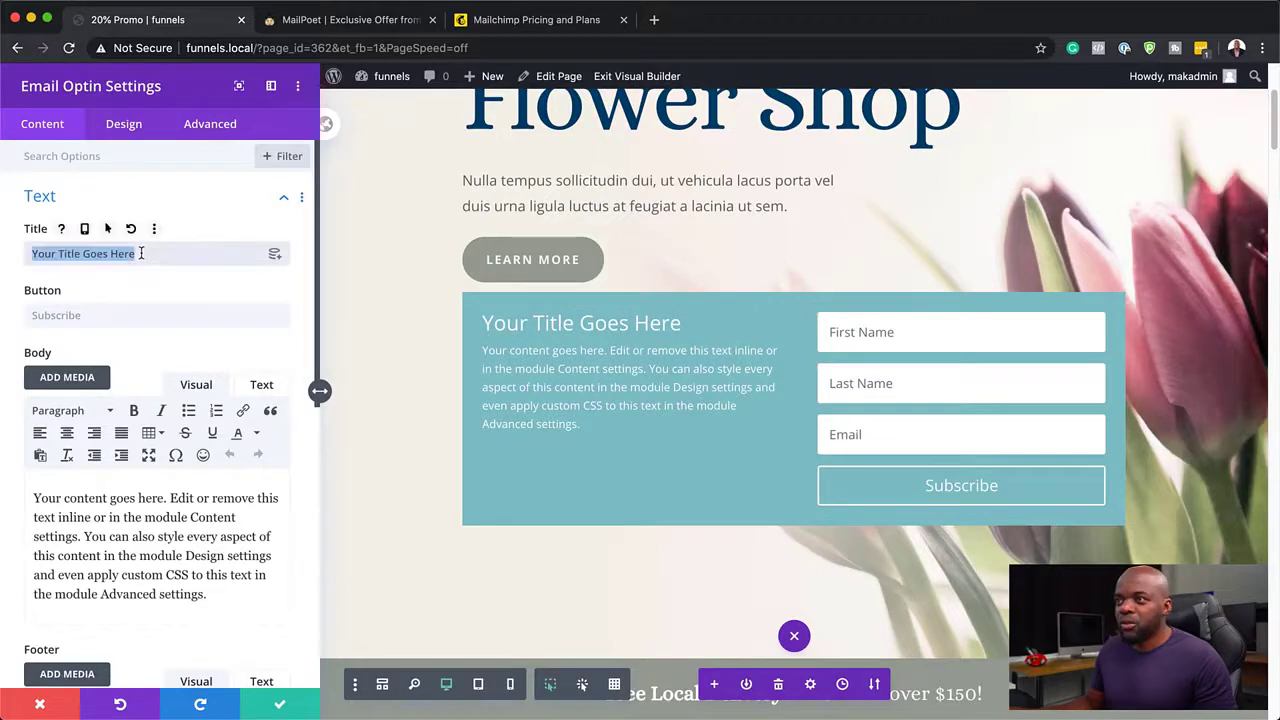
key(BackSpace)
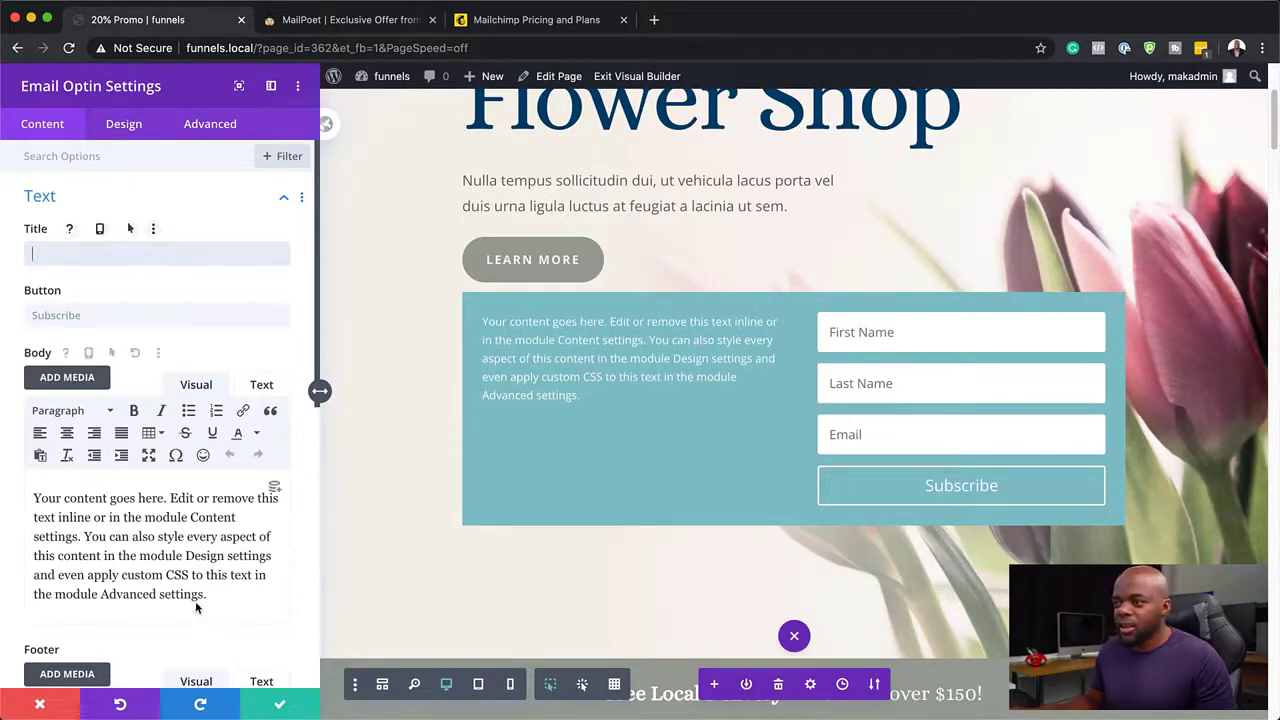
drag(212, 594, 15, 497)
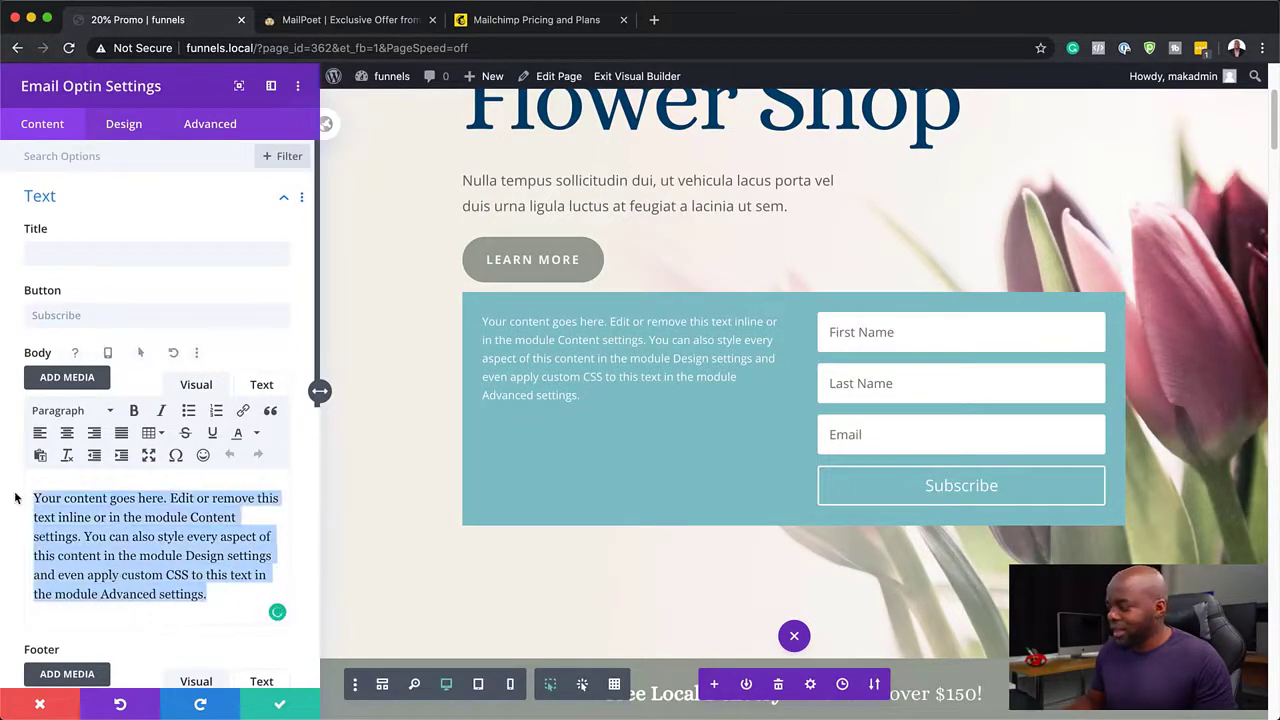
key(BackSpace)
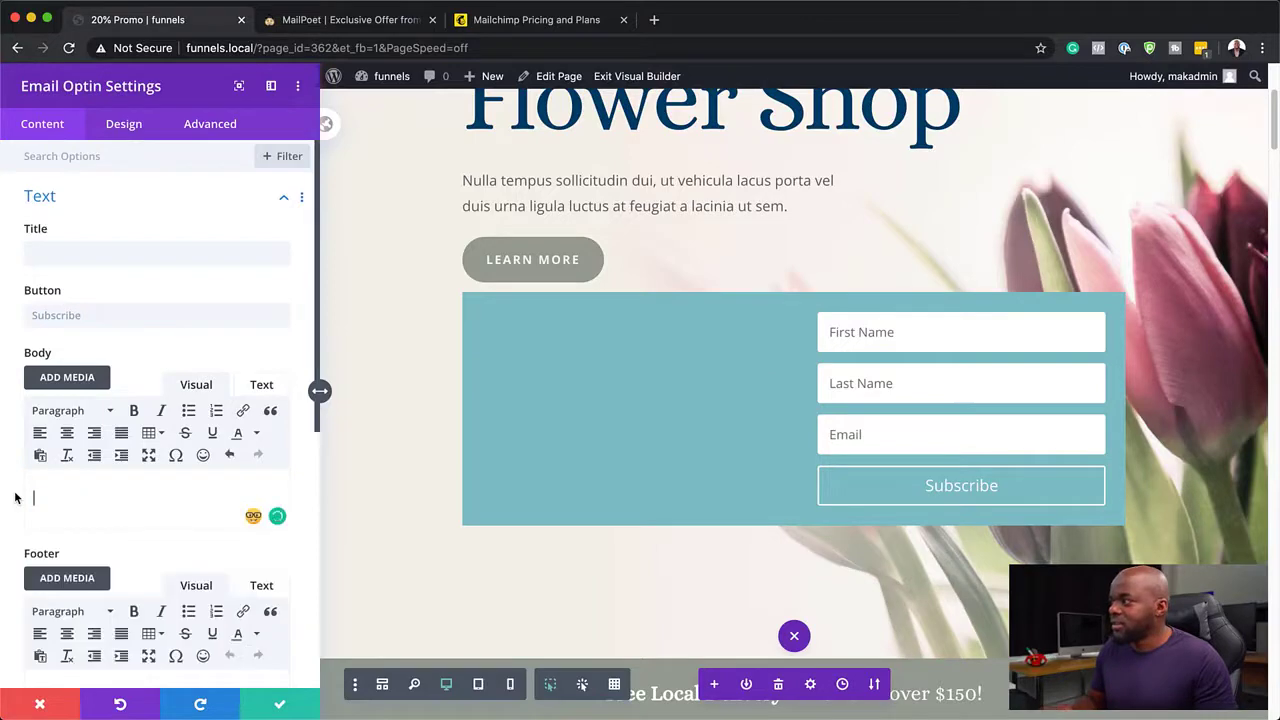
Step: Set the opt-in layout to Body On Top, Form On Bottom and turn off its last name field
click(135, 131)
click(70, 197)
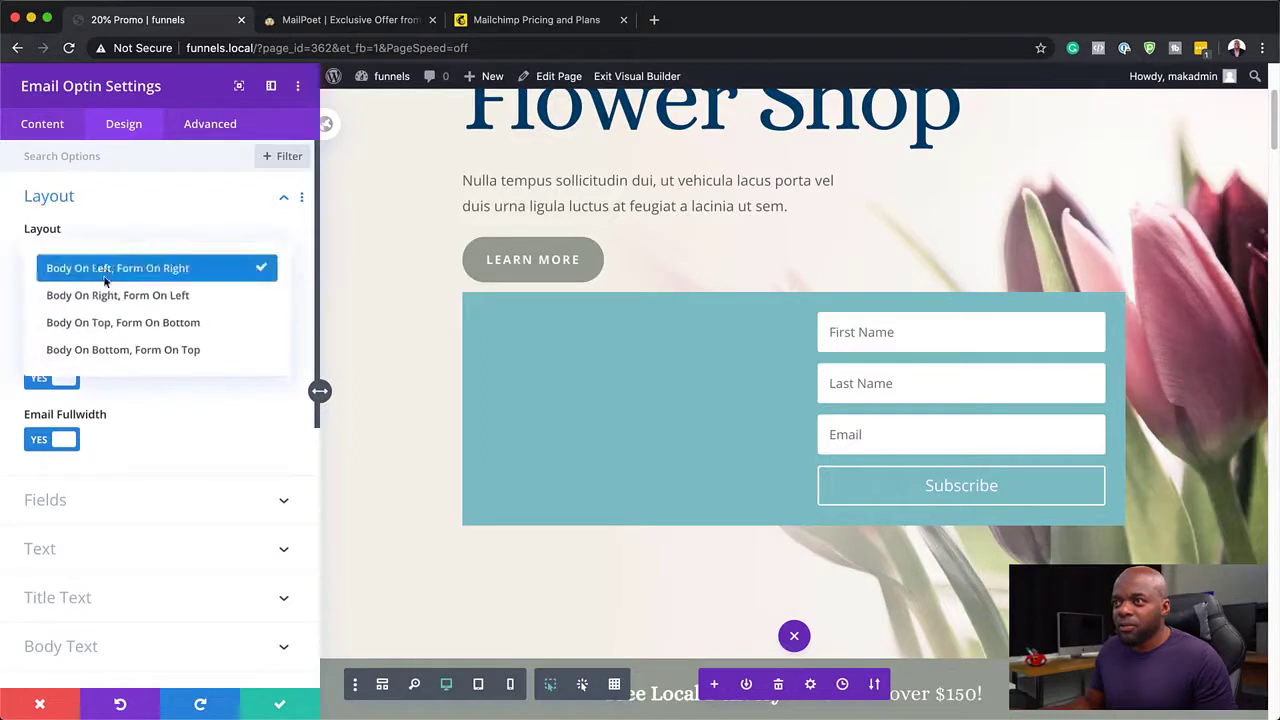
click(216, 329)
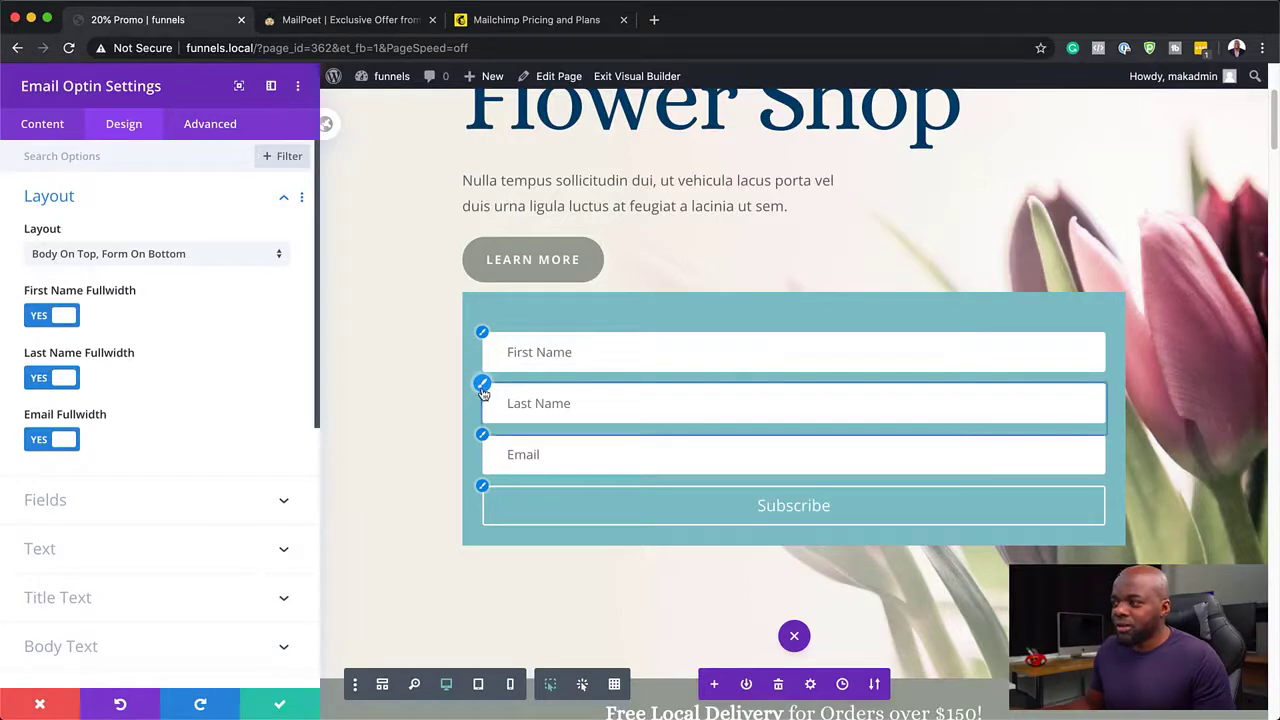
click(45, 128)
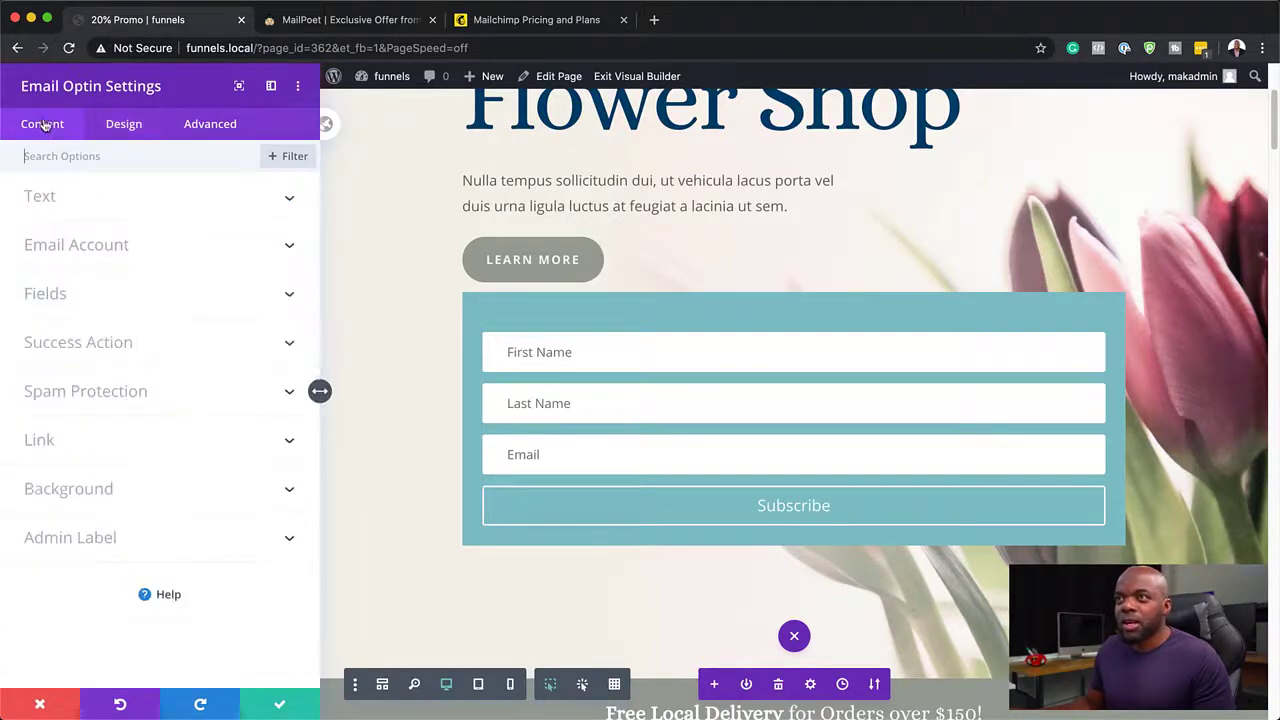
click(56, 297)
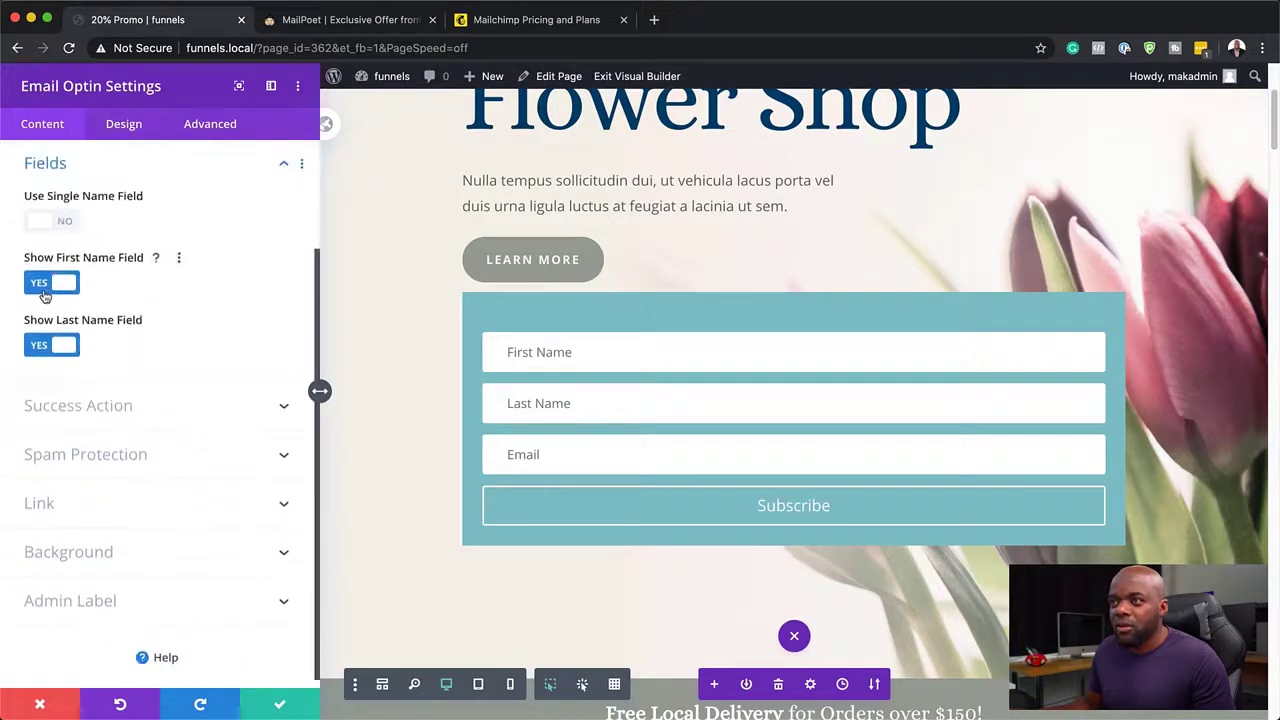
click(37, 346)
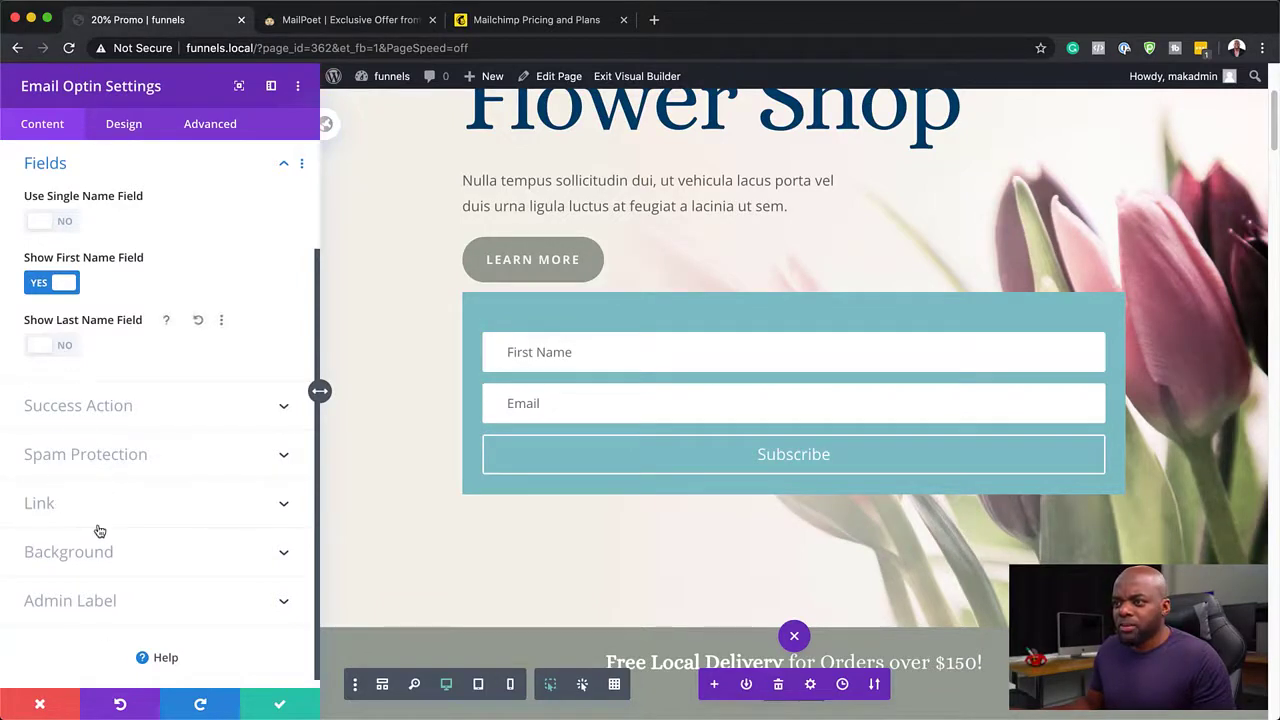
Step: Make the opt-in form's background transparent and turn off Use Background Color
click(95, 560)
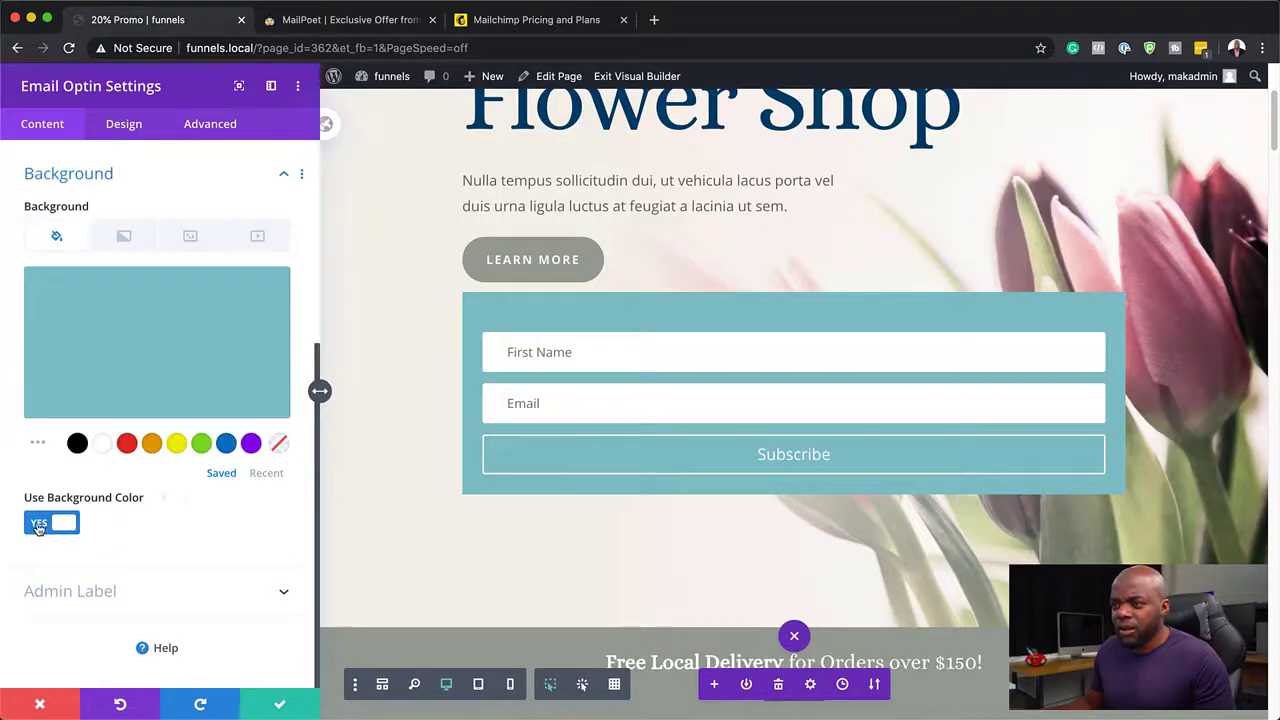
click(278, 443)
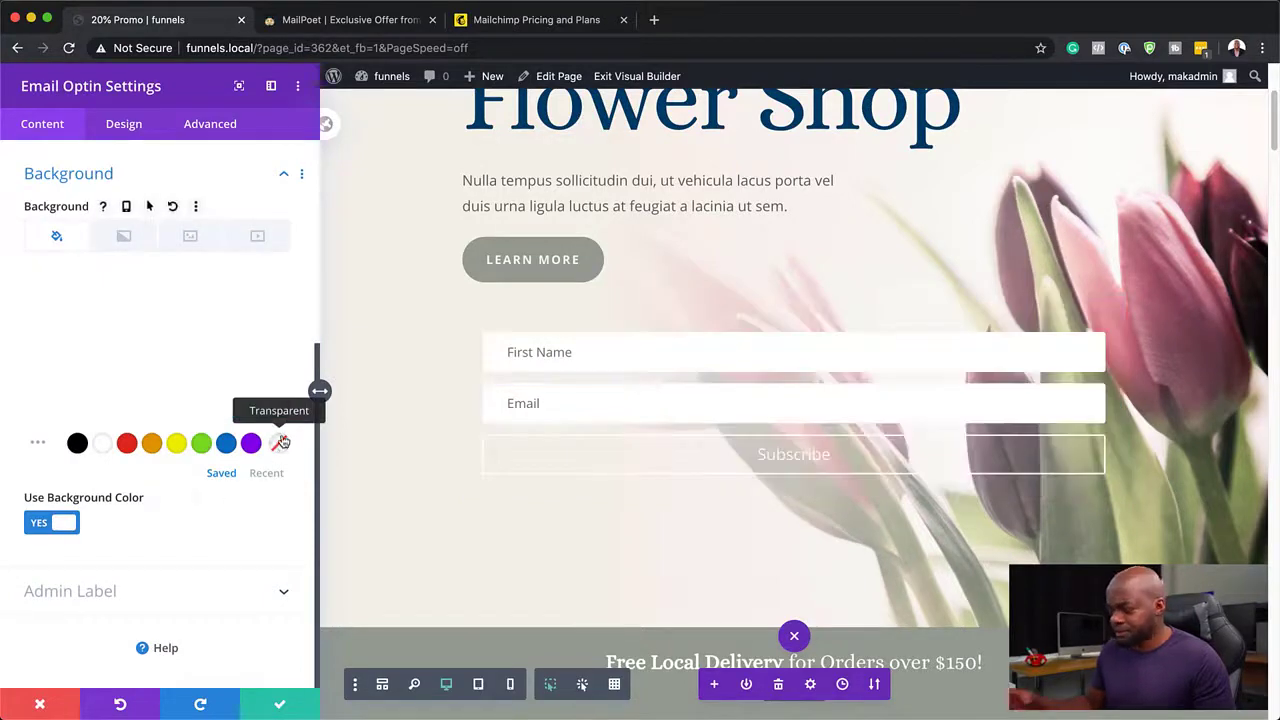
click(66, 524)
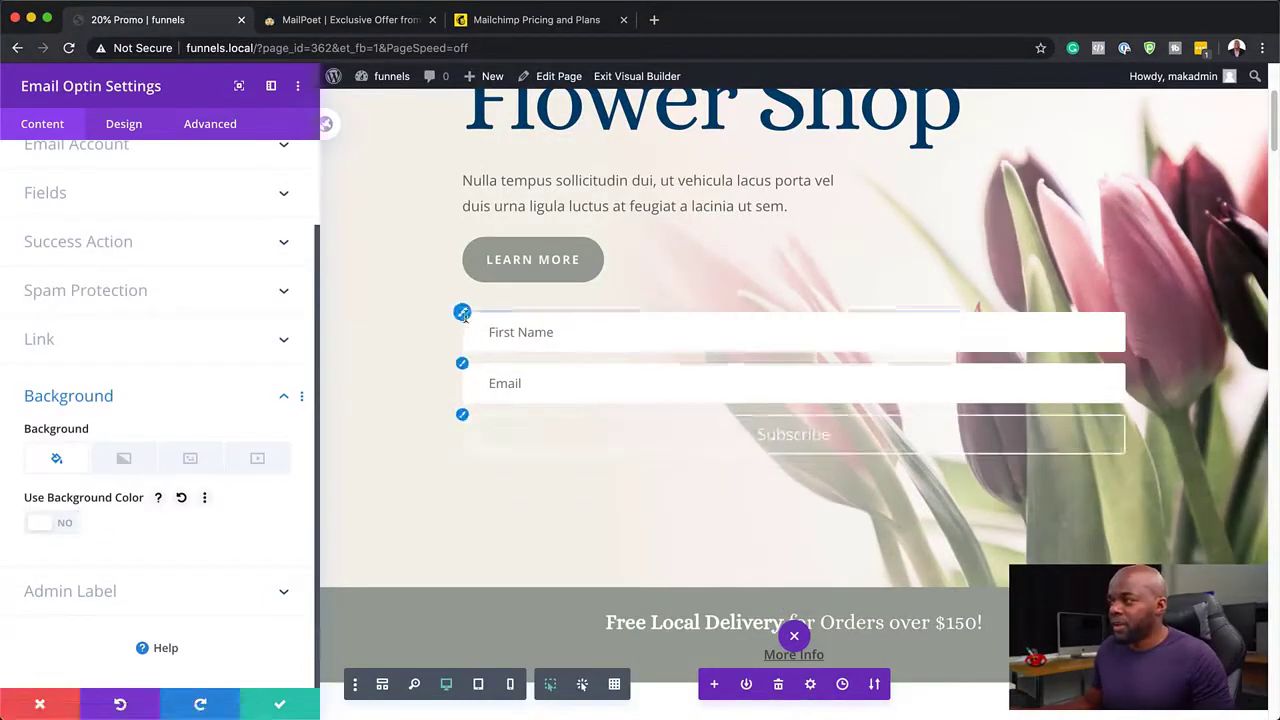
Step: Save the Email Optin settings and delete the Learn More button above the form
click(281, 707)
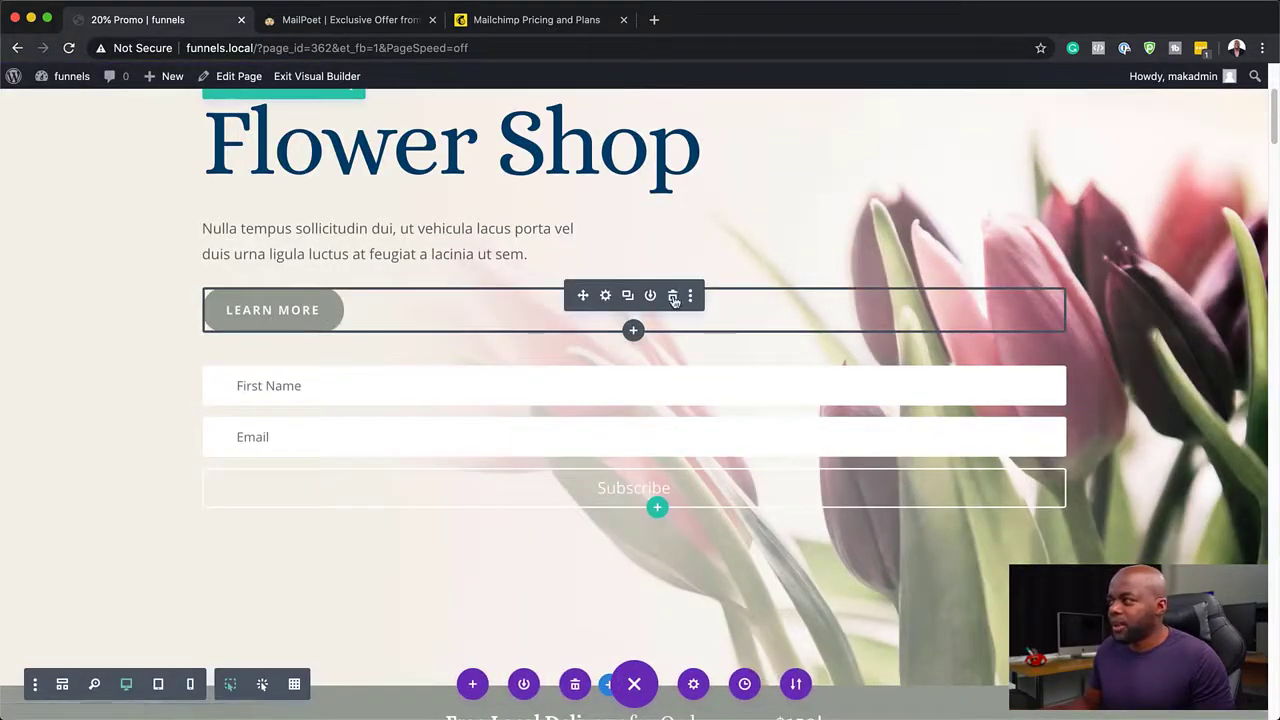
click(673, 297)
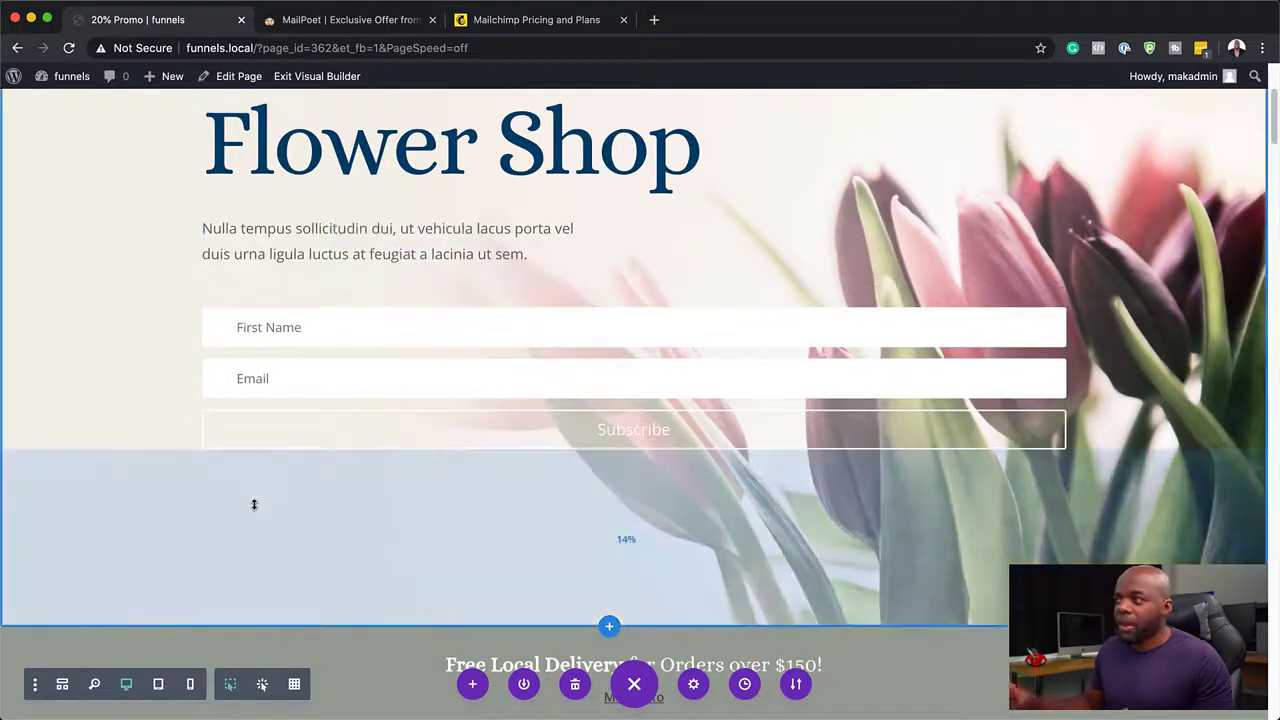
Step: Replace the hero heading Flower Shop with 20% OFF on the first line and SPECIAL on the second
scroll(594, 466, up, 3)
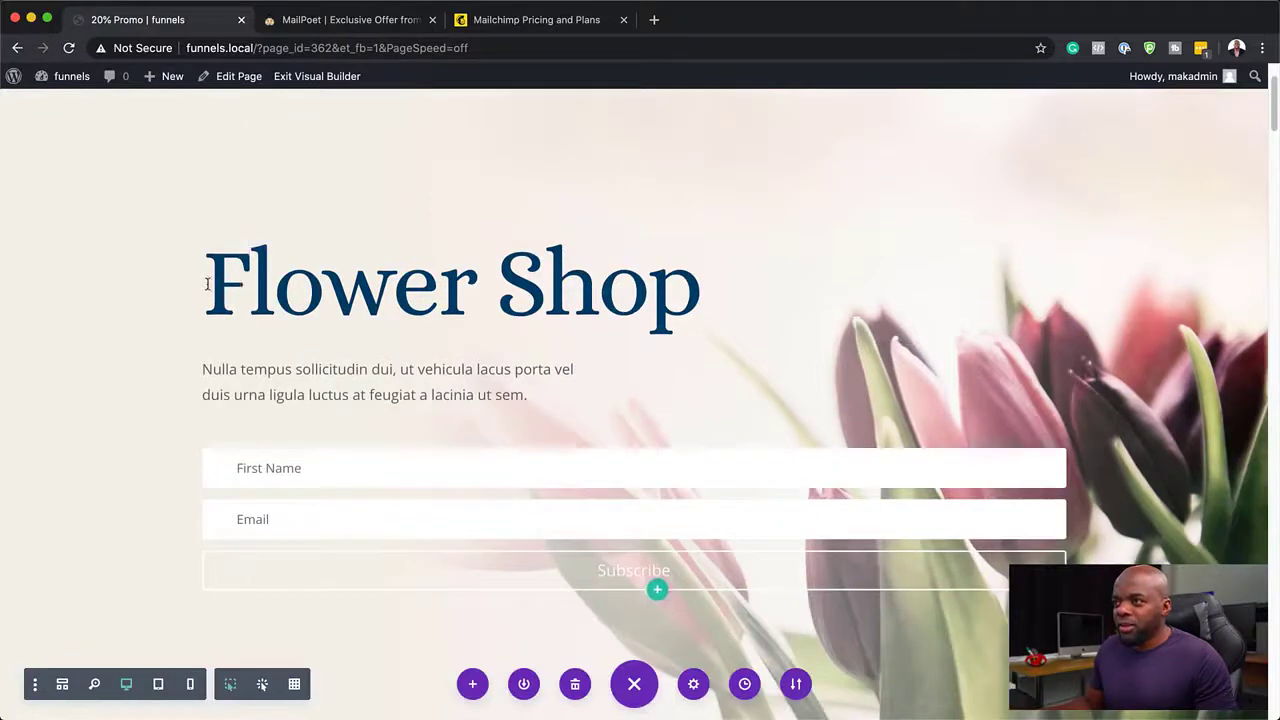
click(207, 284)
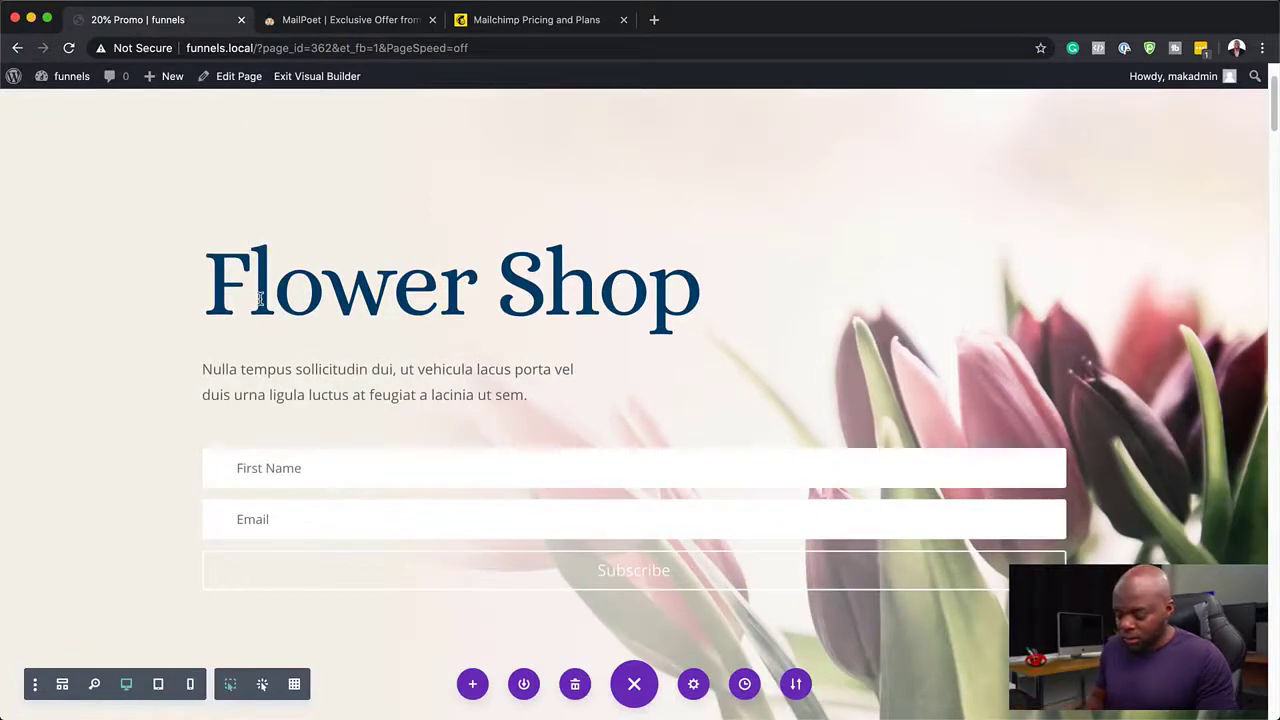
text(20% )
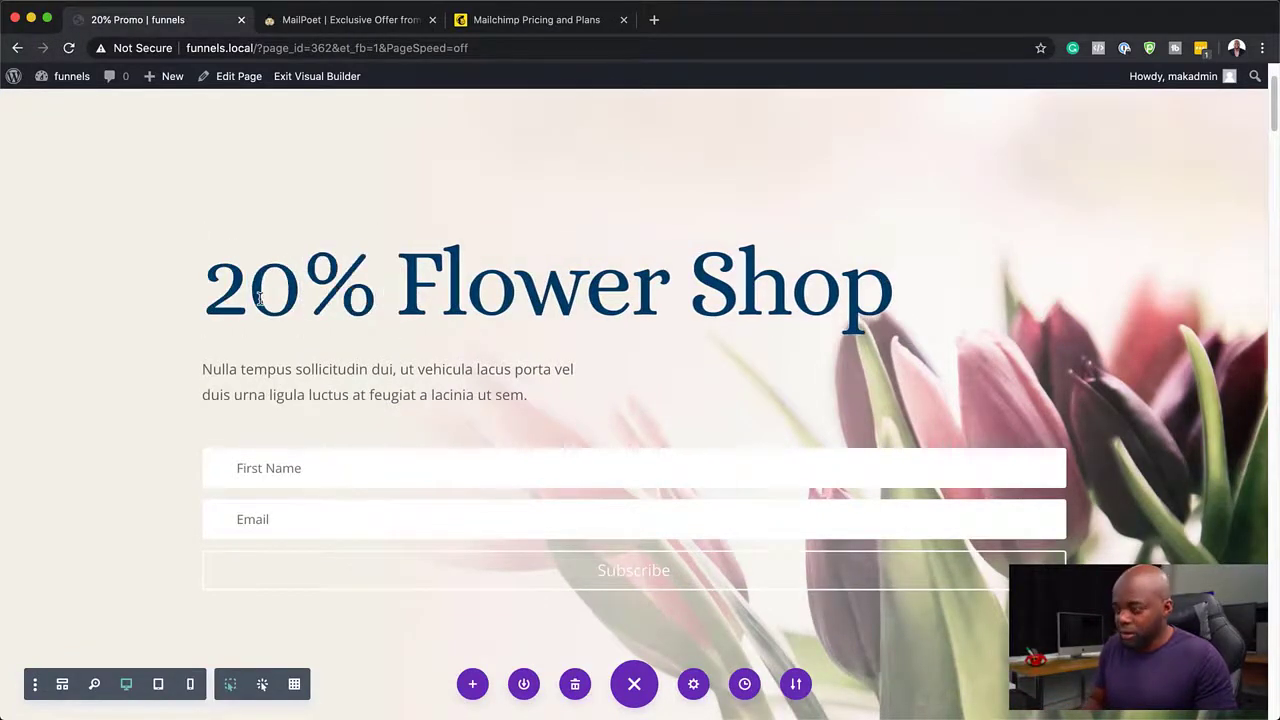
text(OFF)
key(Return)
drag(205, 396, 709, 409)
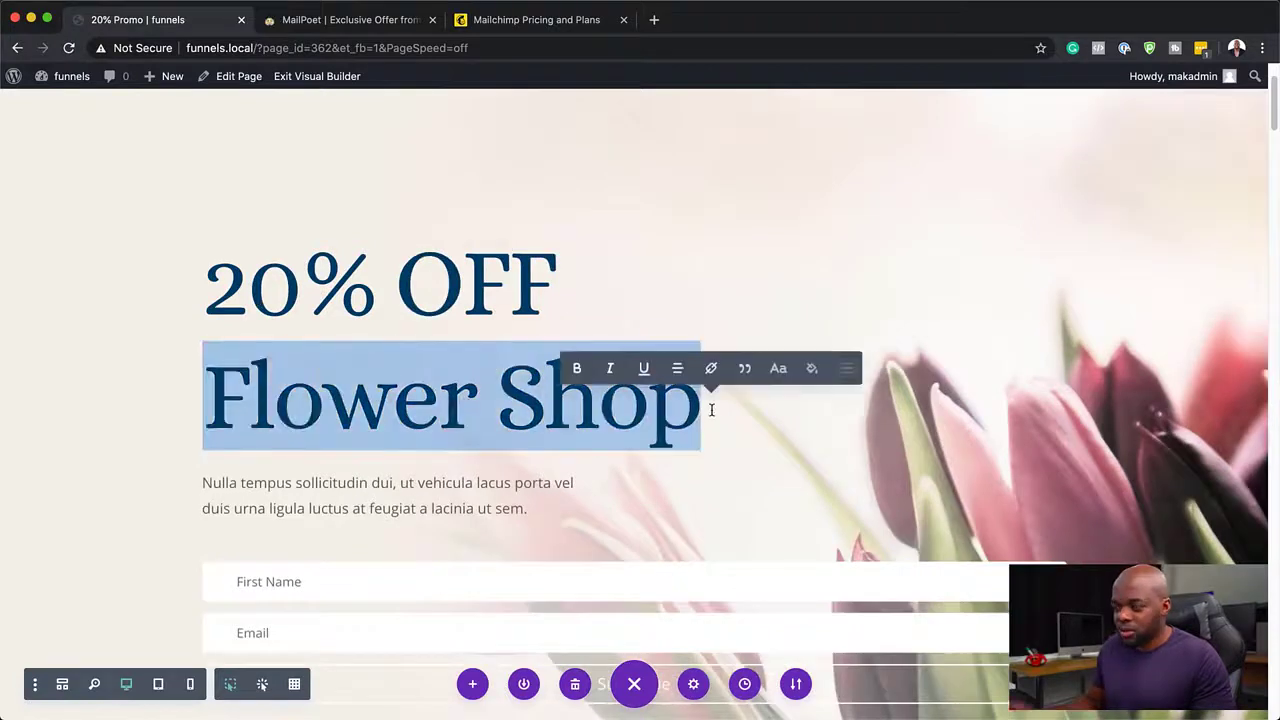
text(SPECIAL)
scroll(540, 375, down, 2)
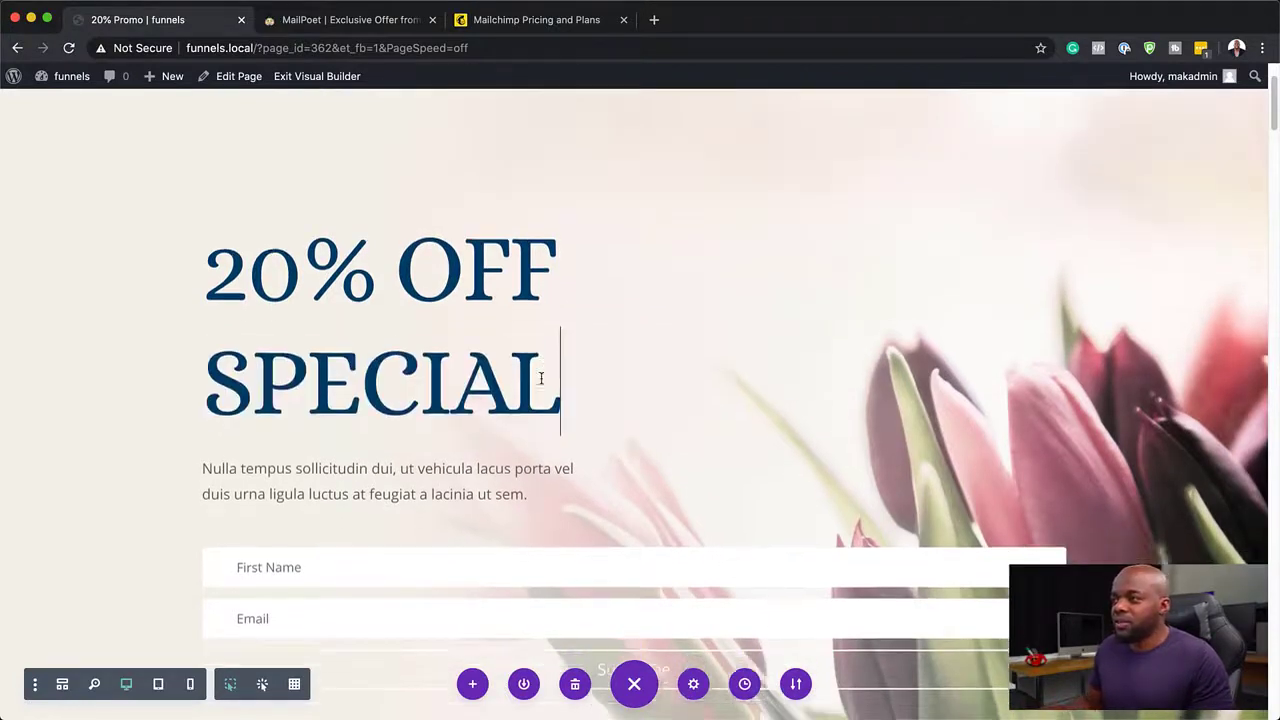
Step: Set the email opt-in form's width to 71% and align the module to the left
scroll(540, 378, down, 1)
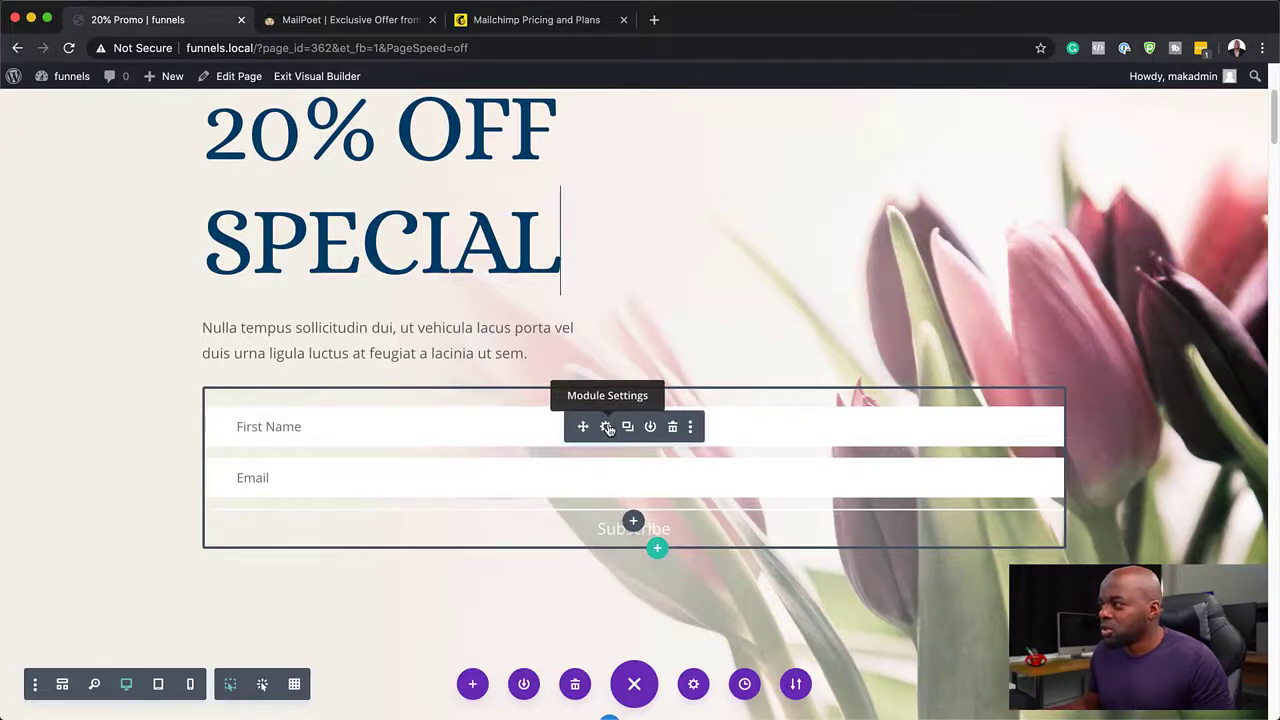
click(606, 428)
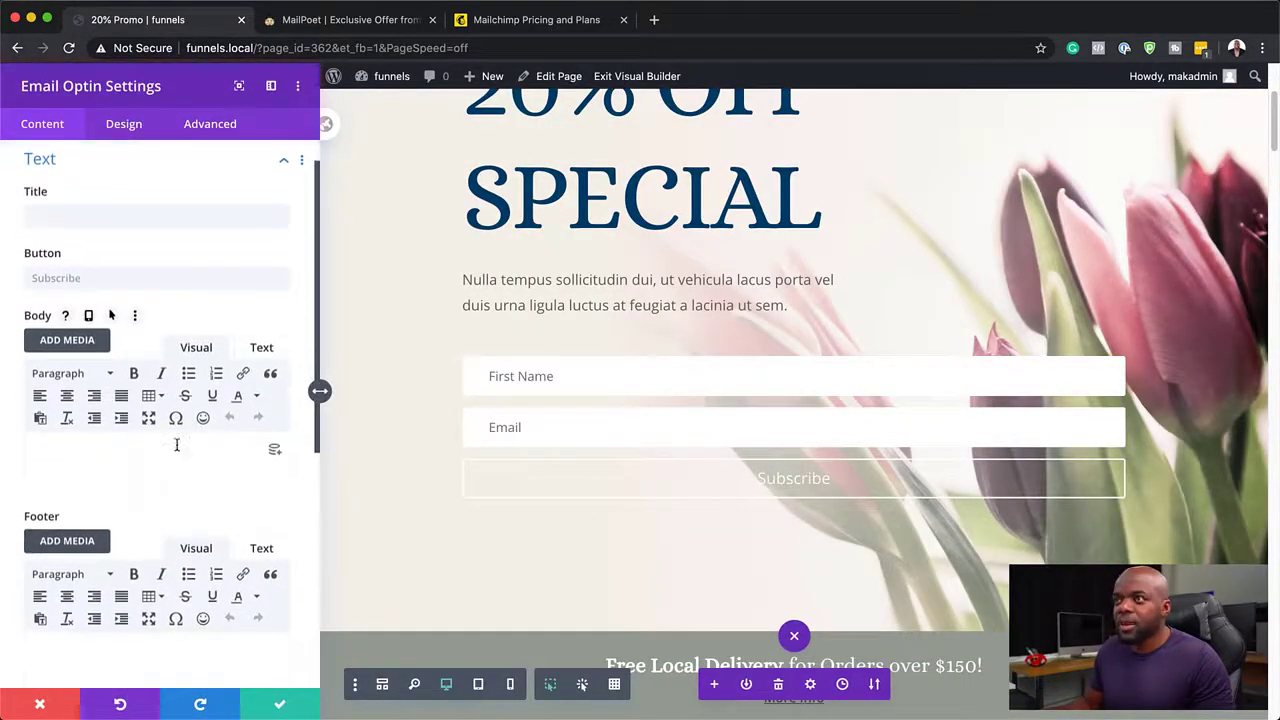
click(124, 133)
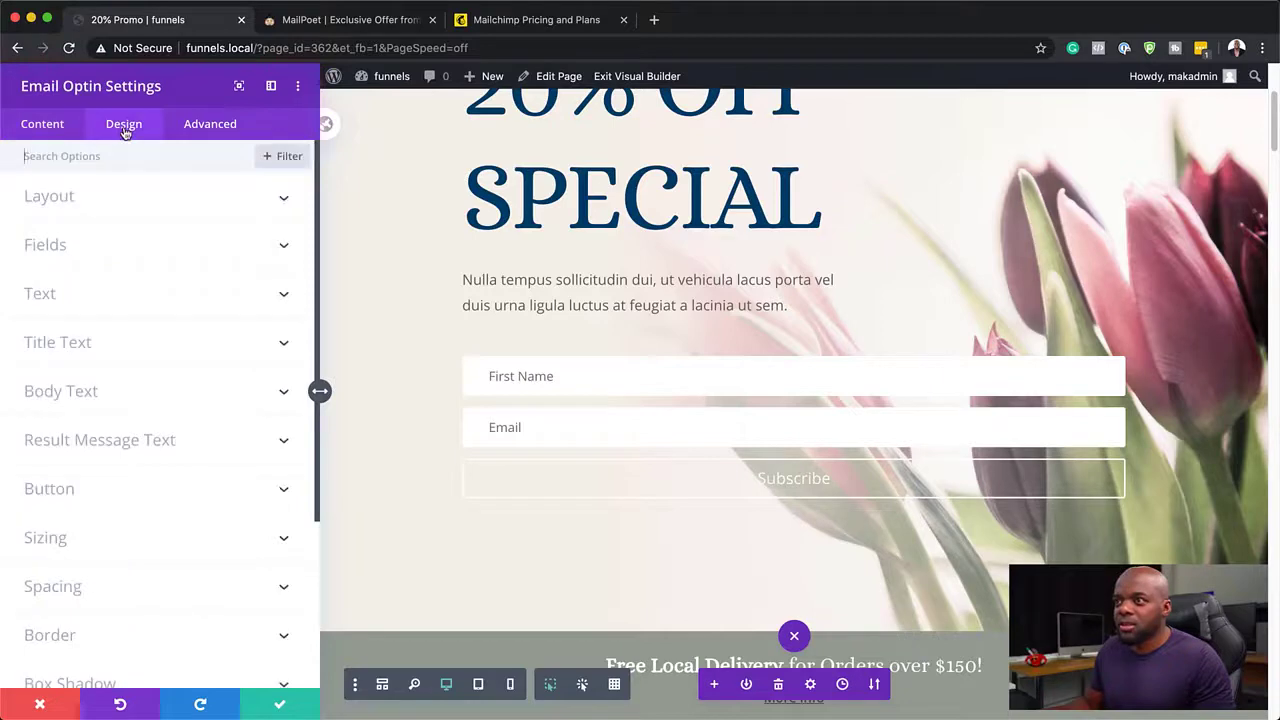
click(46, 538)
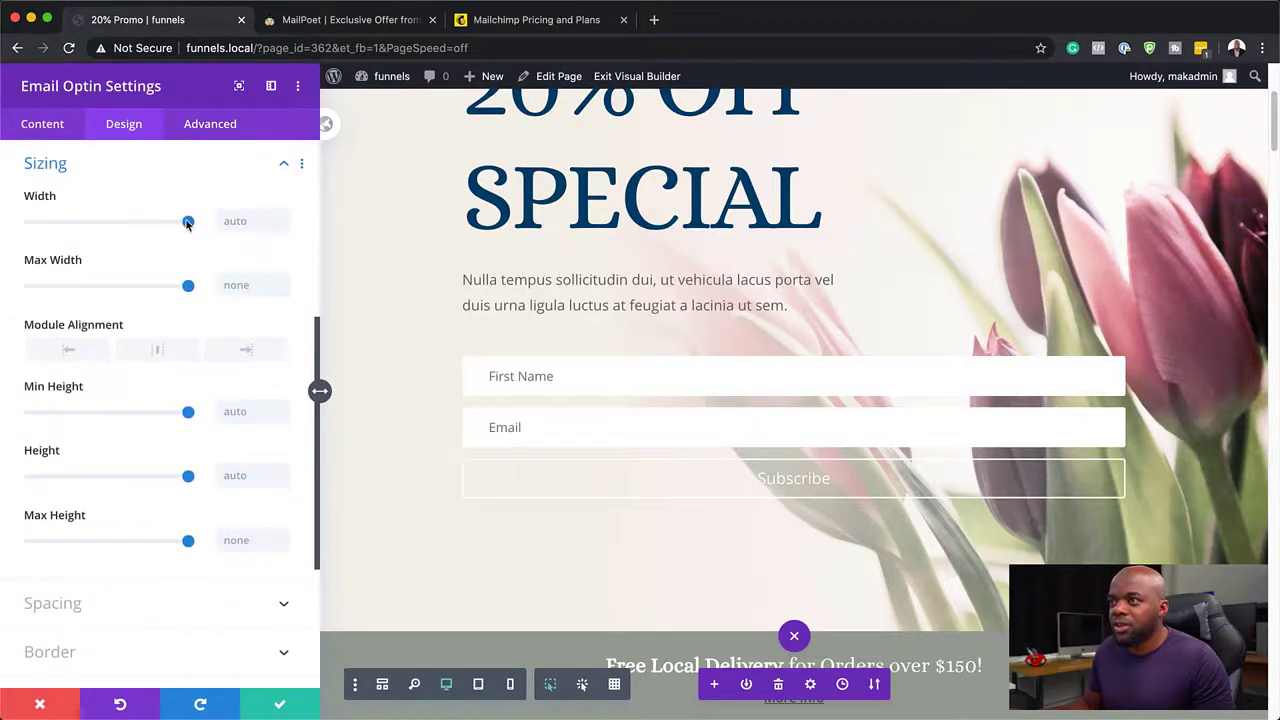
drag(188, 222, 143, 225)
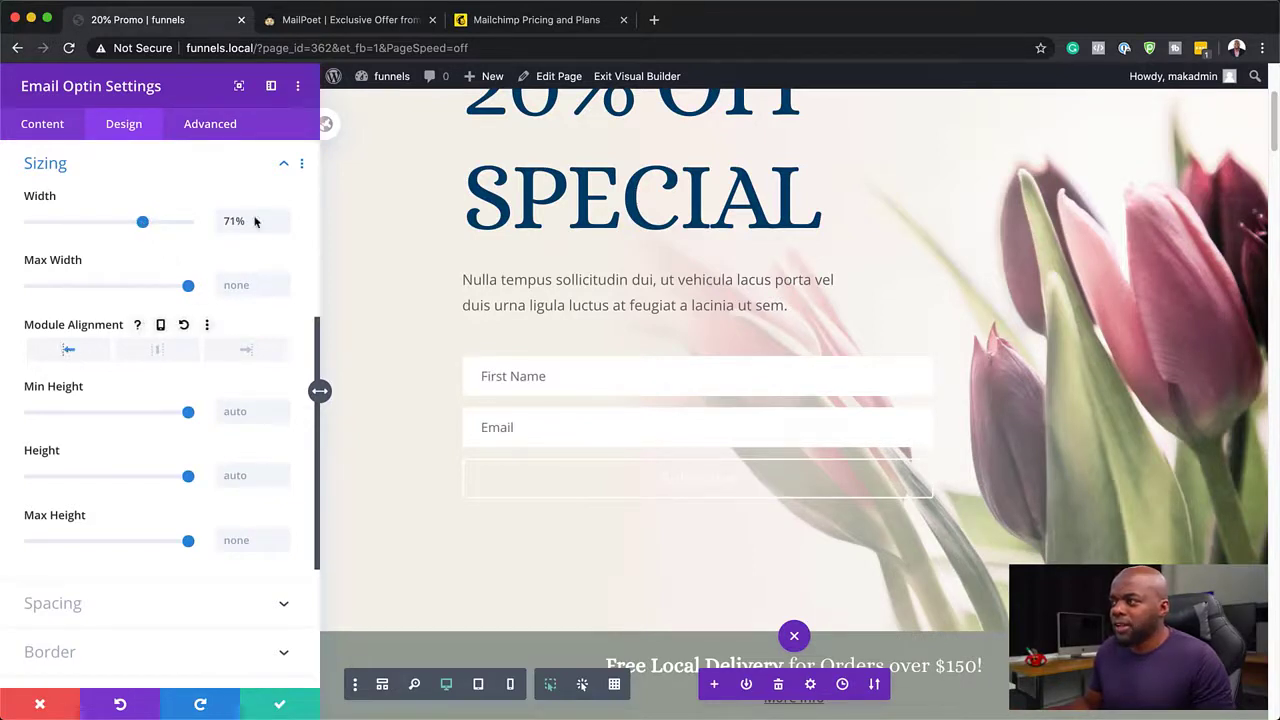
Step: Give the opt-in form's input fields a 2px border on all sides
click(463, 358)
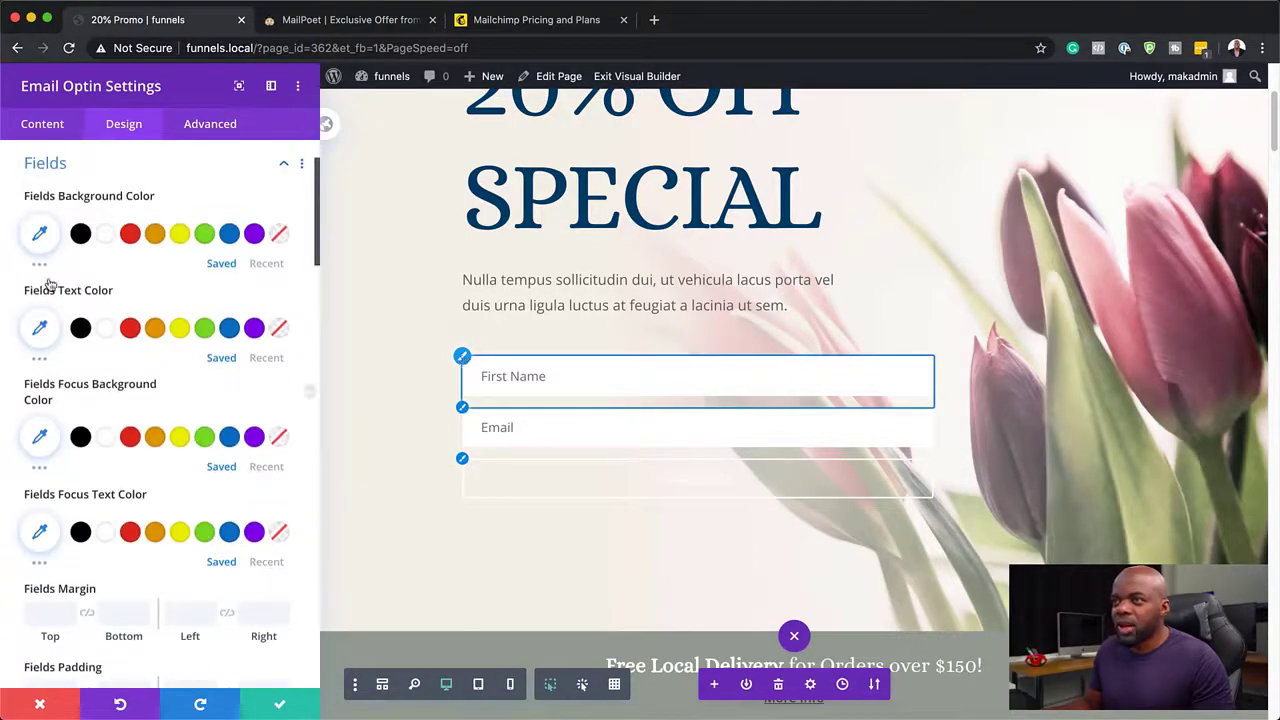
scroll(110, 503, down, 3)
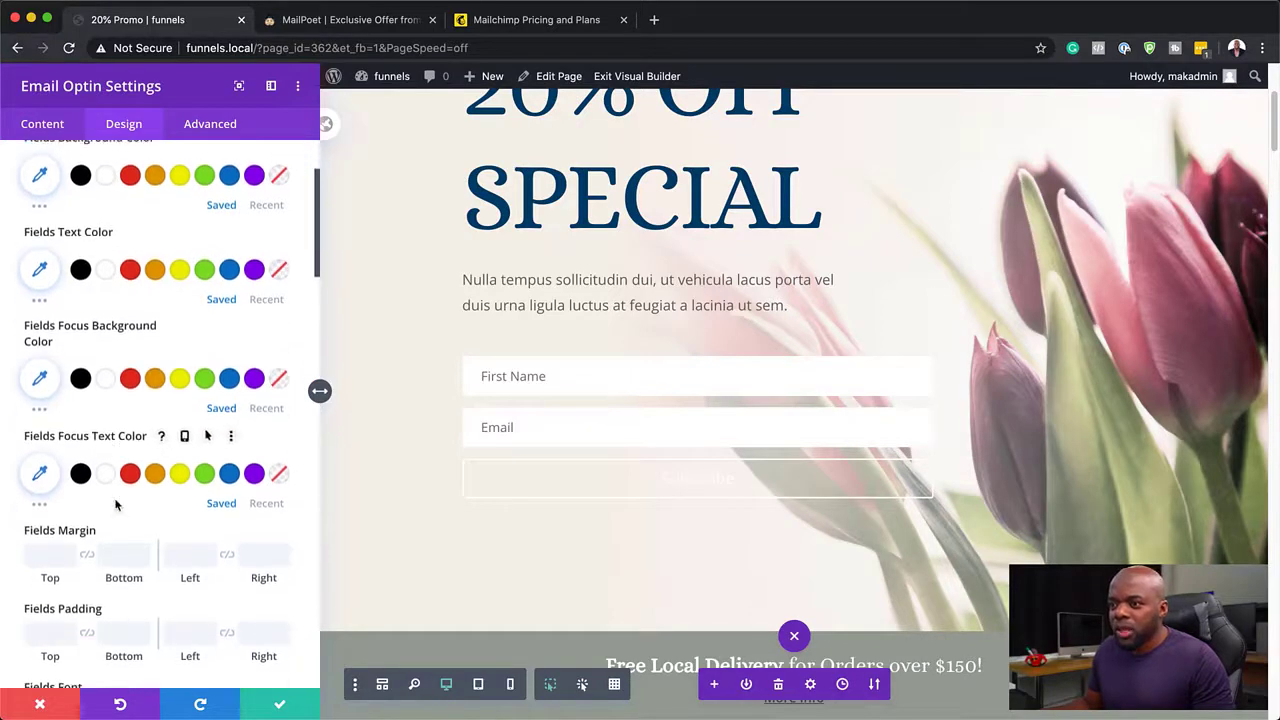
scroll(116, 503, down, 6)
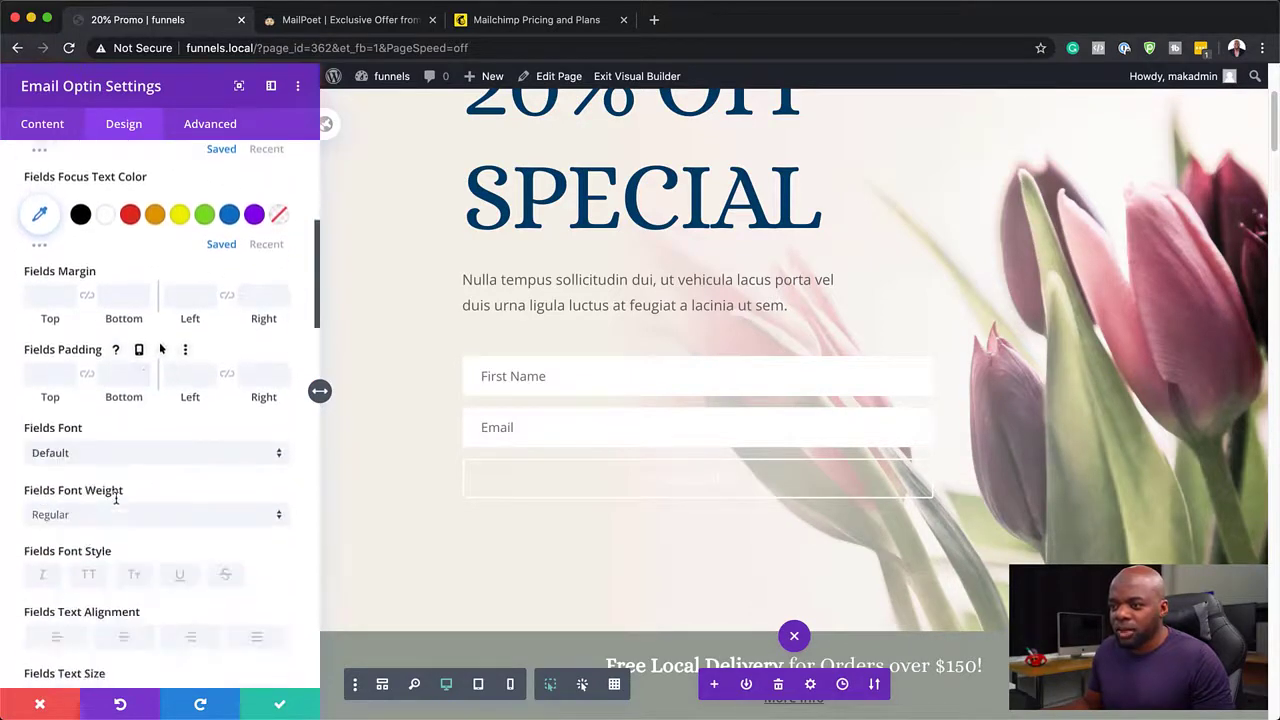
scroll(116, 503, down, 10)
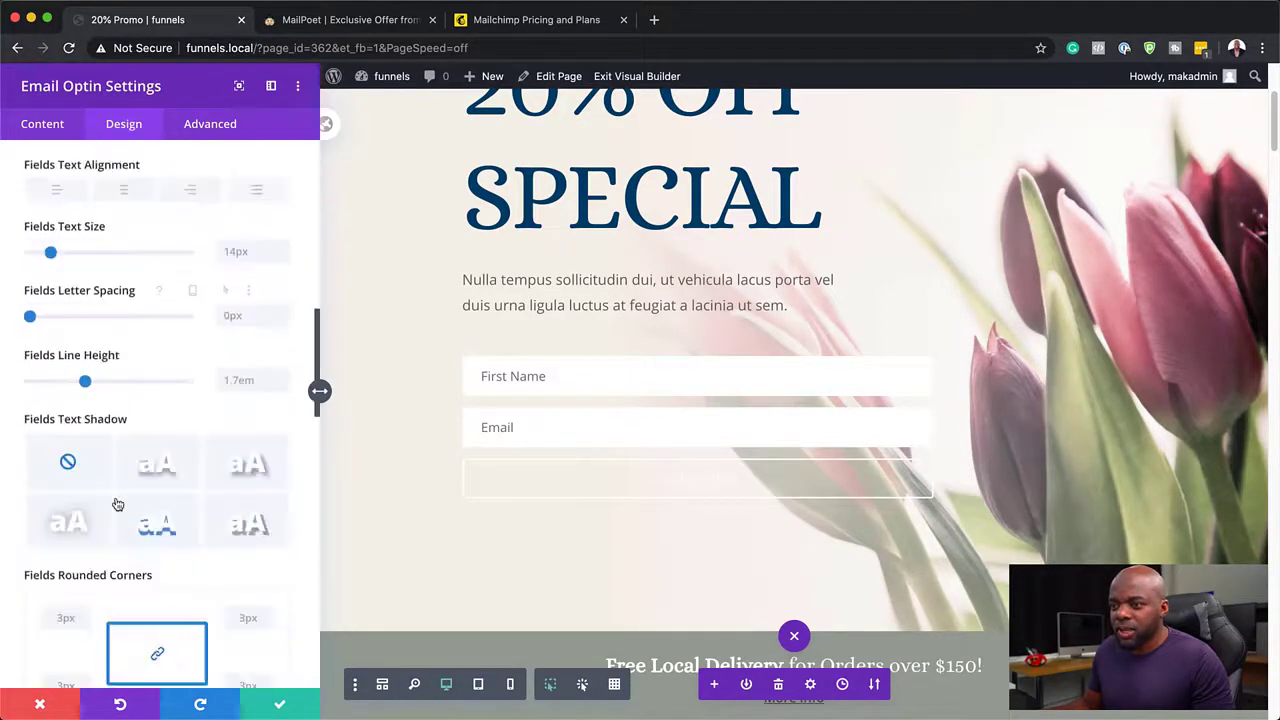
scroll(116, 503, down, 5)
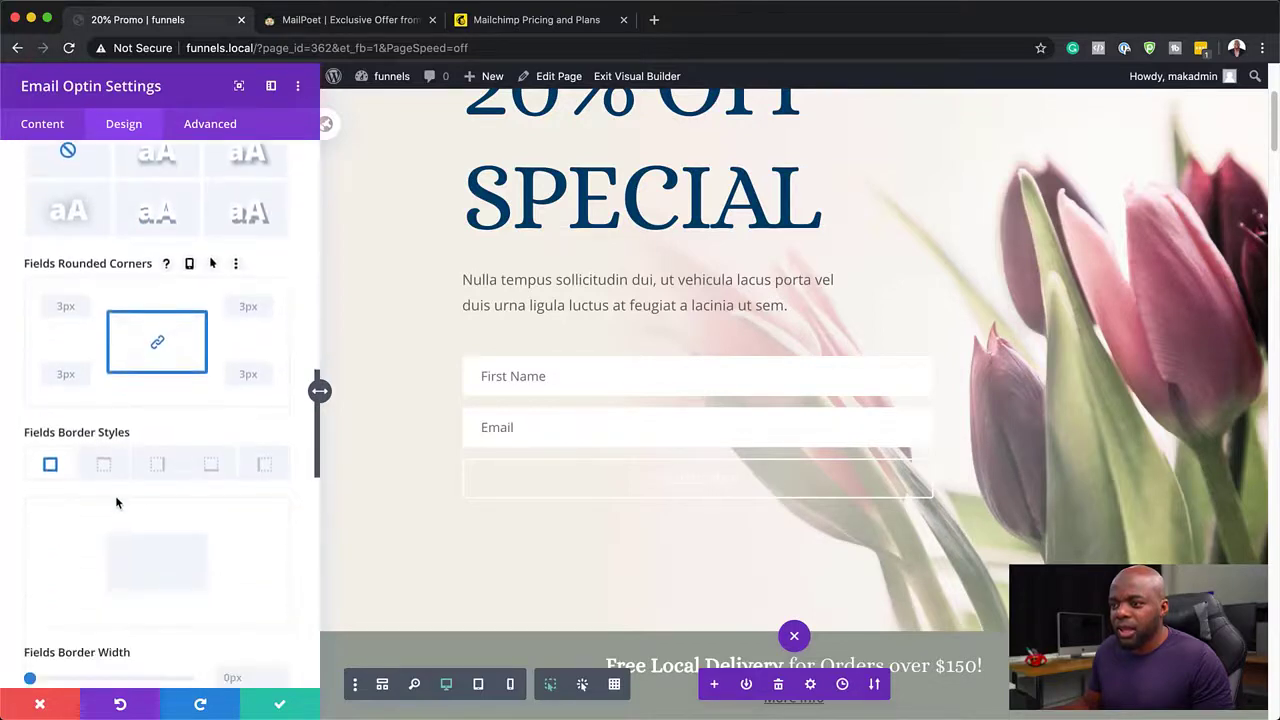
drag(31, 615, 37, 617)
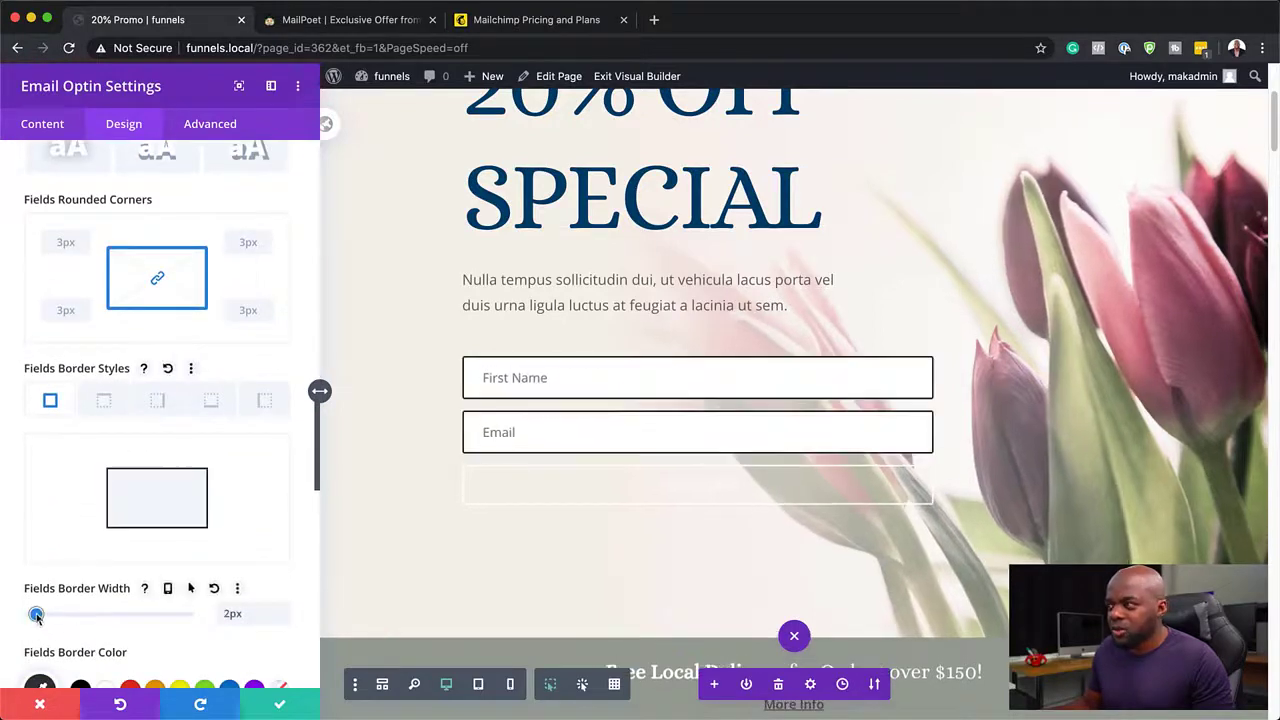
Step: Lighten the input fields' border color to the semi-transparent dark grey rgba(51,51,51,0.22)
scroll(123, 632, down, 4)
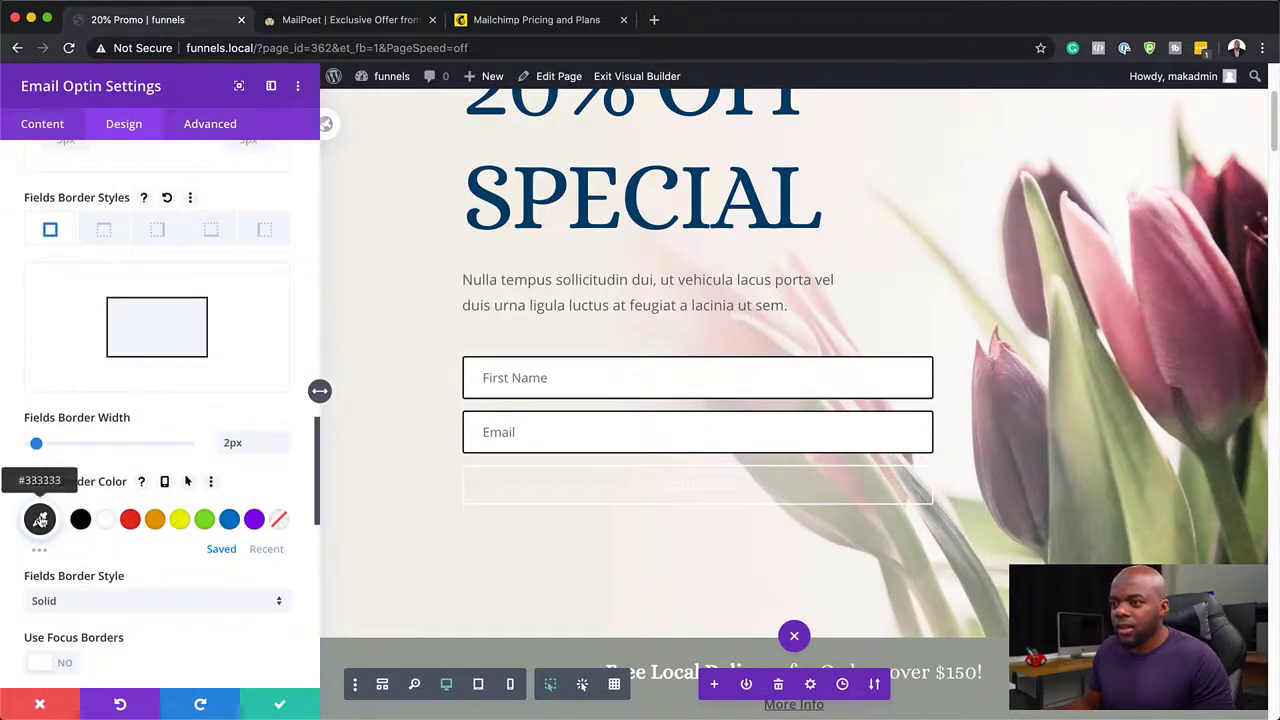
click(40, 518)
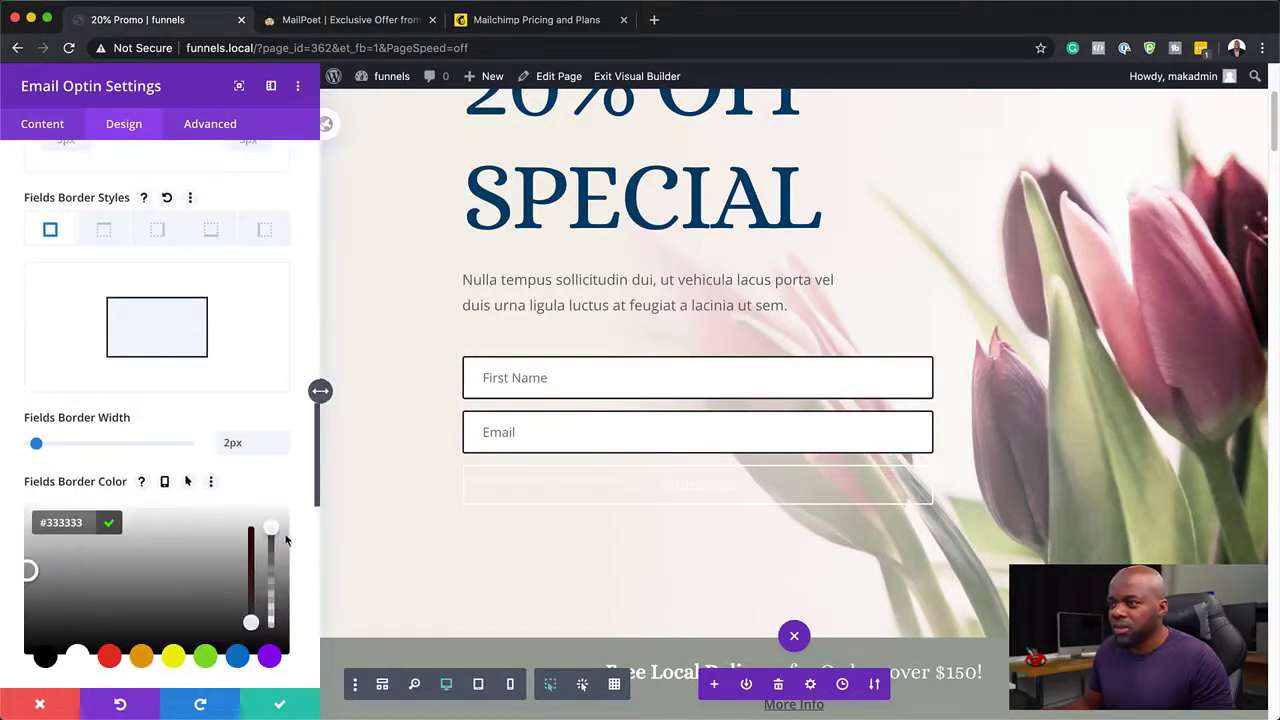
drag(274, 532, 276, 618)
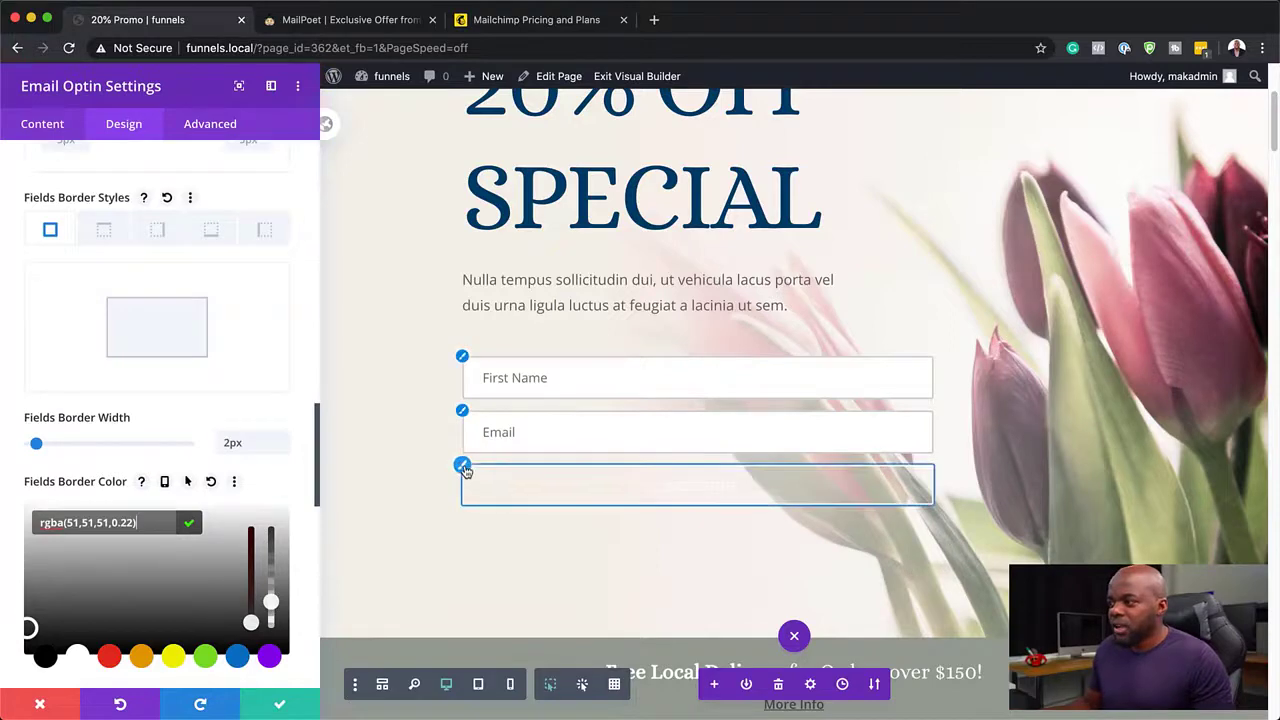
Step: Turn on custom styles for the Subscribe button and set its text color to white (#ffffff)
click(463, 467)
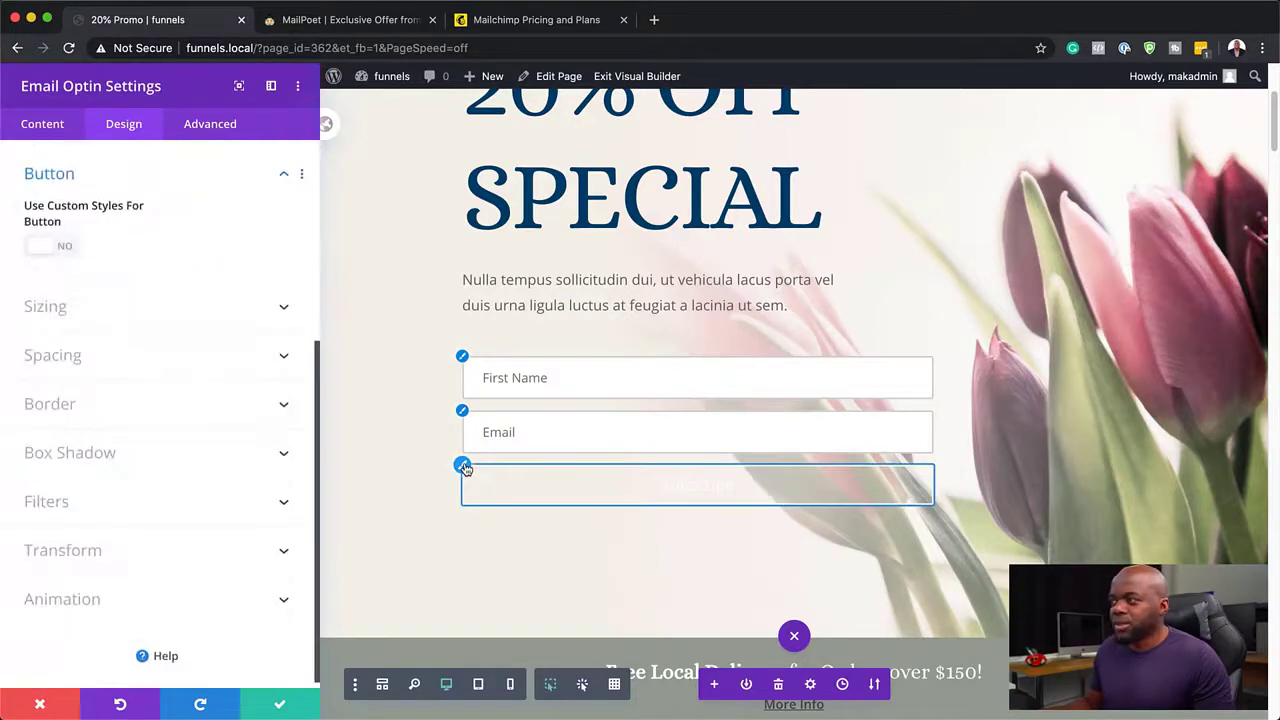
click(64, 249)
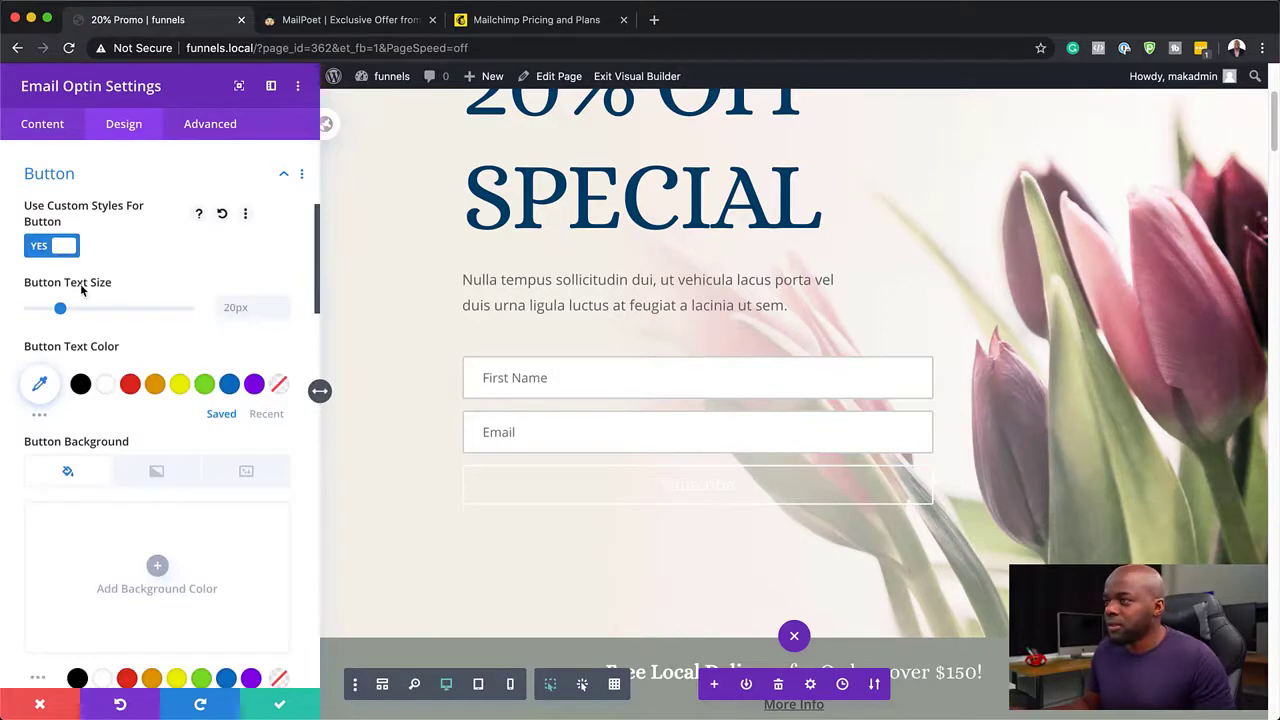
click(147, 389)
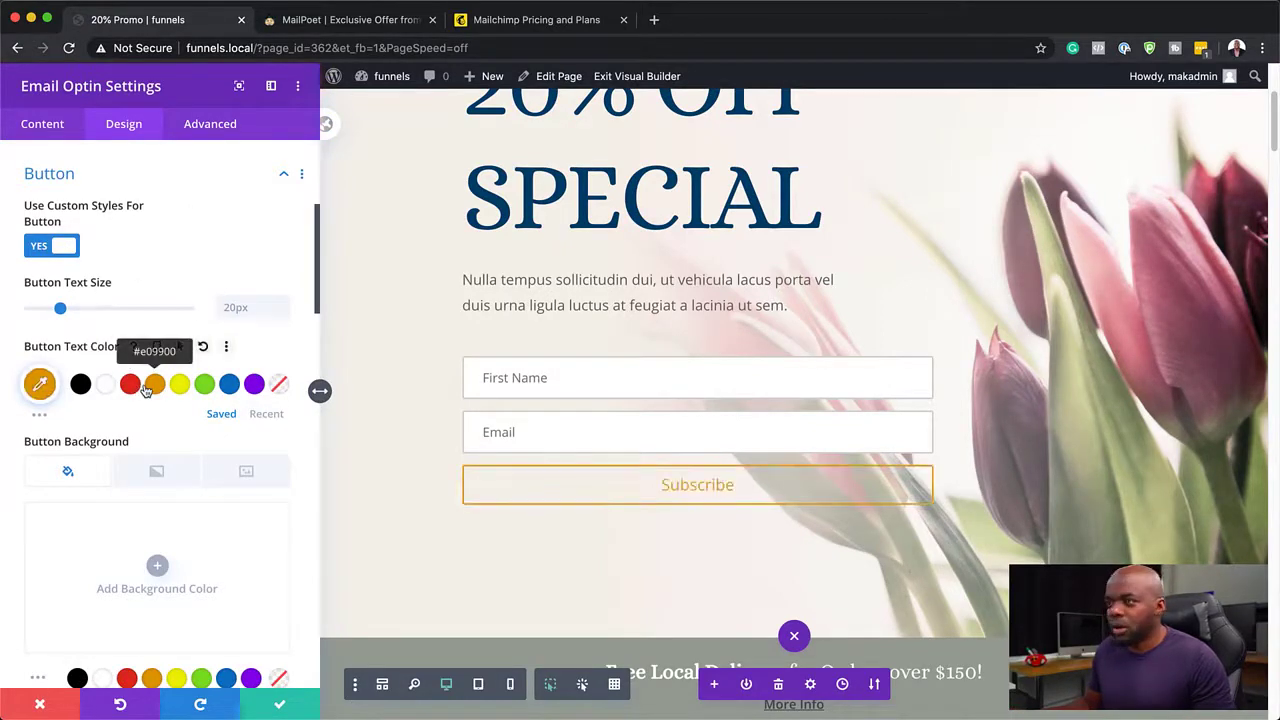
click(107, 388)
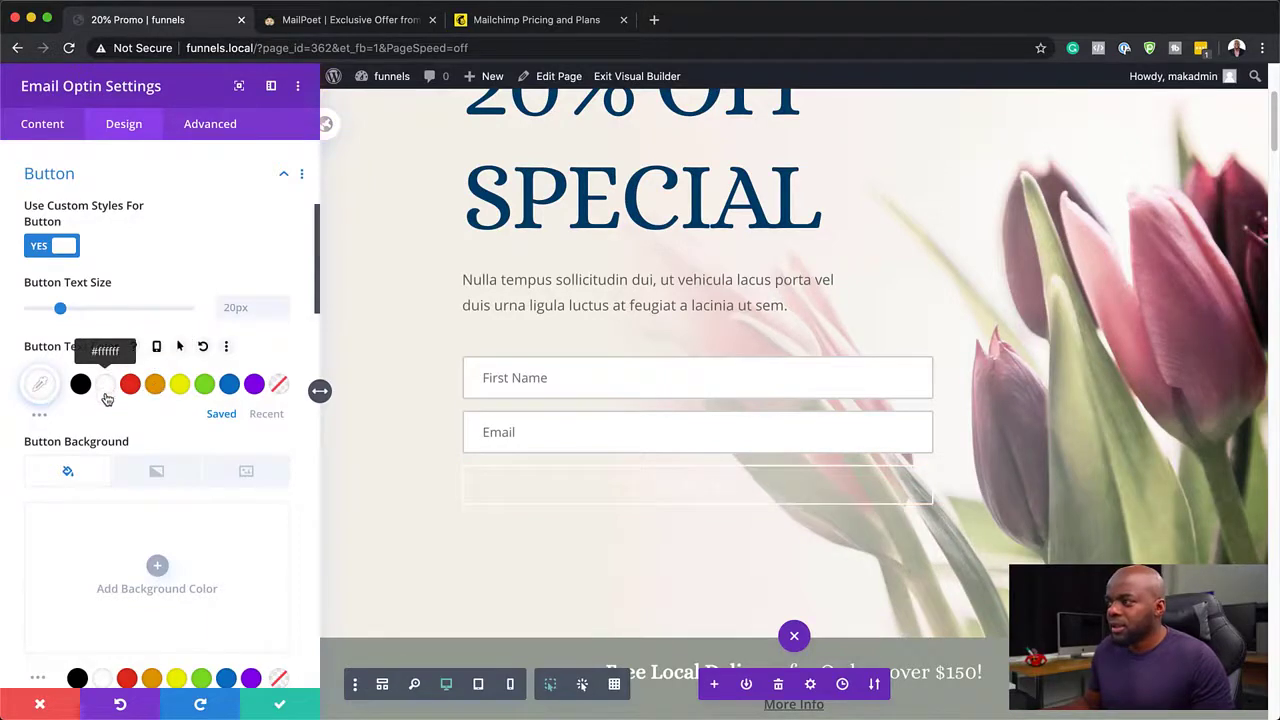
Step: Set the Subscribe button's background and border color to orange
scroll(178, 577, down, 2)
click(151, 568)
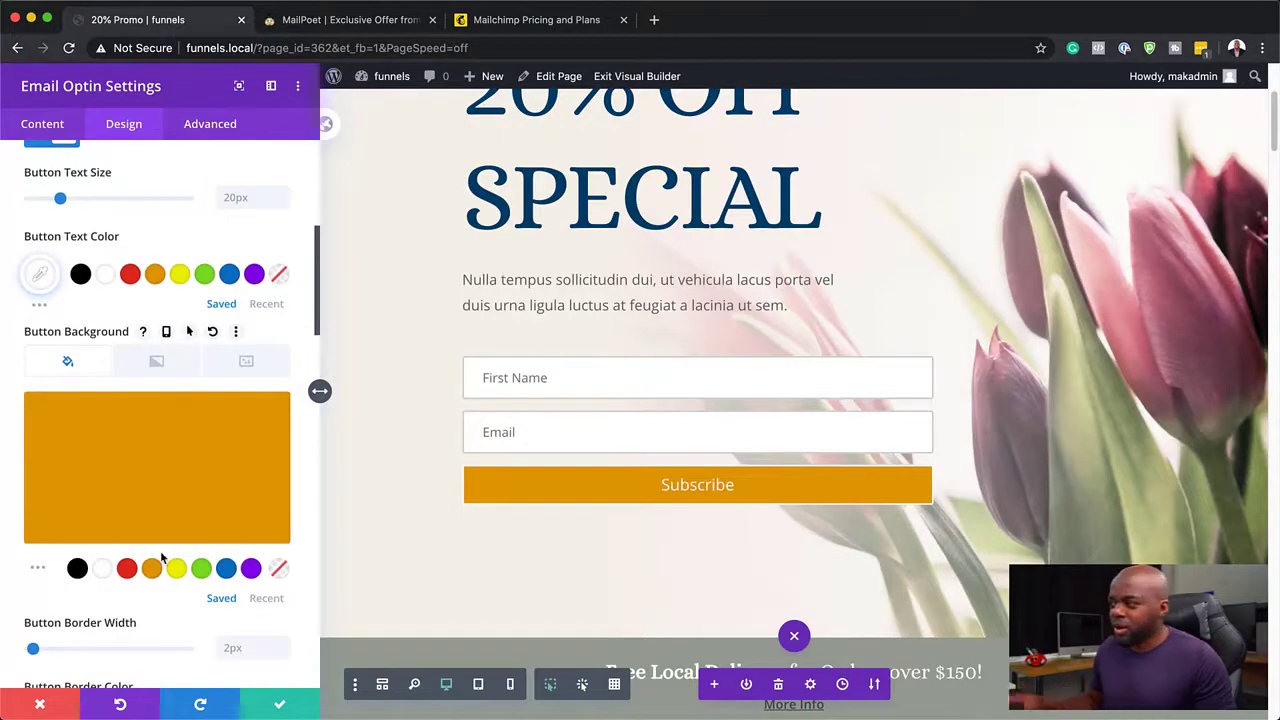
scroll(180, 560, down, 5)
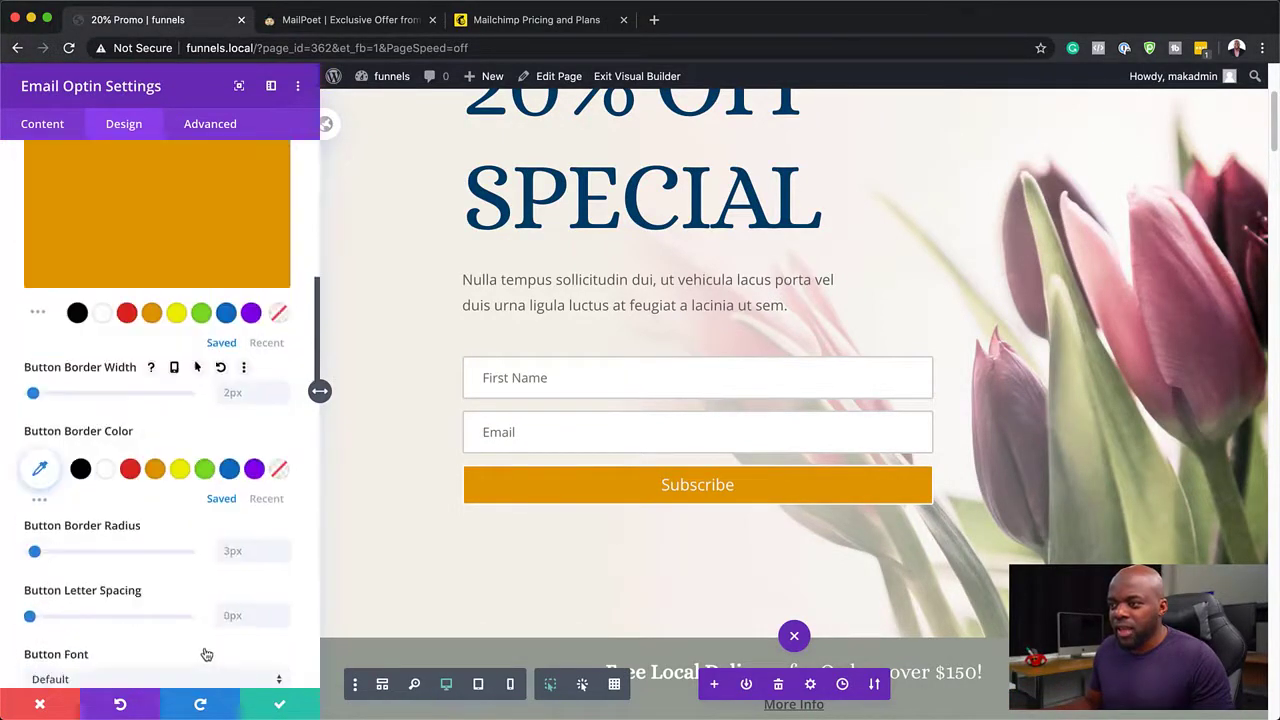
click(155, 469)
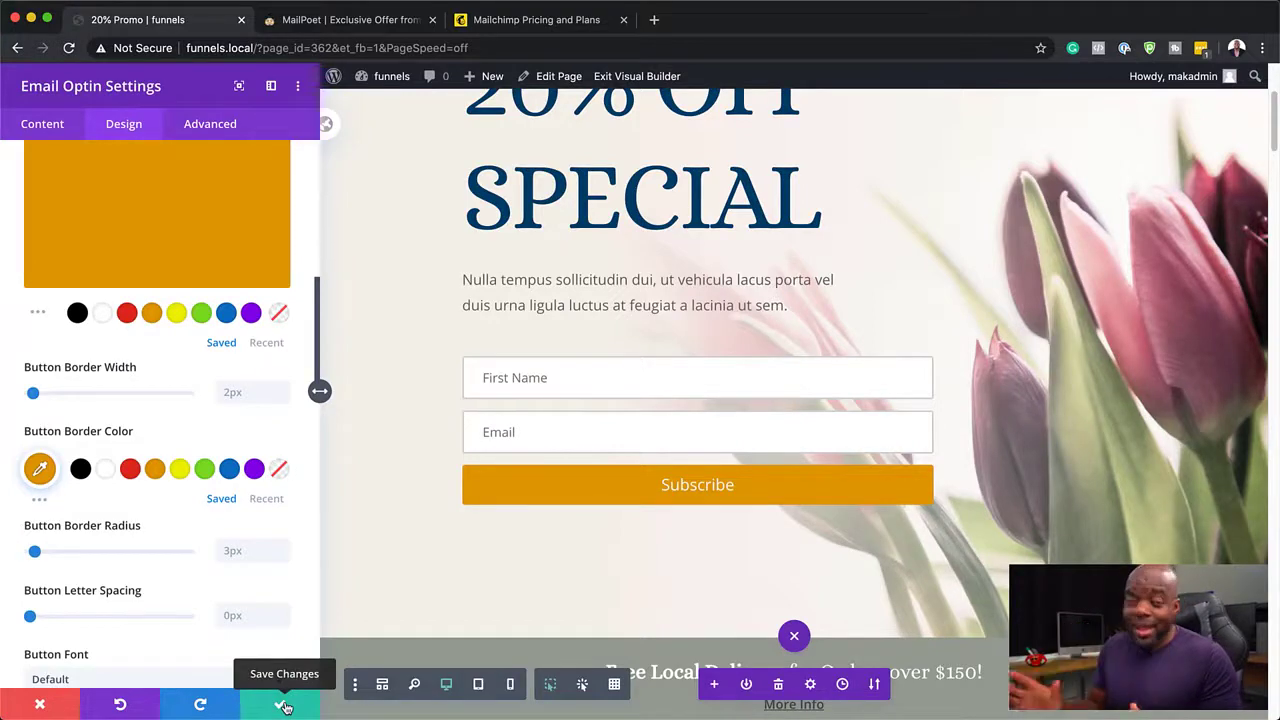
Step: Choose MailPoet as the service provider in the opt-in form's Email Account settings
scroll(511, 515, up, 1)
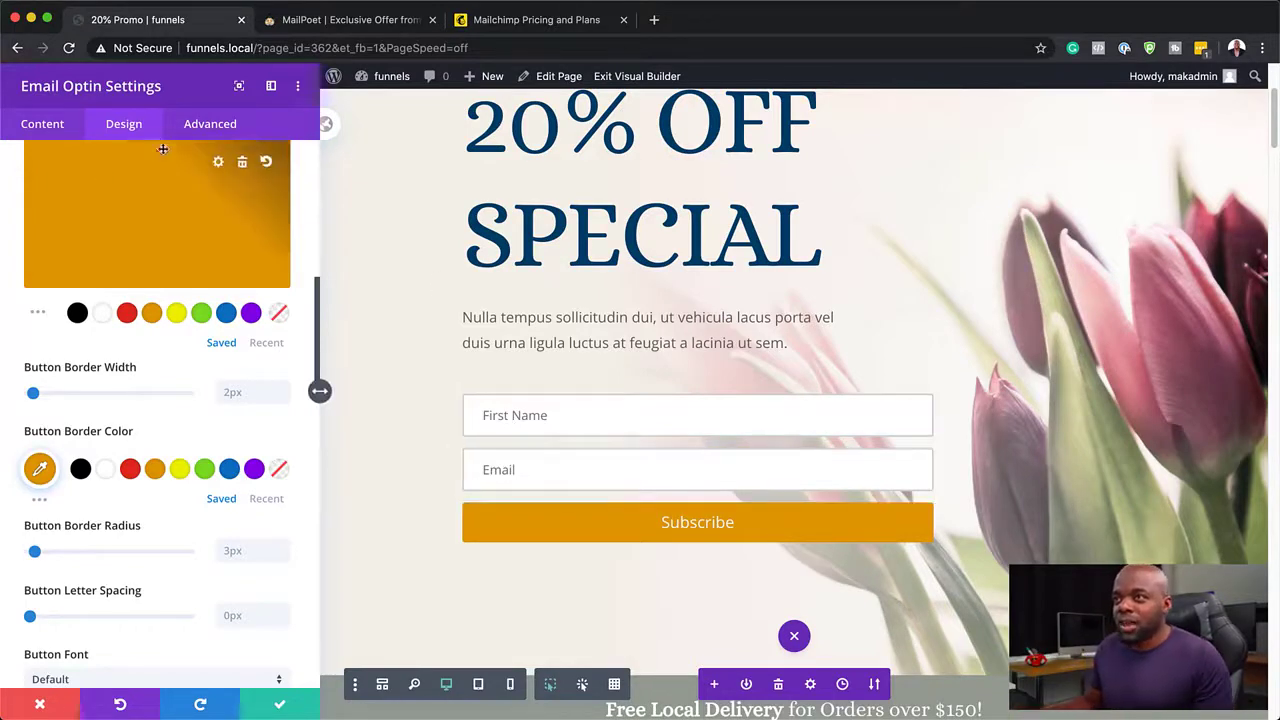
click(50, 126)
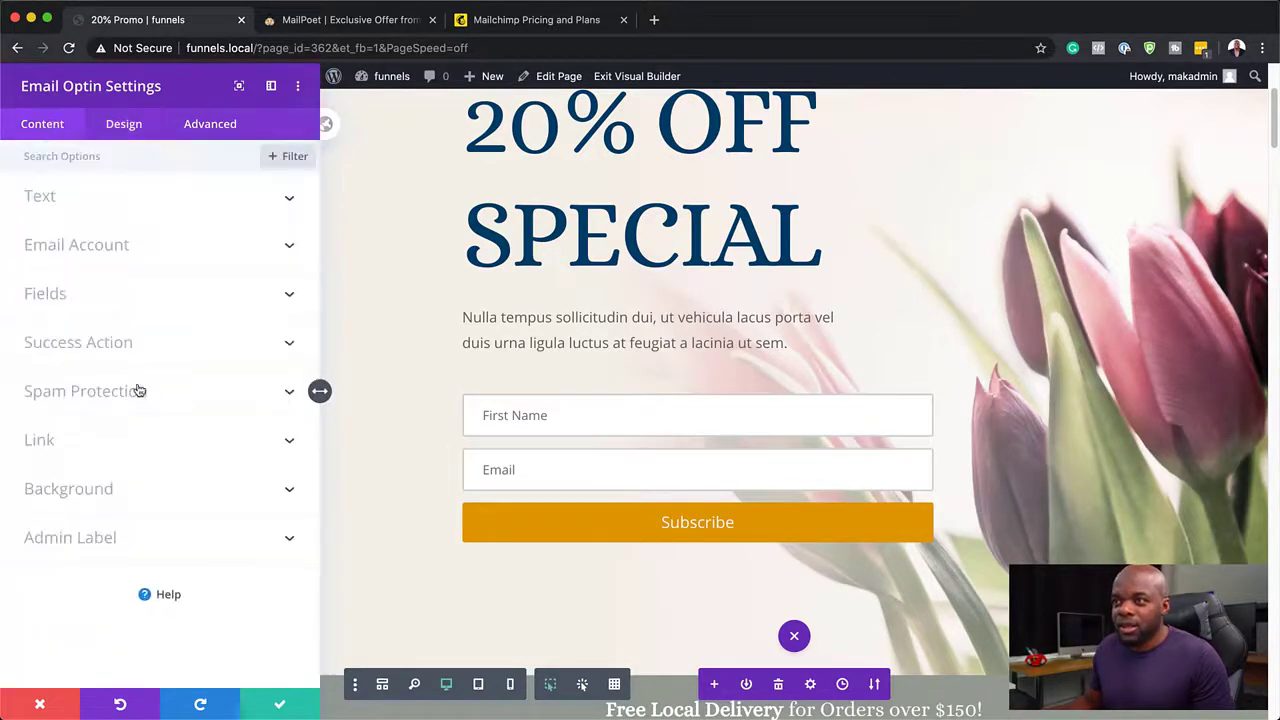
click(90, 250)
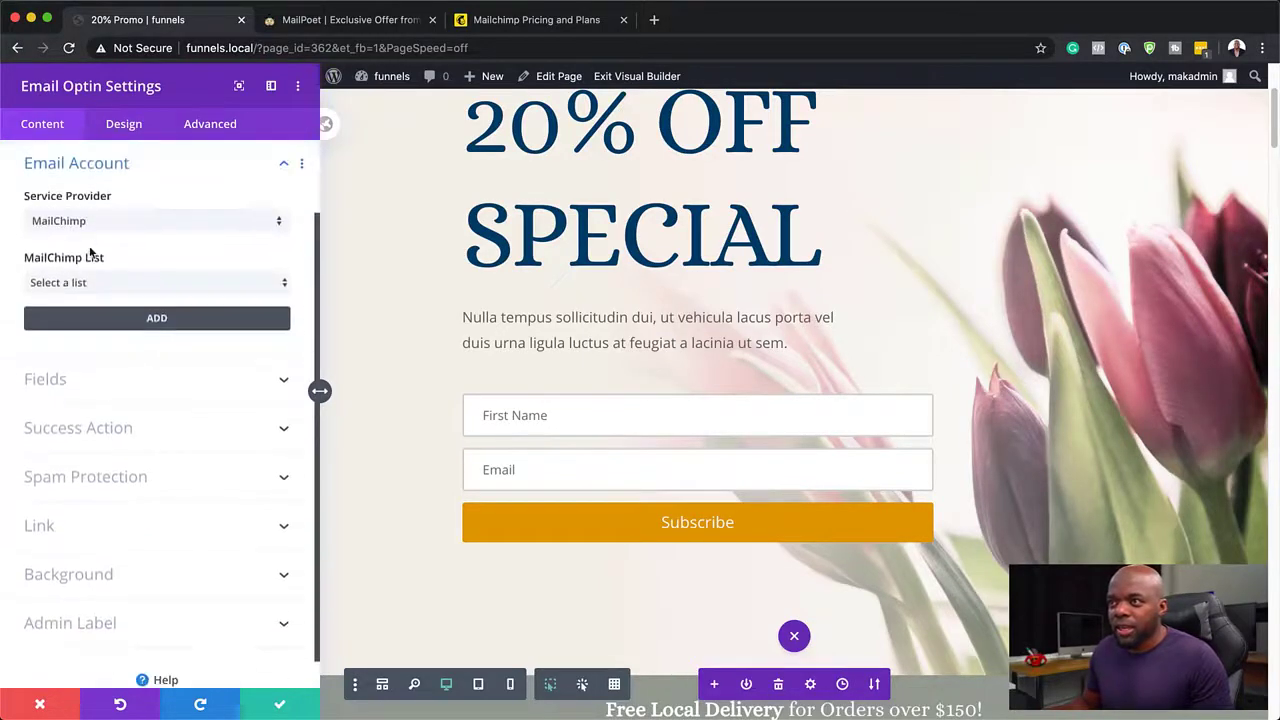
click(92, 228)
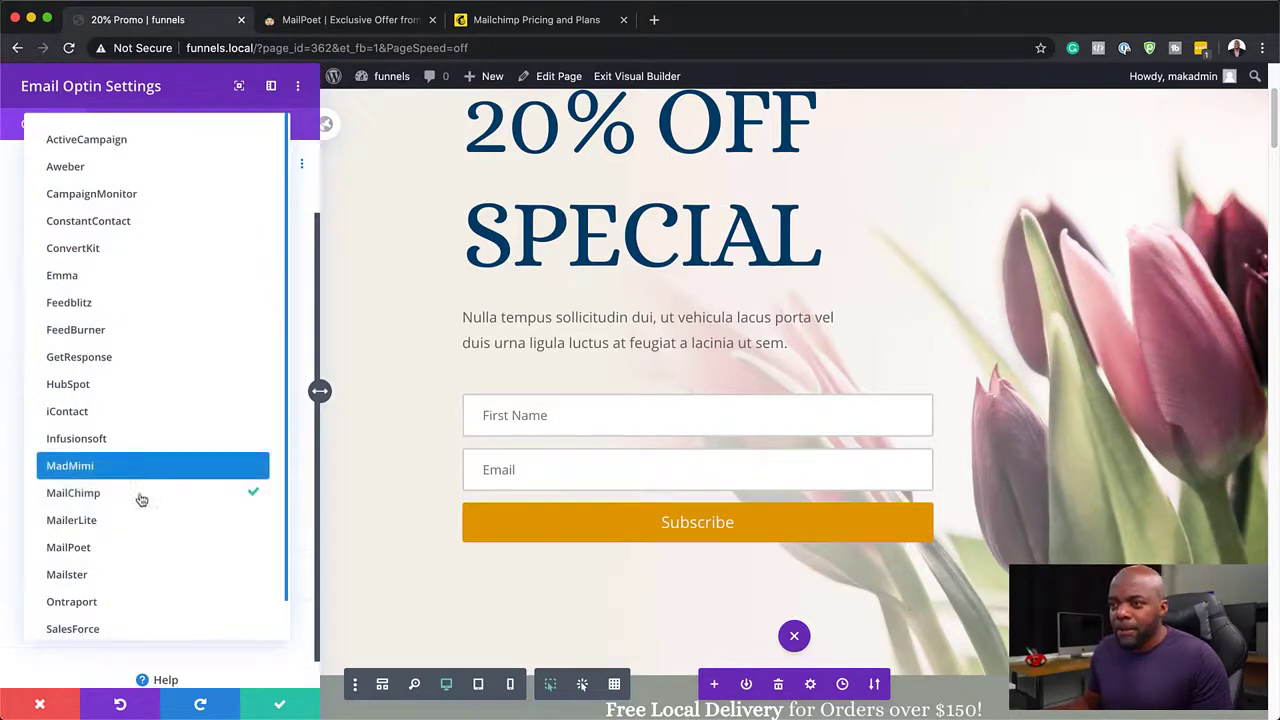
click(128, 549)
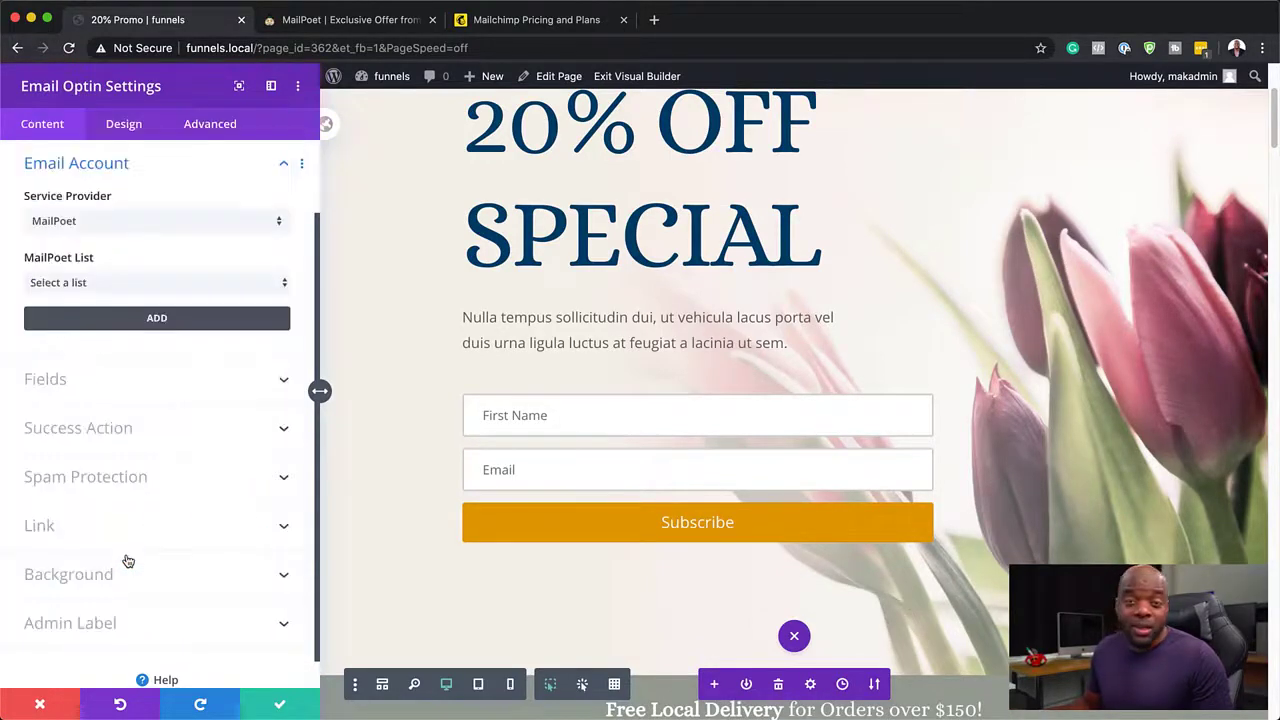
Step: Add a MailPoet account named 20% and select the 20% Promo list for the opt-in form
click(109, 282)
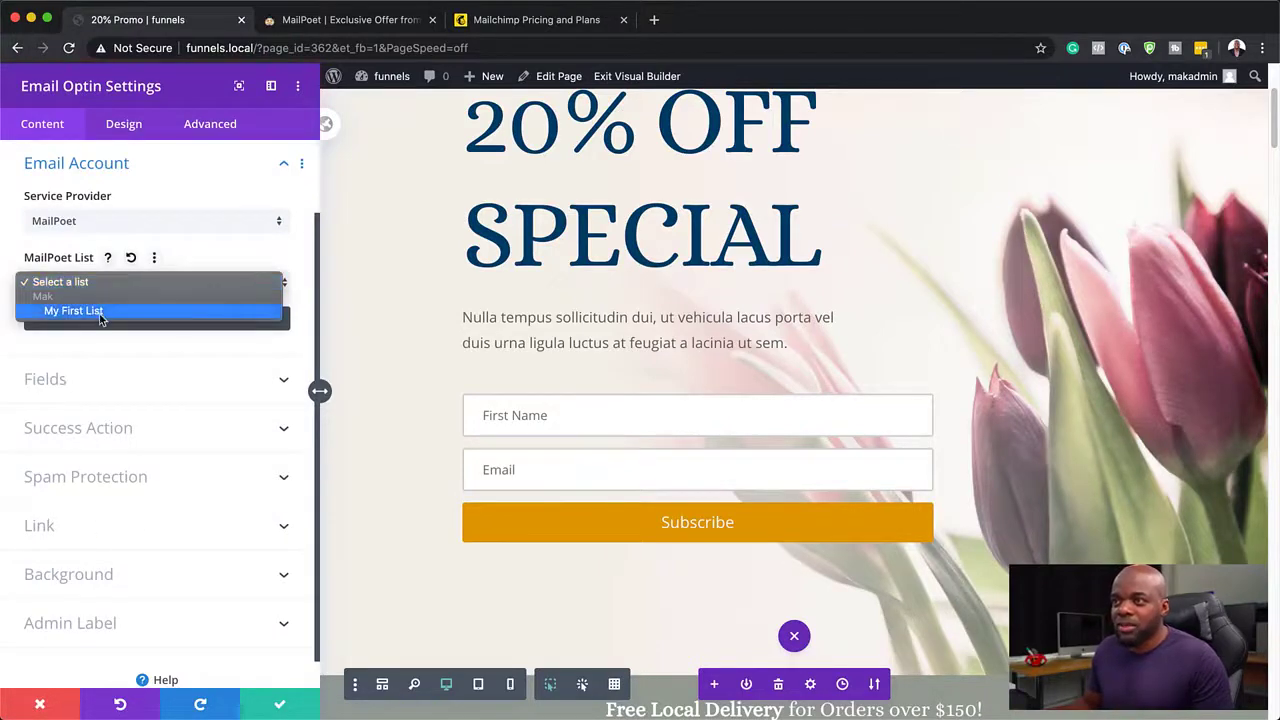
click(232, 258)
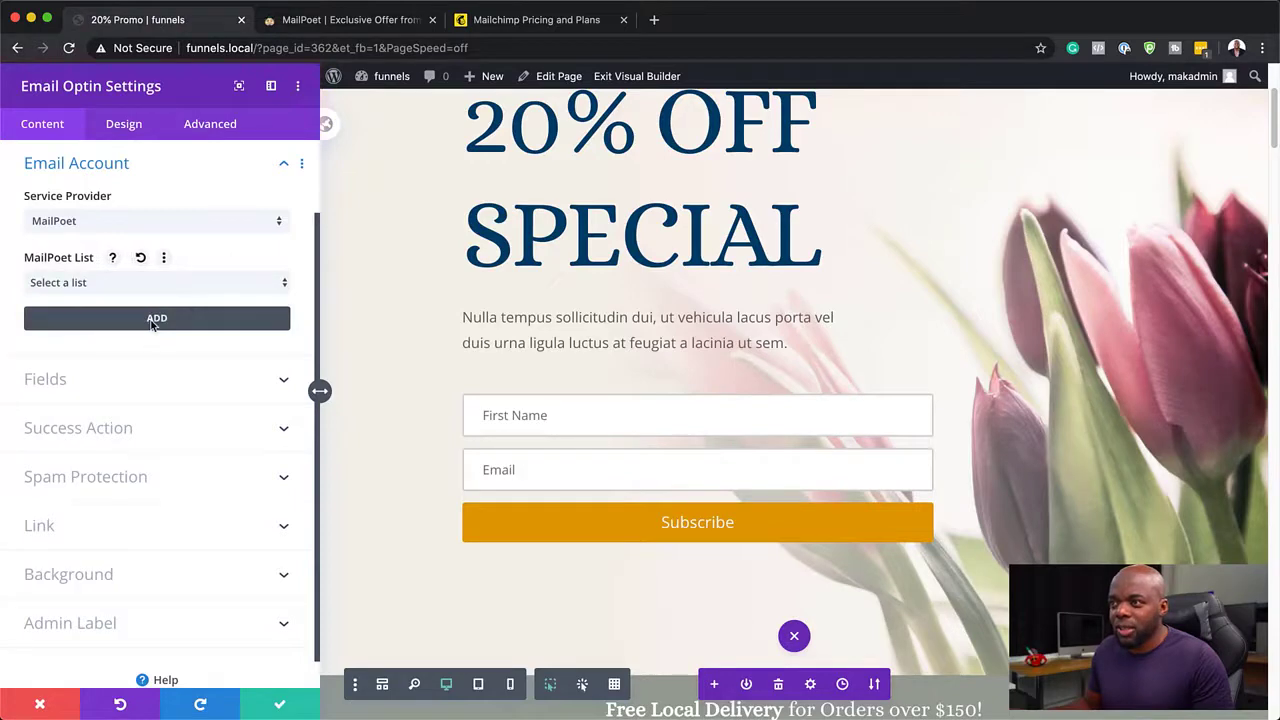
click(152, 318)
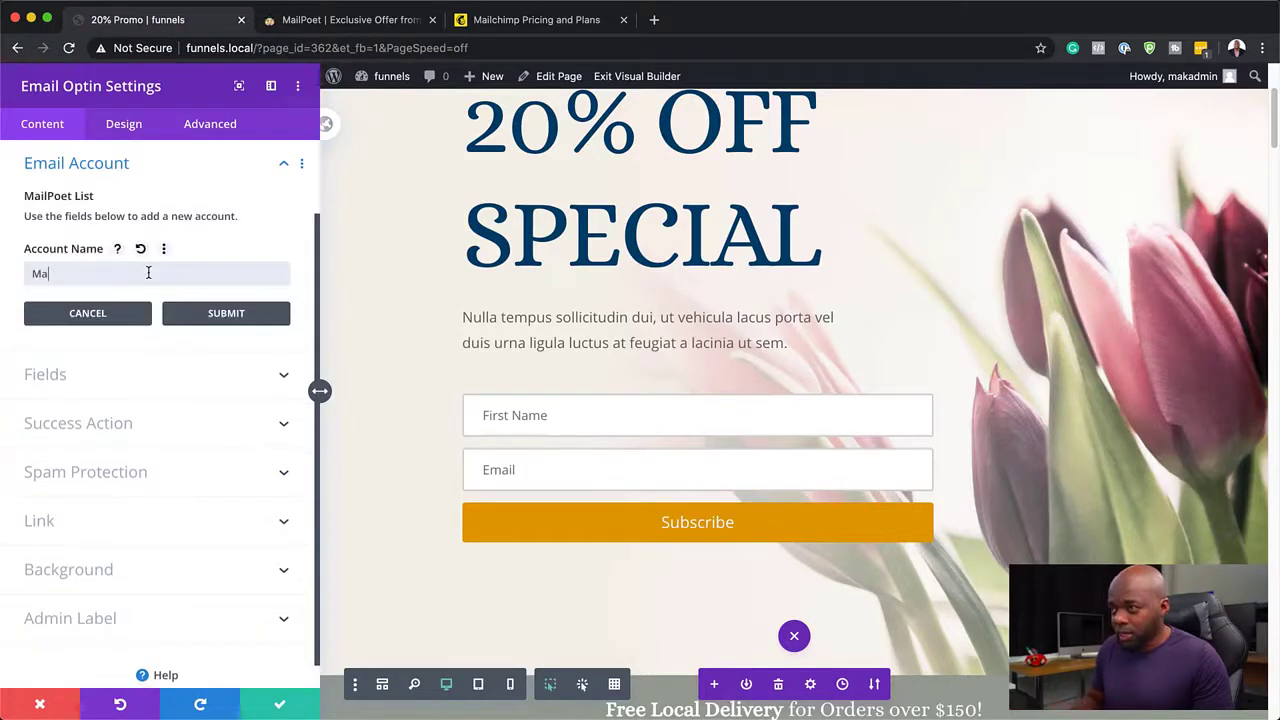
text(20%)
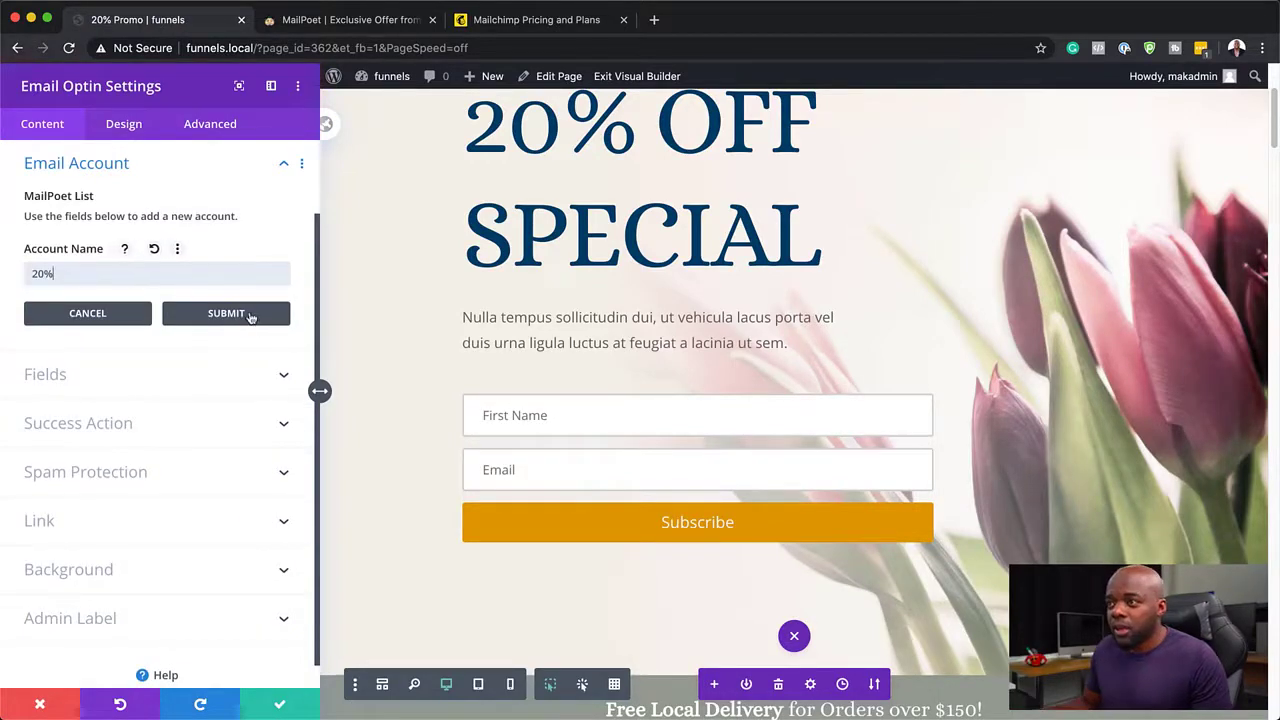
click(250, 316)
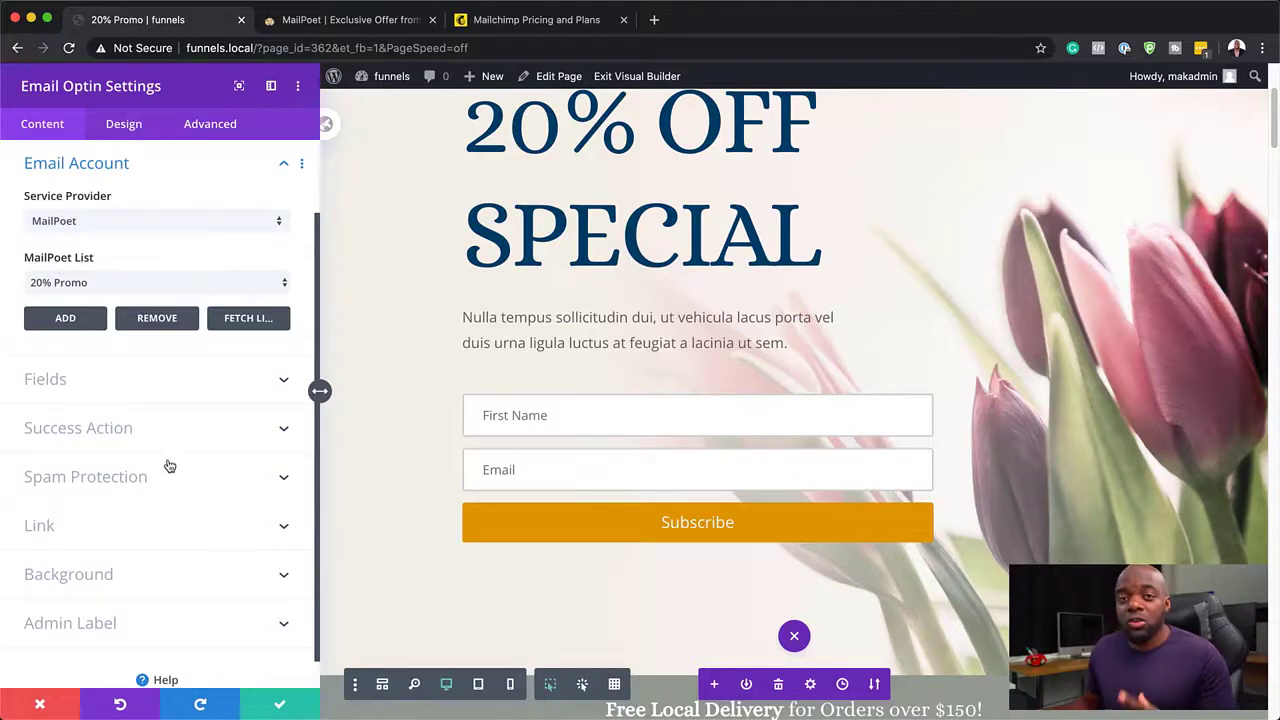
Step: Examine the opt-in form's Success Action options and its success message setting
click(119, 431)
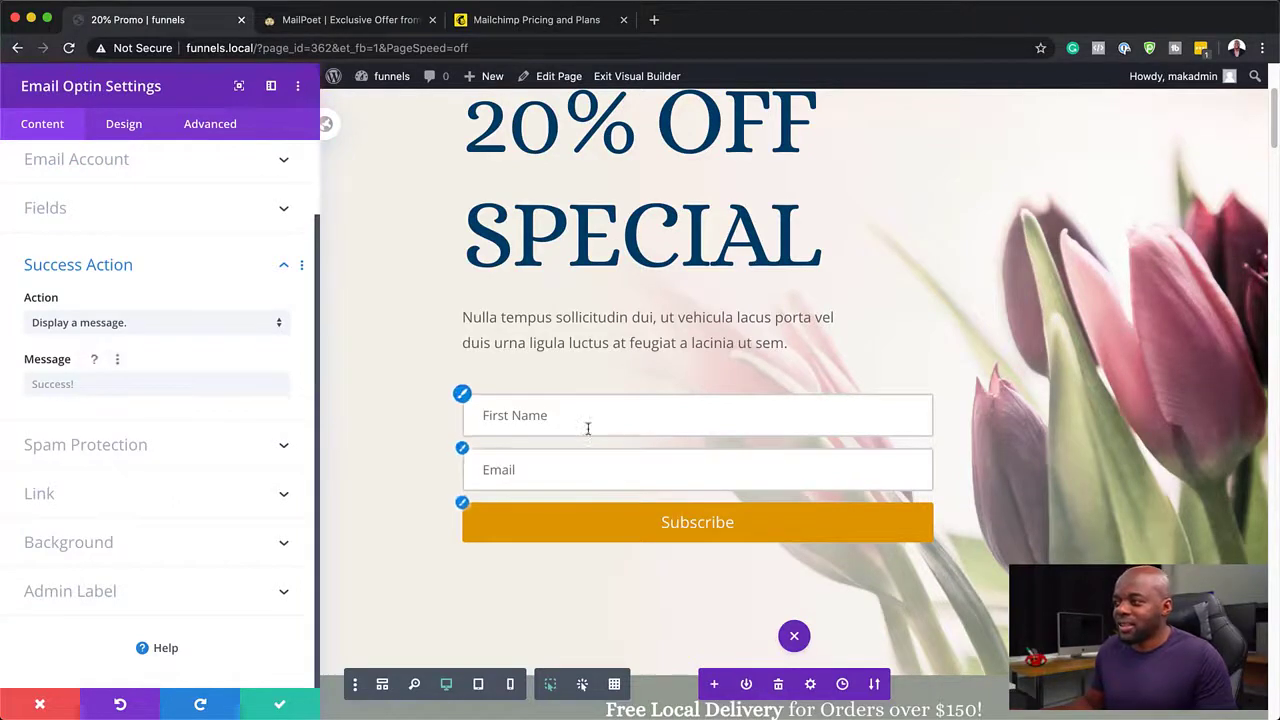
click(155, 384)
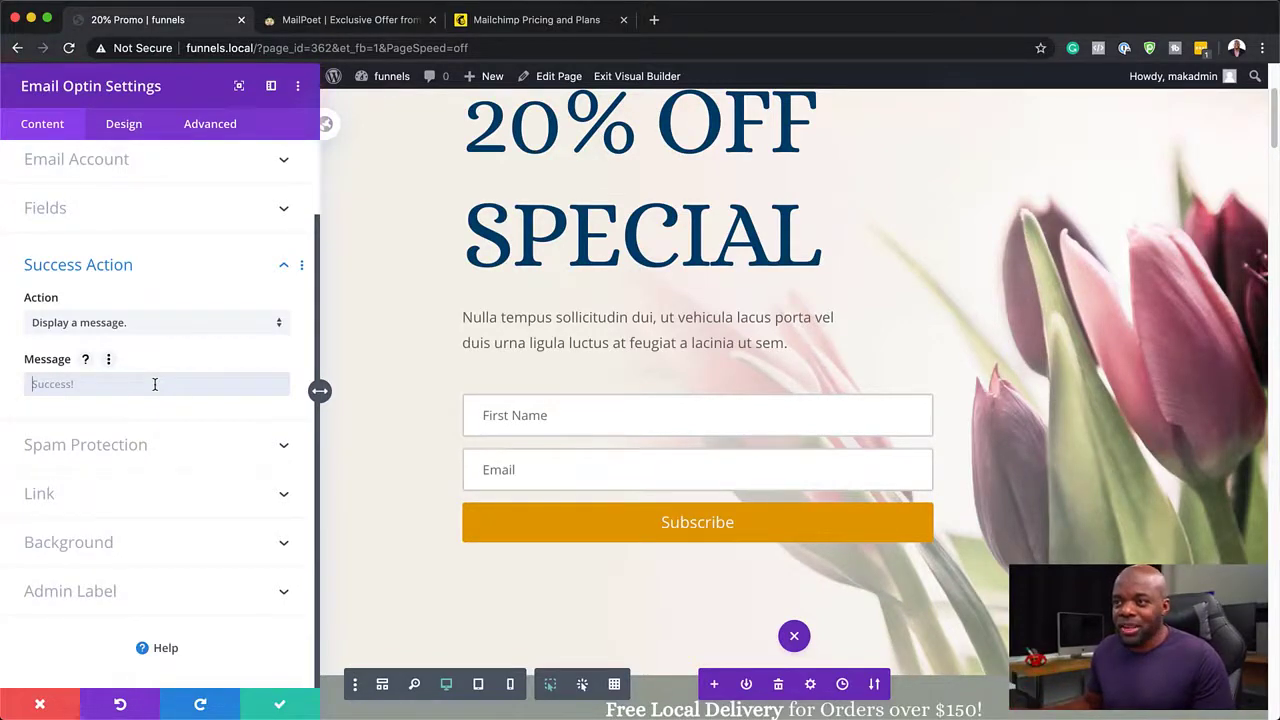
click(171, 325)
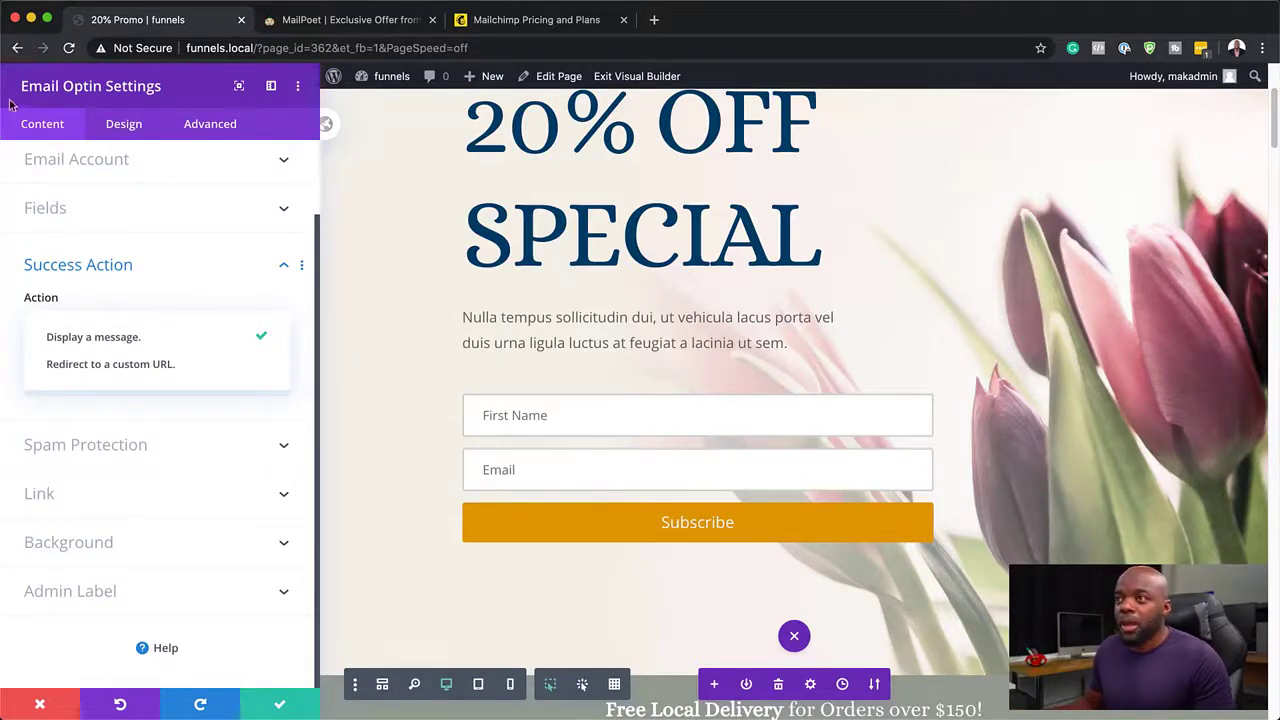
click(301, 293)
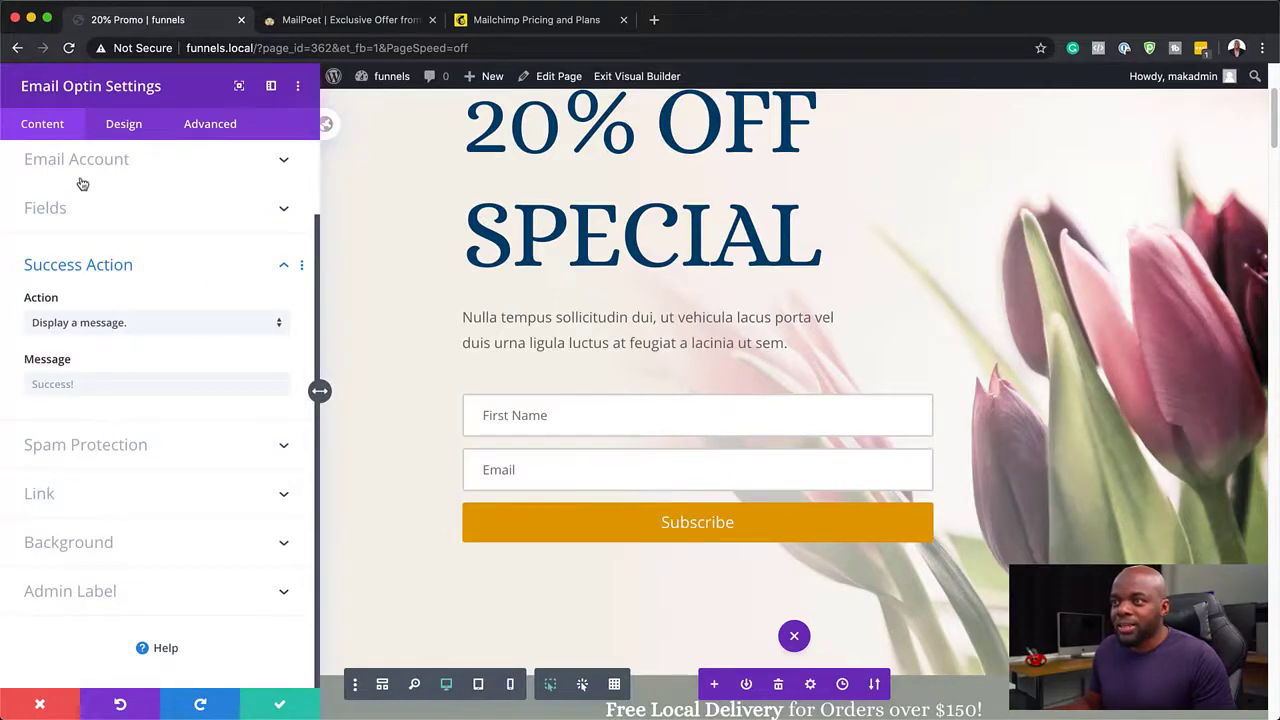
Step: Change the opt-in form's button text to "GET MY OFFER!"
click(53, 211)
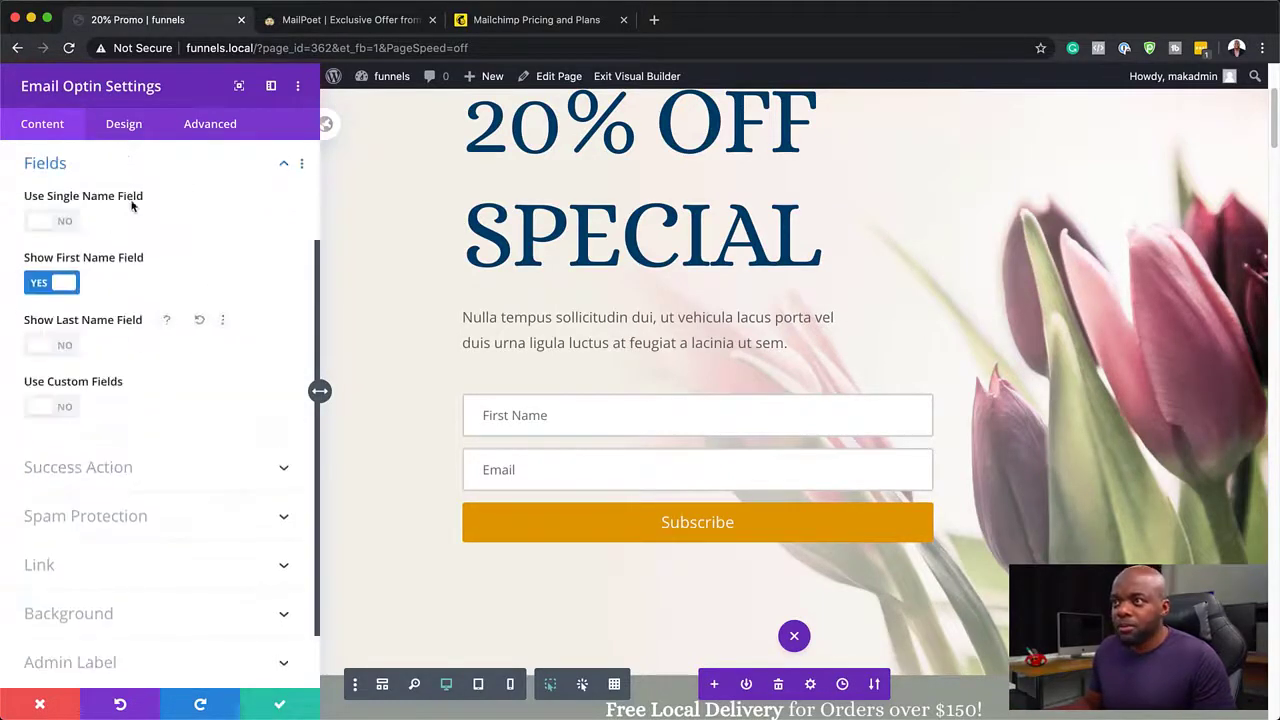
scroll(195, 276, up, 3)
click(57, 200)
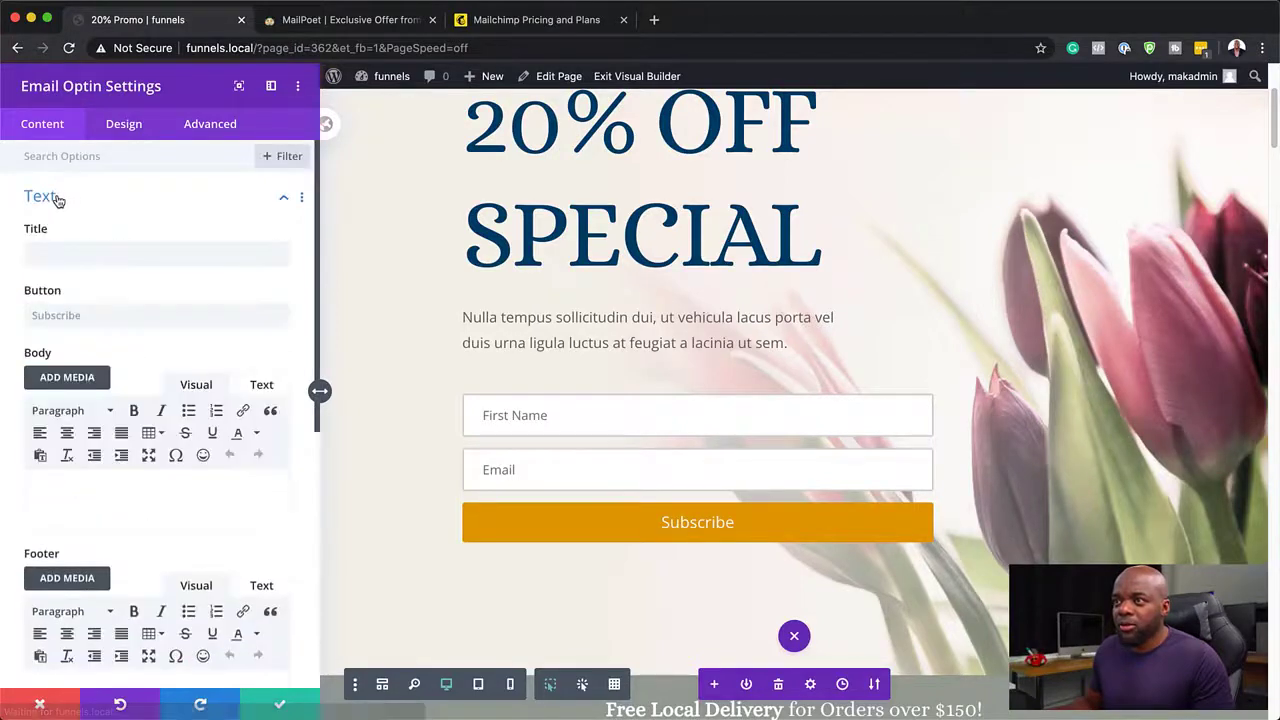
click(87, 320)
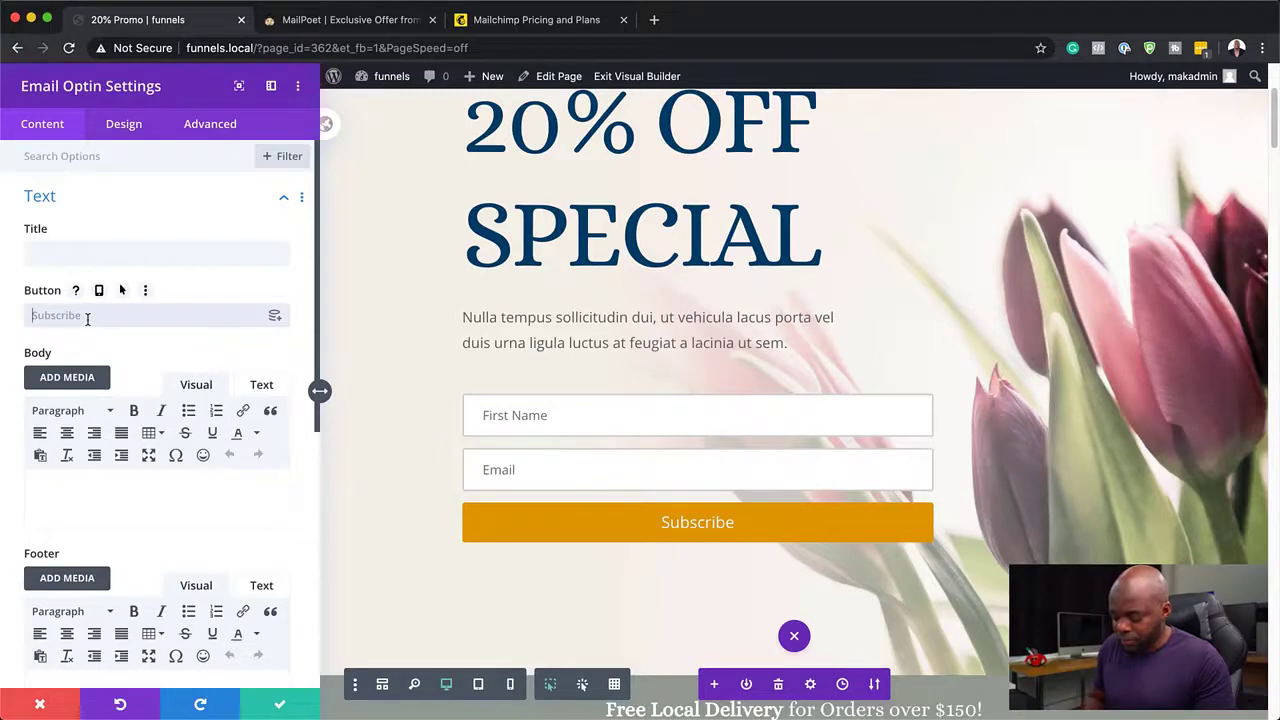
text(GET MY OFFER)
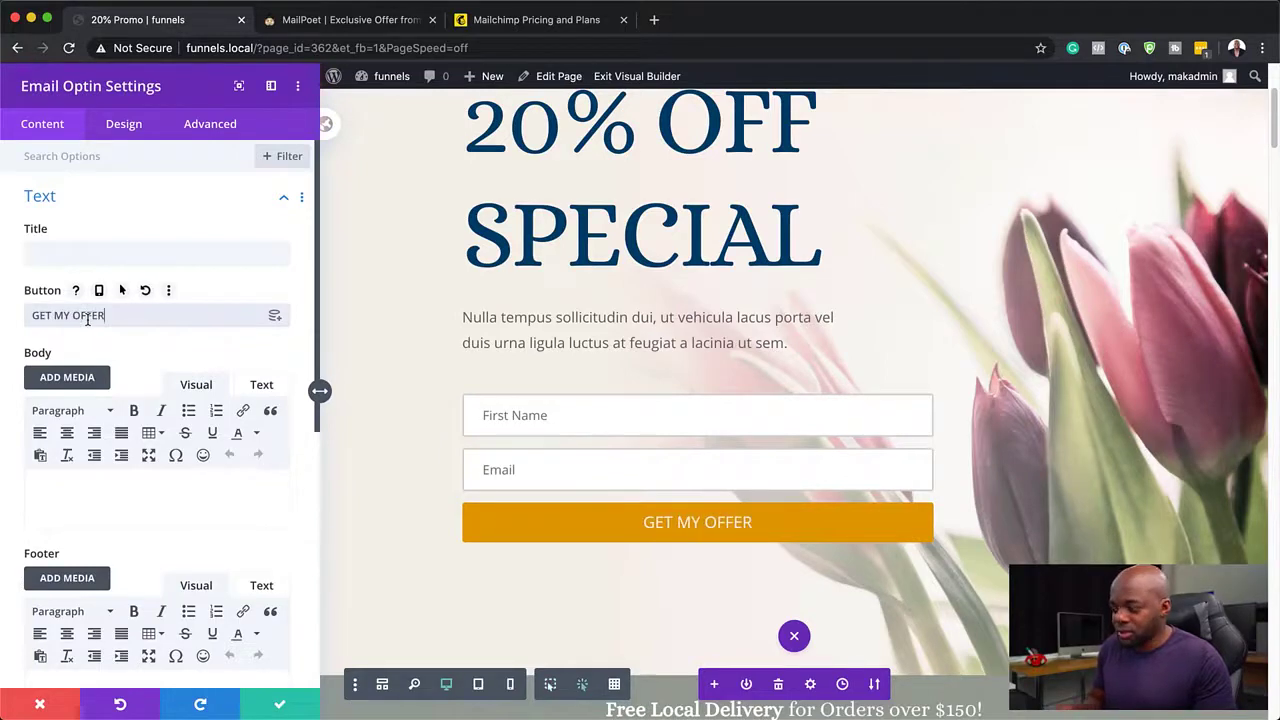
text(!)
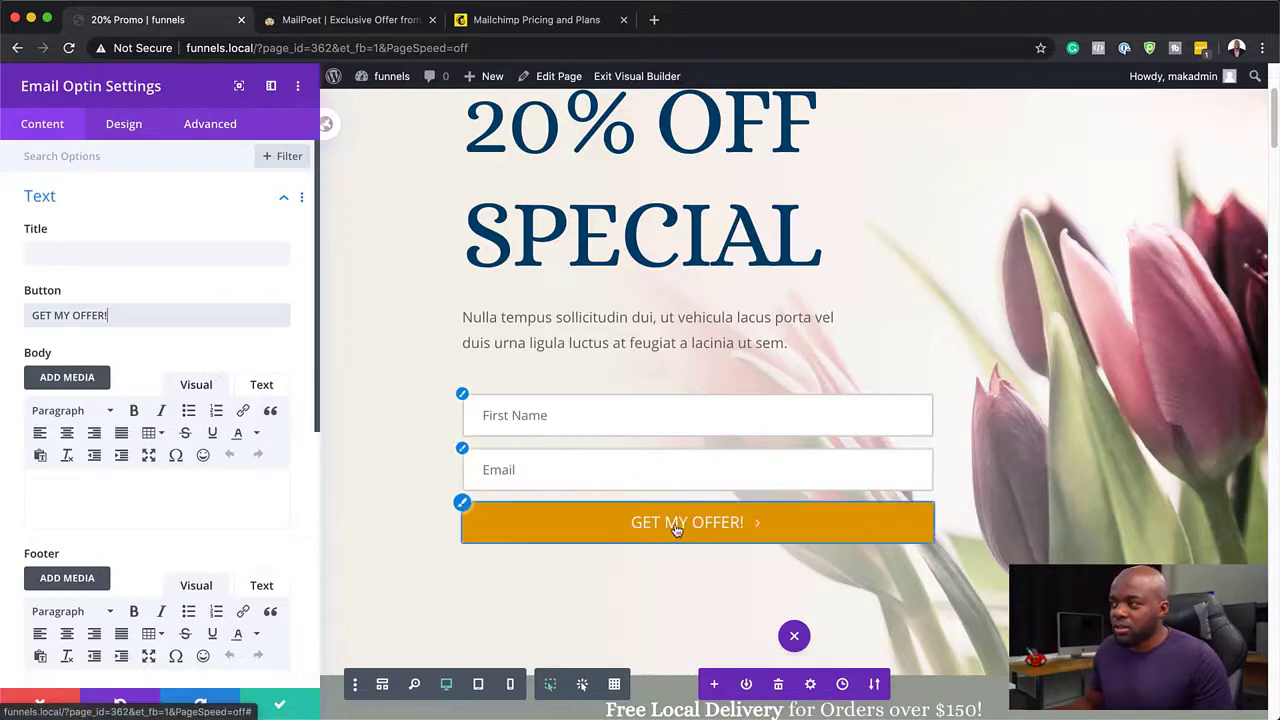
Step: Set the opt-in button's font to Domine and save the module settings
click(124, 123)
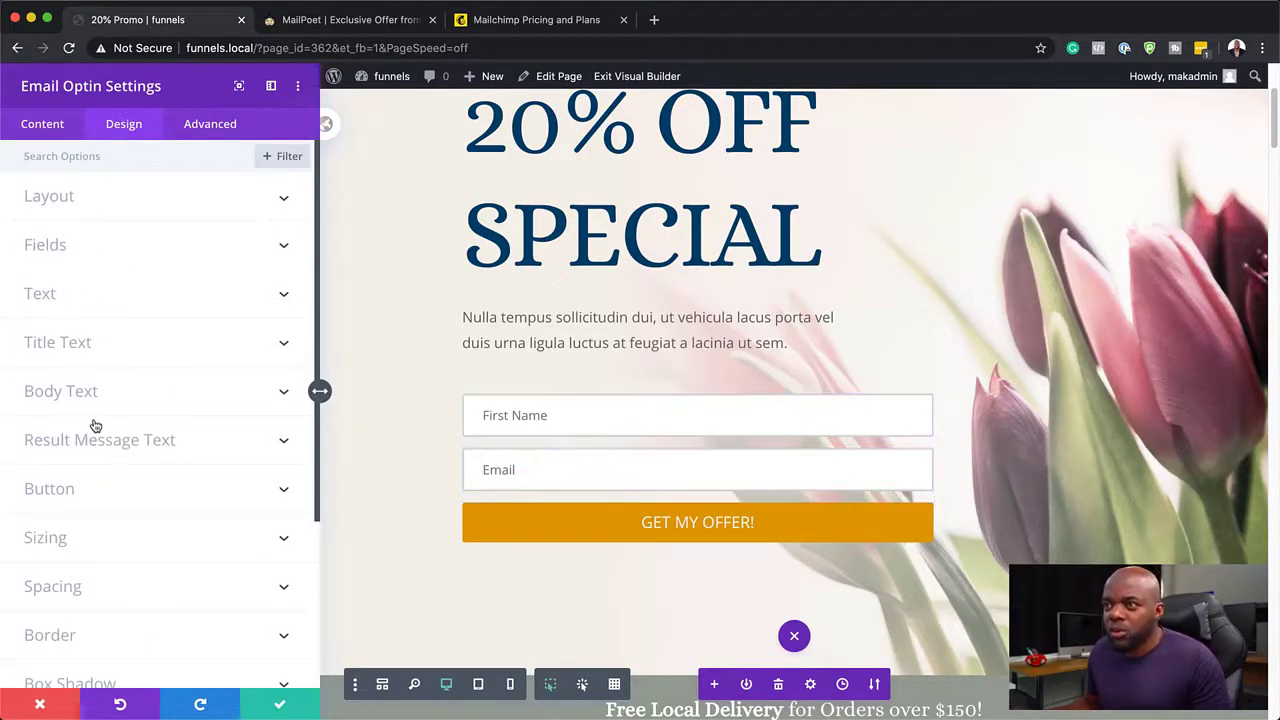
click(66, 490)
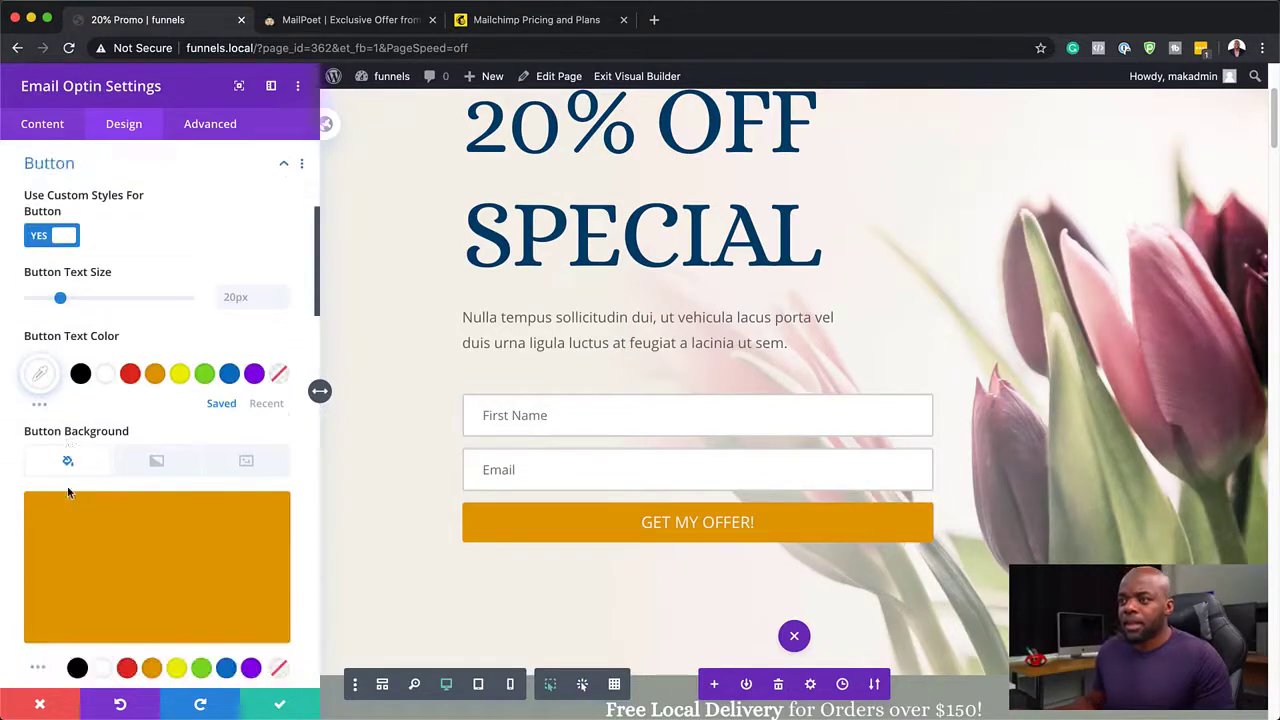
scroll(60, 420, down, 5)
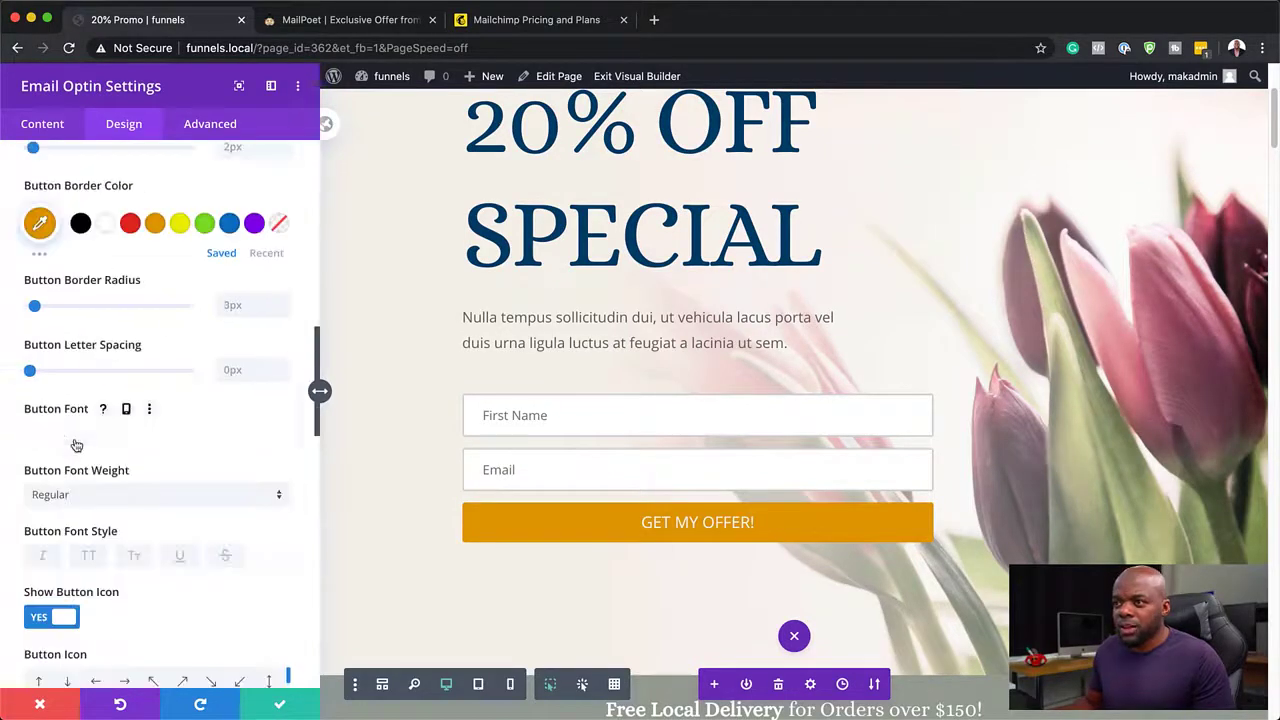
click(74, 440)
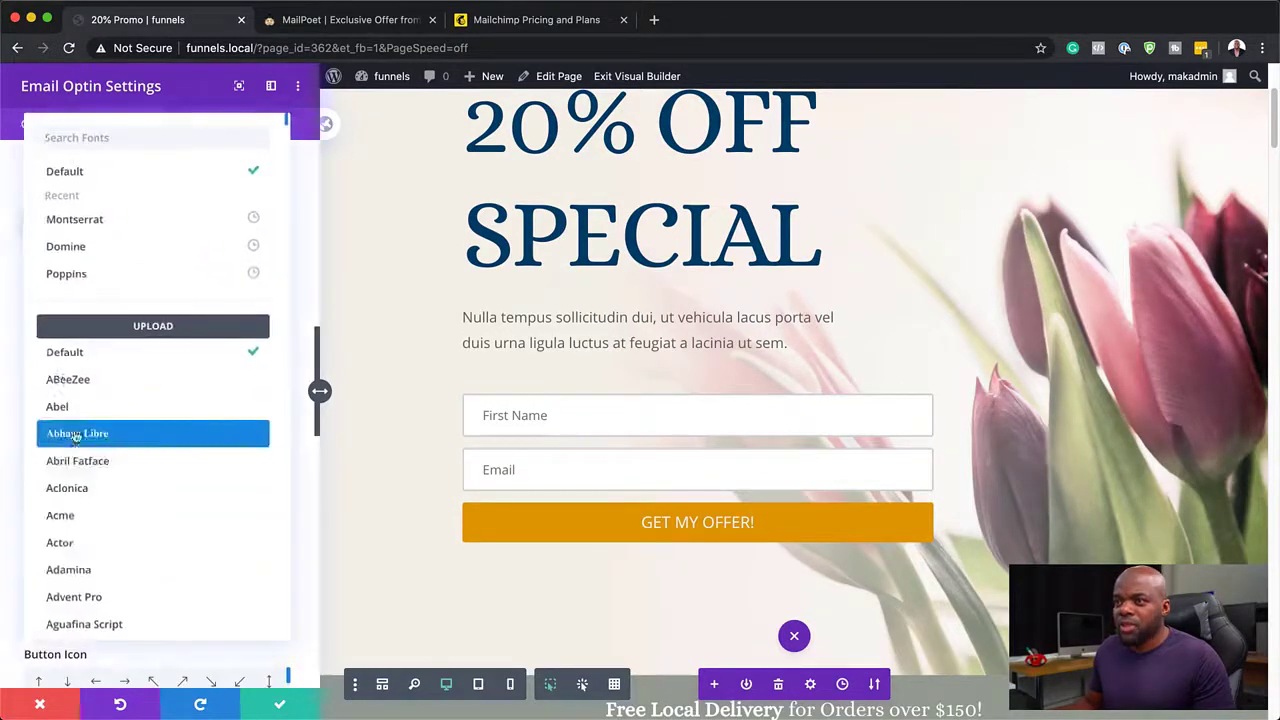
click(100, 252)
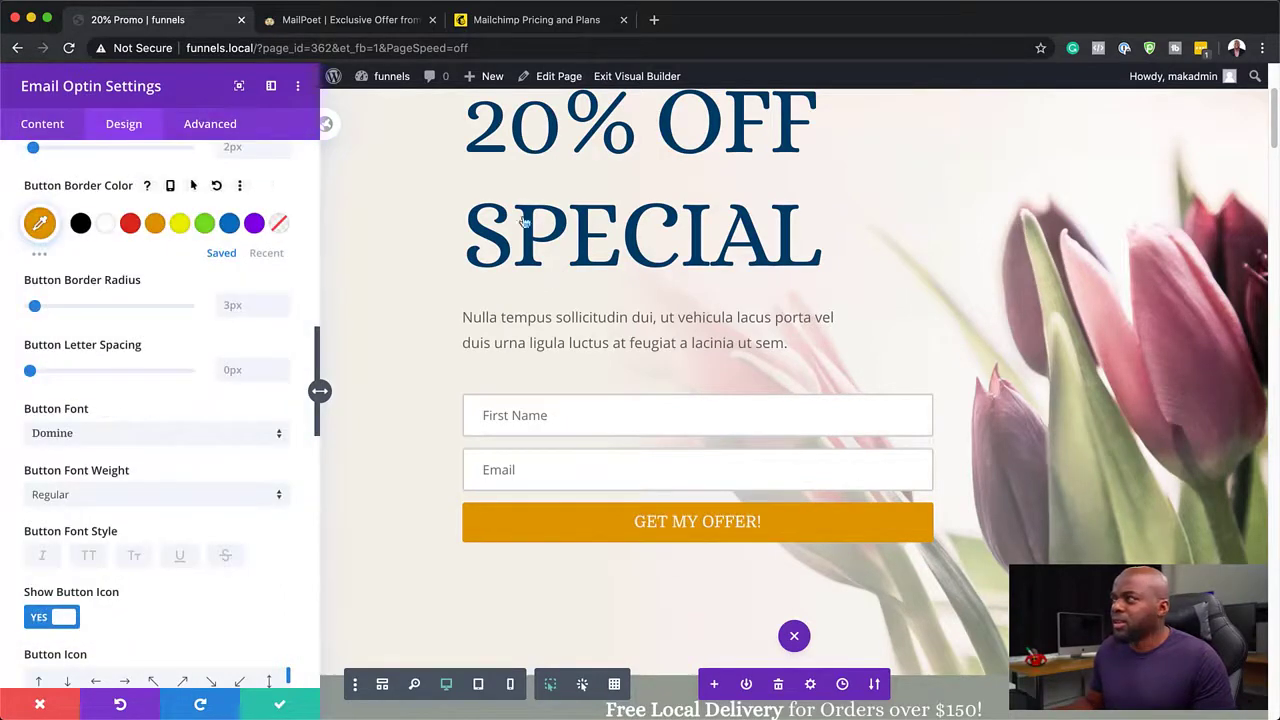
click(283, 707)
Step: Delete the Wedding Arrangements 35% off section below Our Specialties
scroll(938, 430, up, 2)
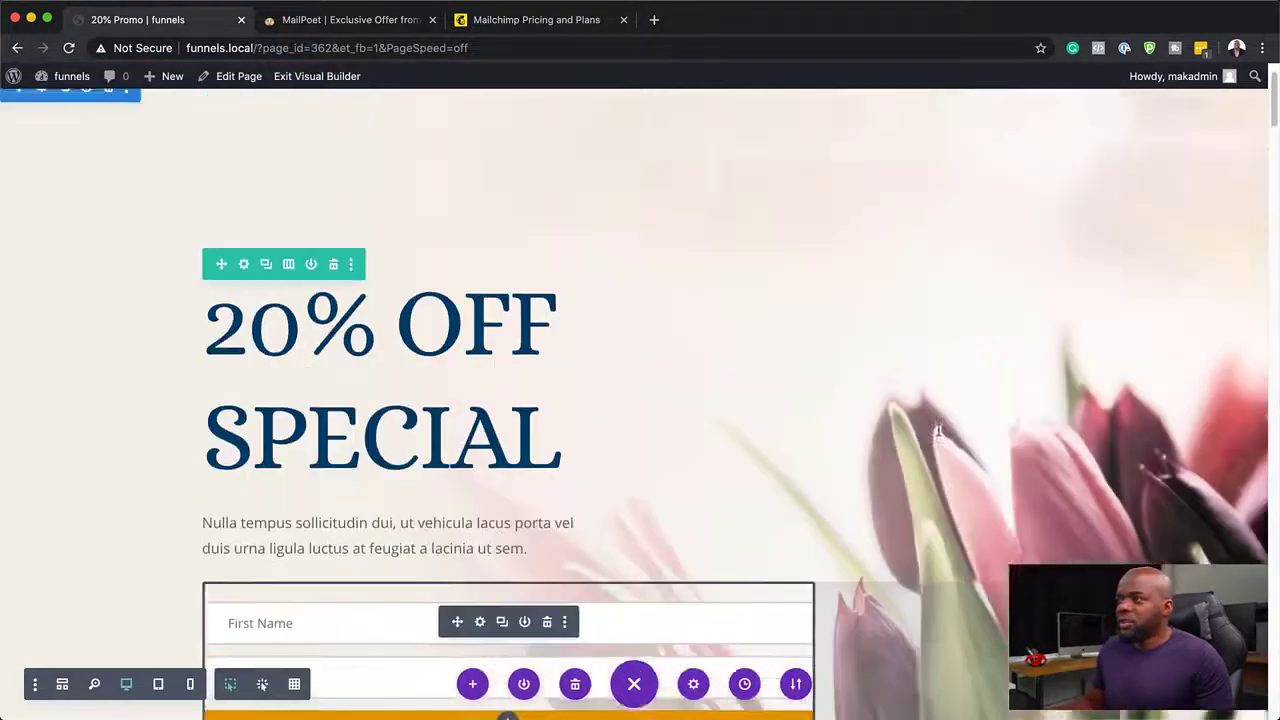
scroll(774, 400, down, 5)
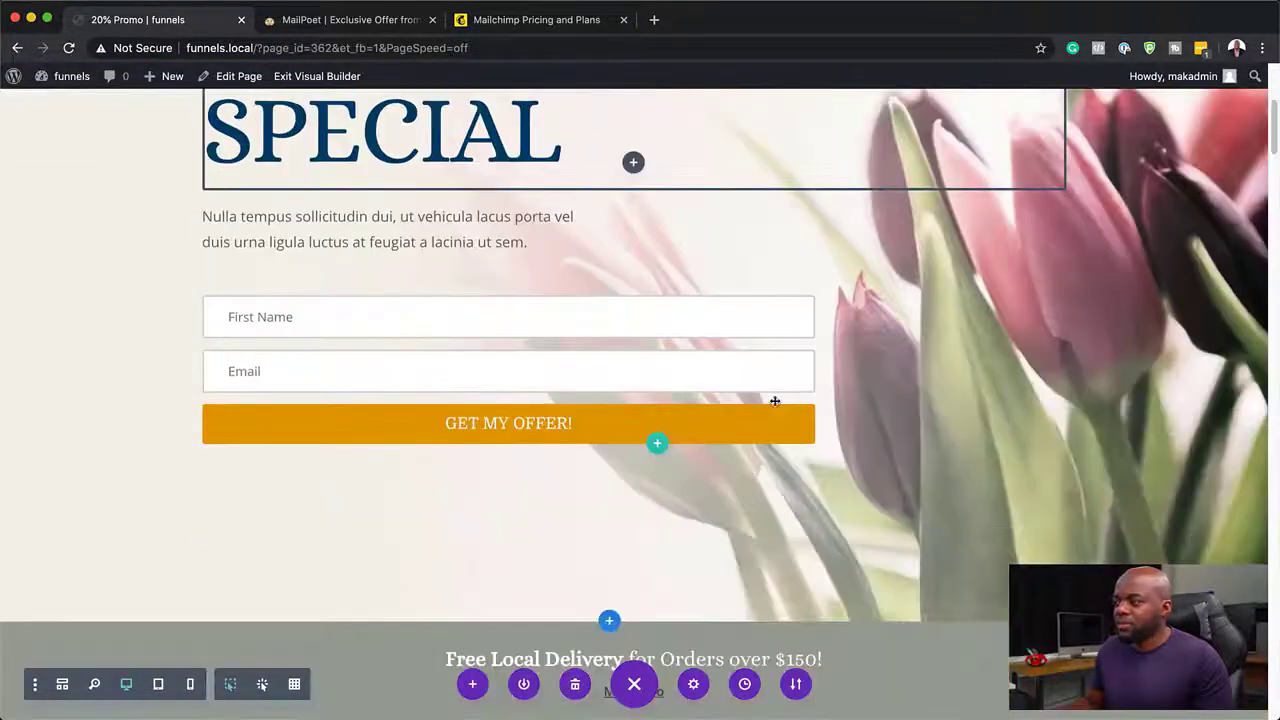
scroll(774, 400, down, 5)
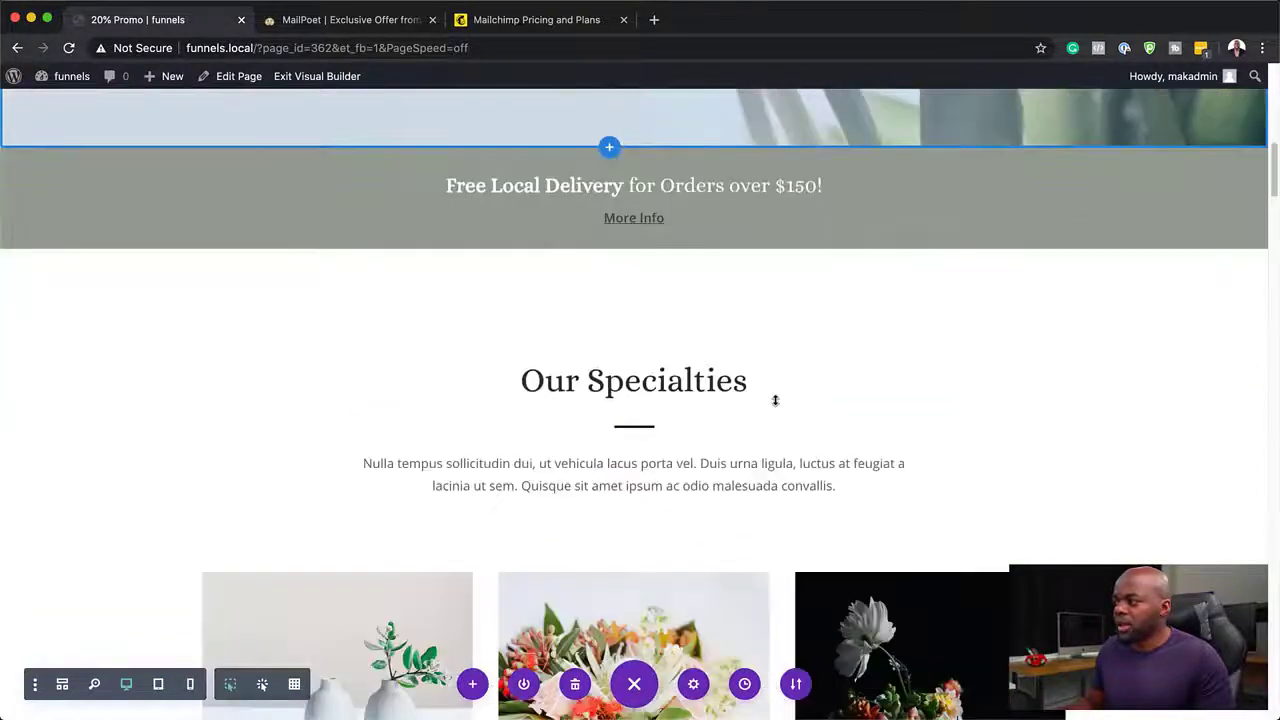
scroll(775, 400, down, 2)
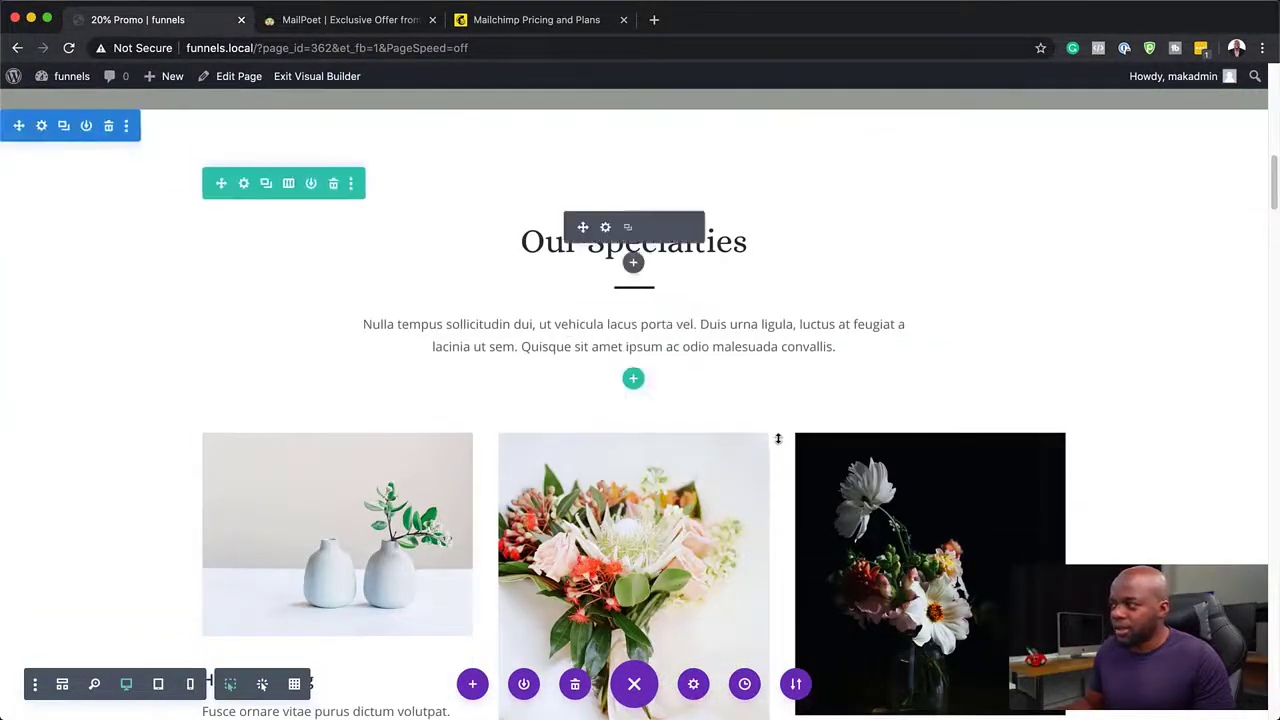
scroll(778, 438, down, 10)
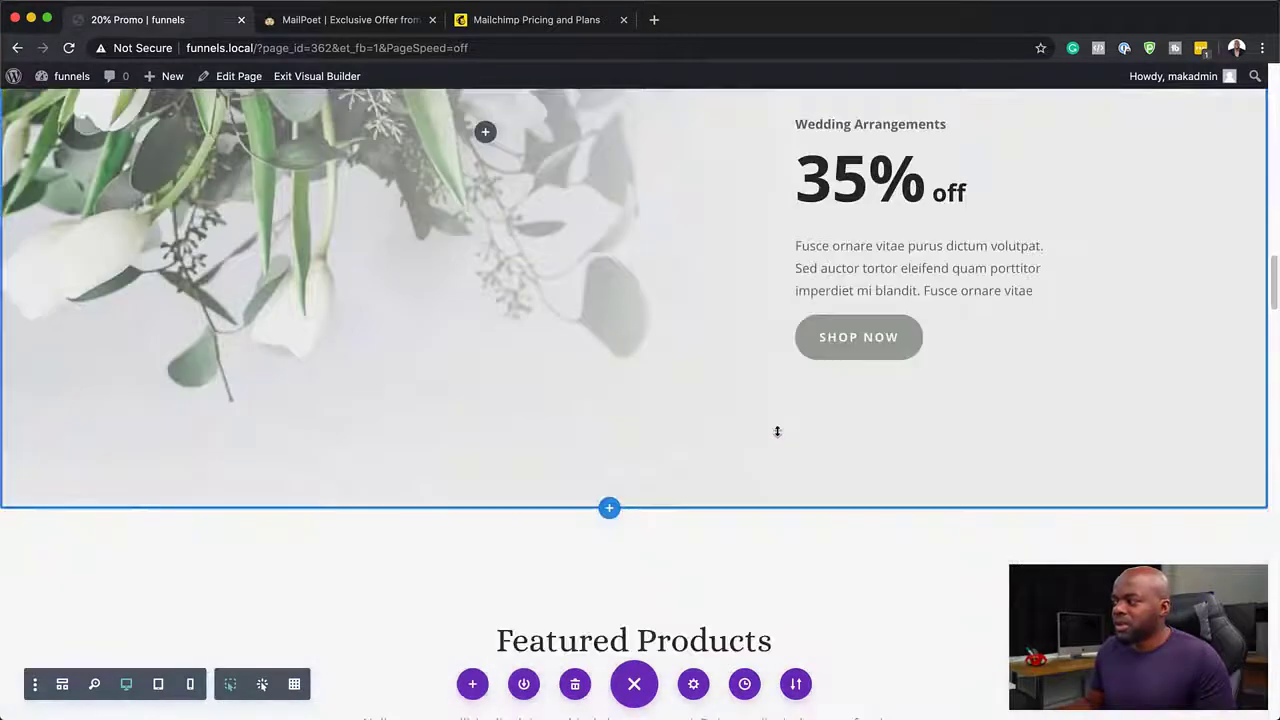
scroll(775, 430, up, 5)
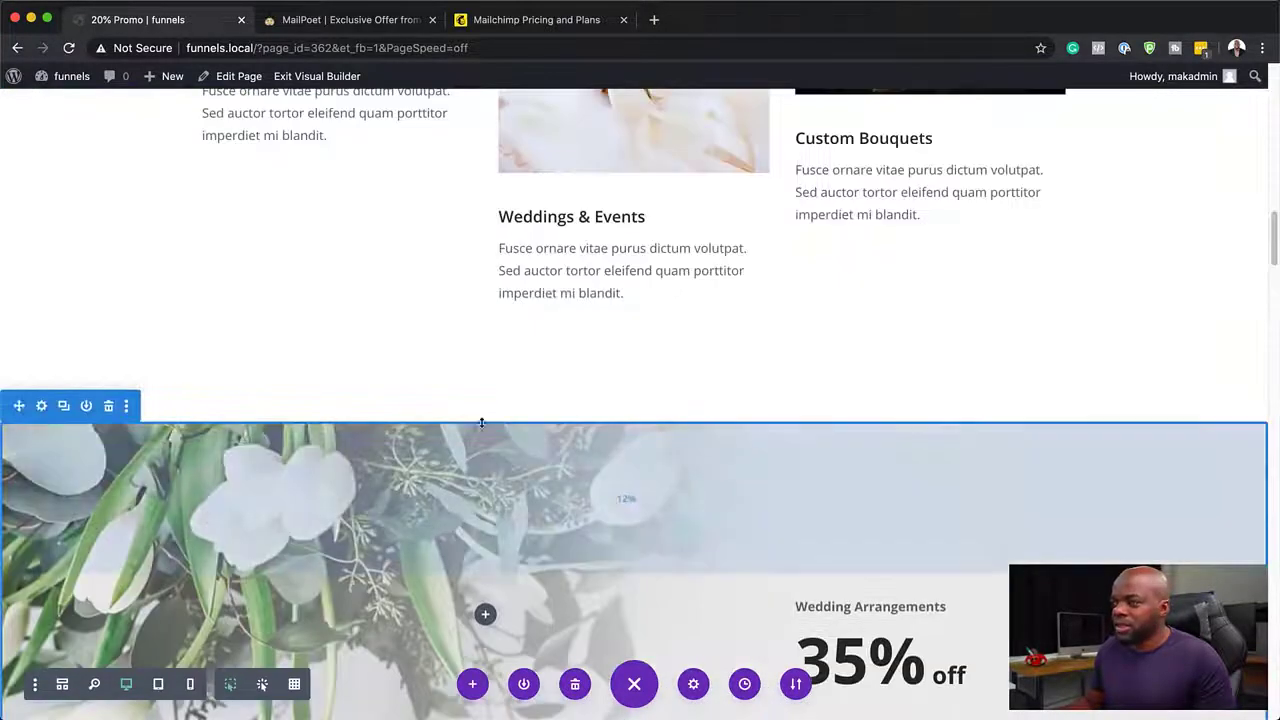
click(110, 406)
Step: Delete the Custom Bouquets form row and the Fall Collection section
scroll(660, 519, down, 5)
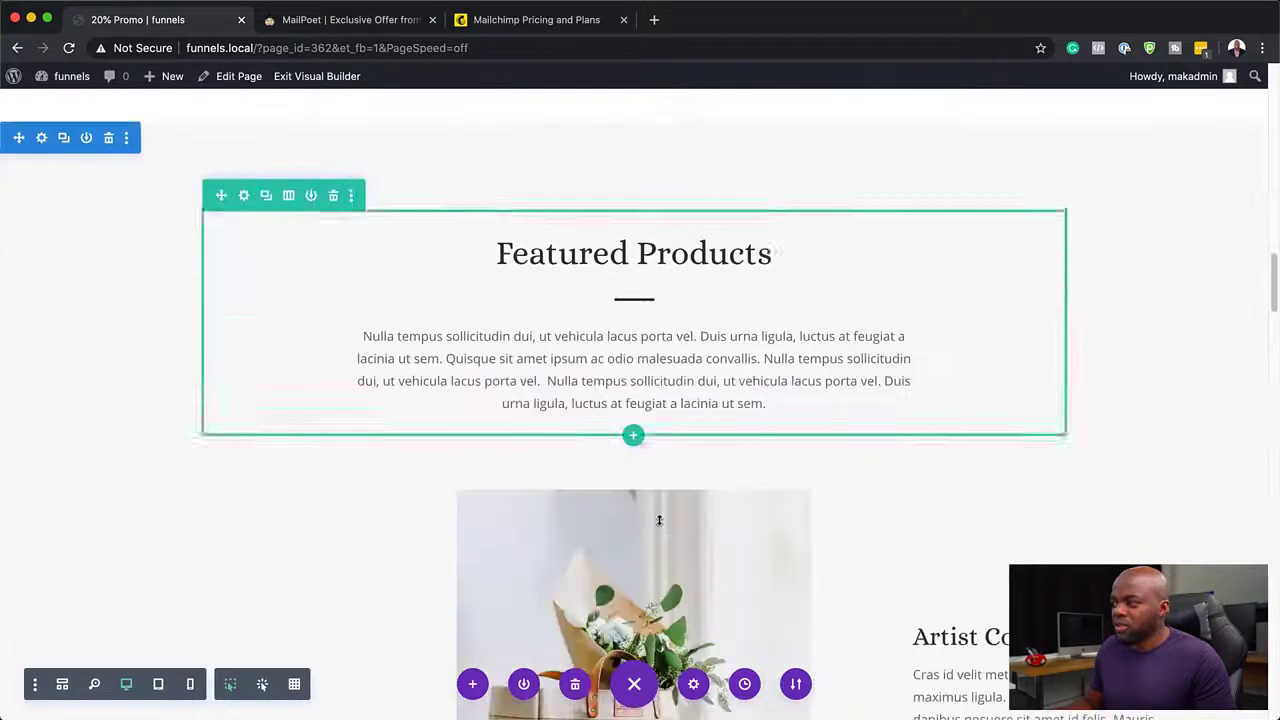
scroll(660, 519, down, 15)
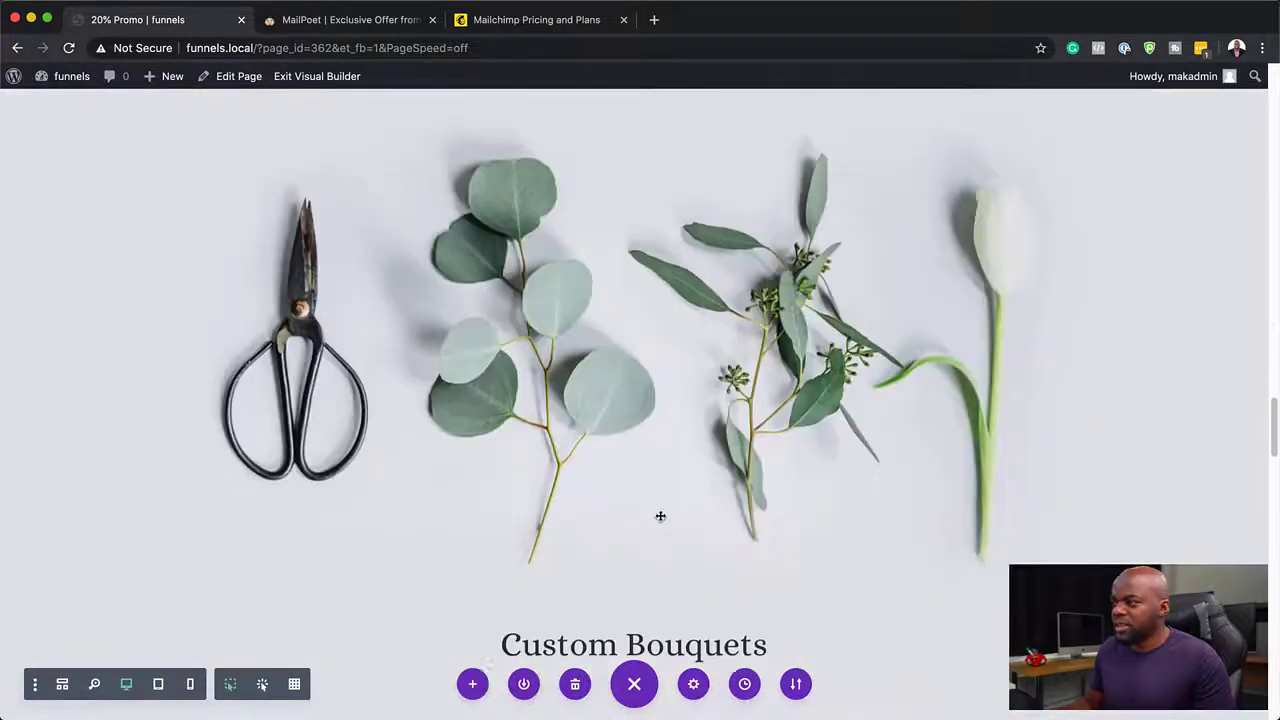
scroll(660, 513, down, 7)
scroll(660, 513, up, 8)
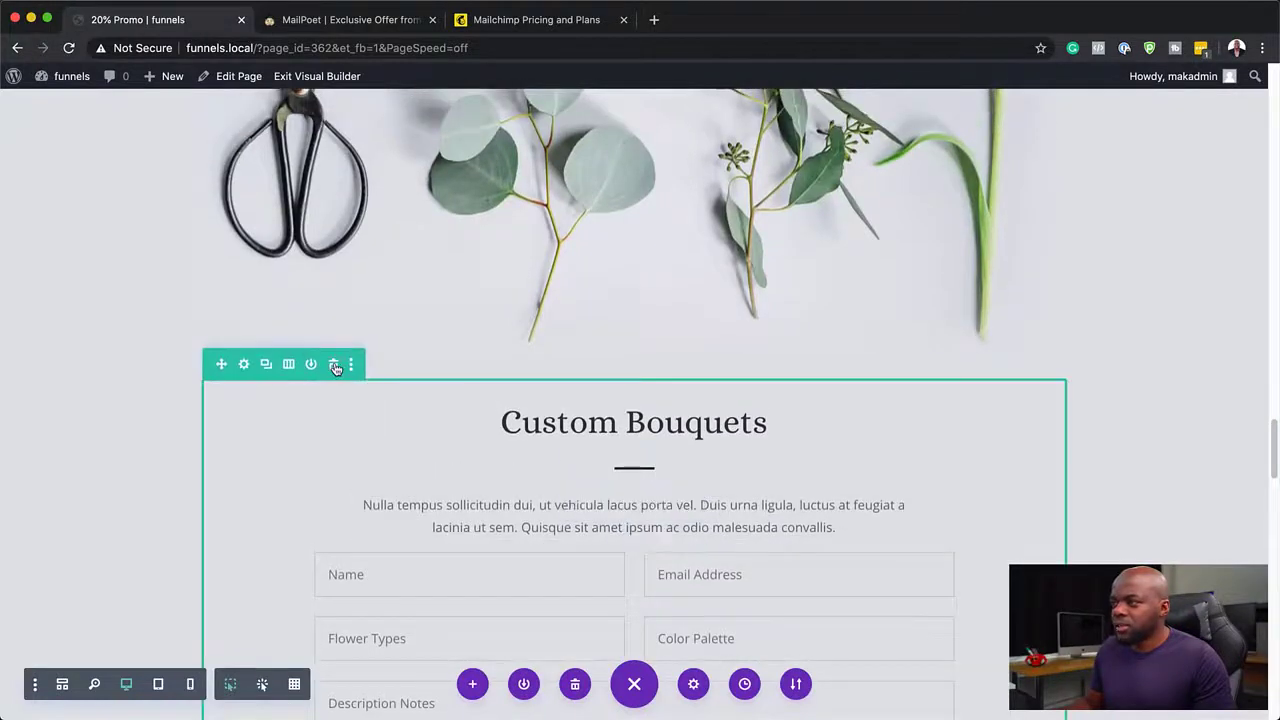
click(335, 366)
scroll(570, 502, down, 1)
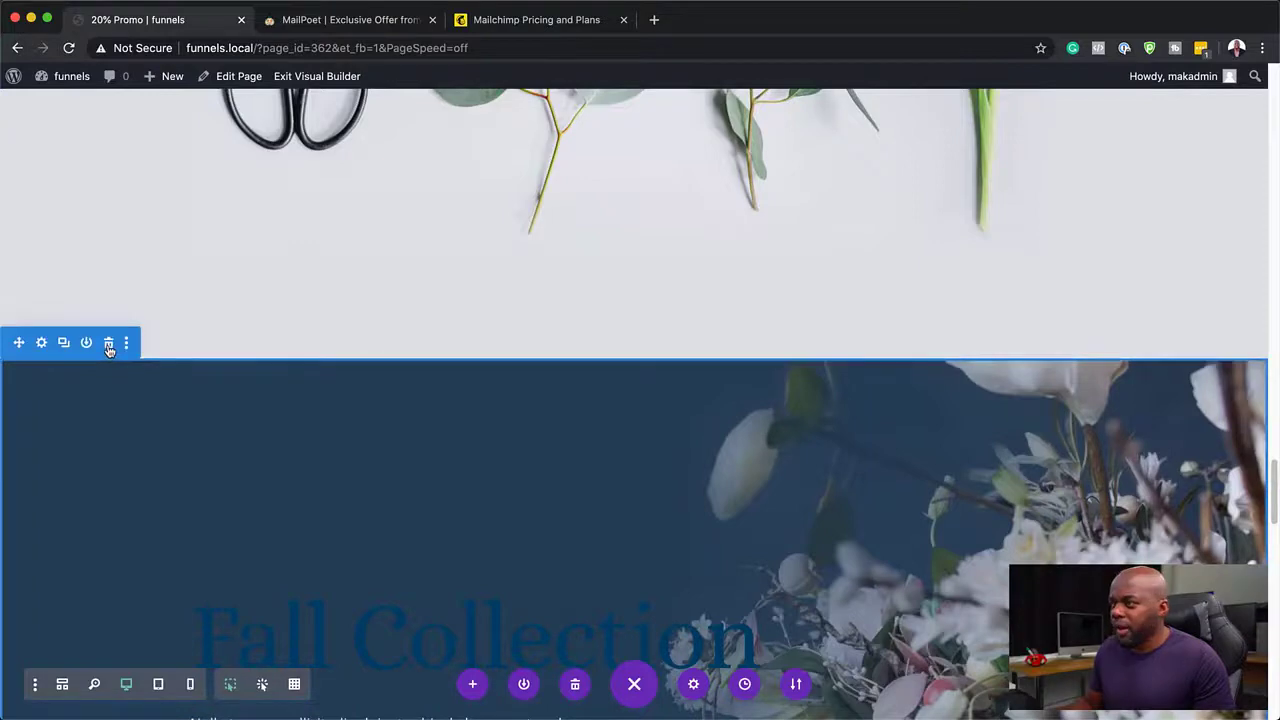
click(109, 344)
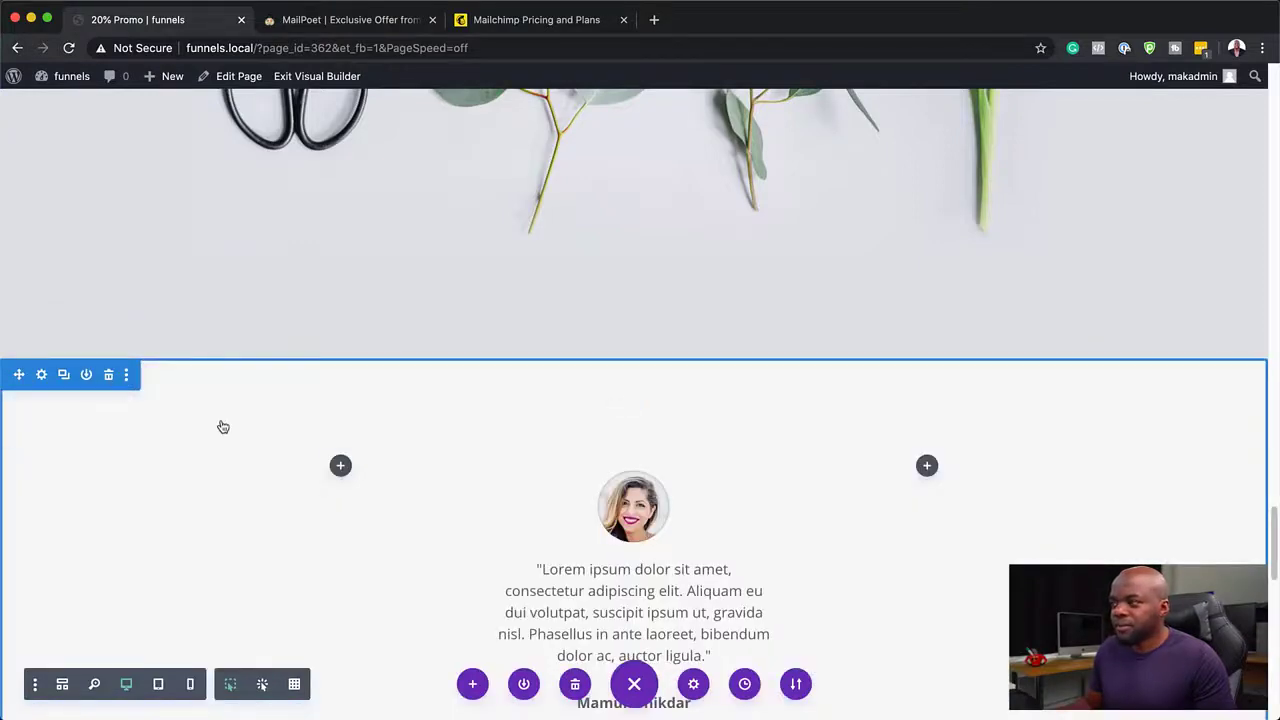
Step: Delete the Reach Us contact section, the map section and the "We Deliver and Ship all over the Country!" banner
scroll(593, 514, down, 5)
scroll(593, 514, down, 1)
mouse_move(146, 346)
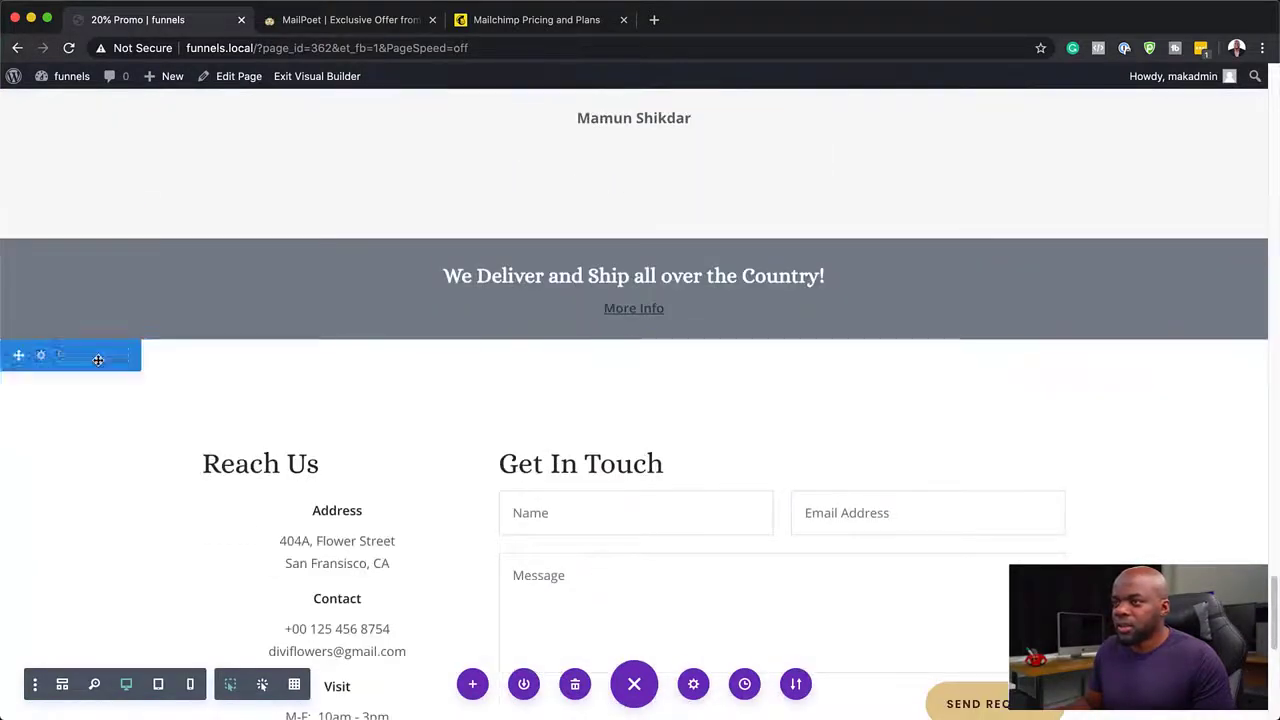
click(111, 361)
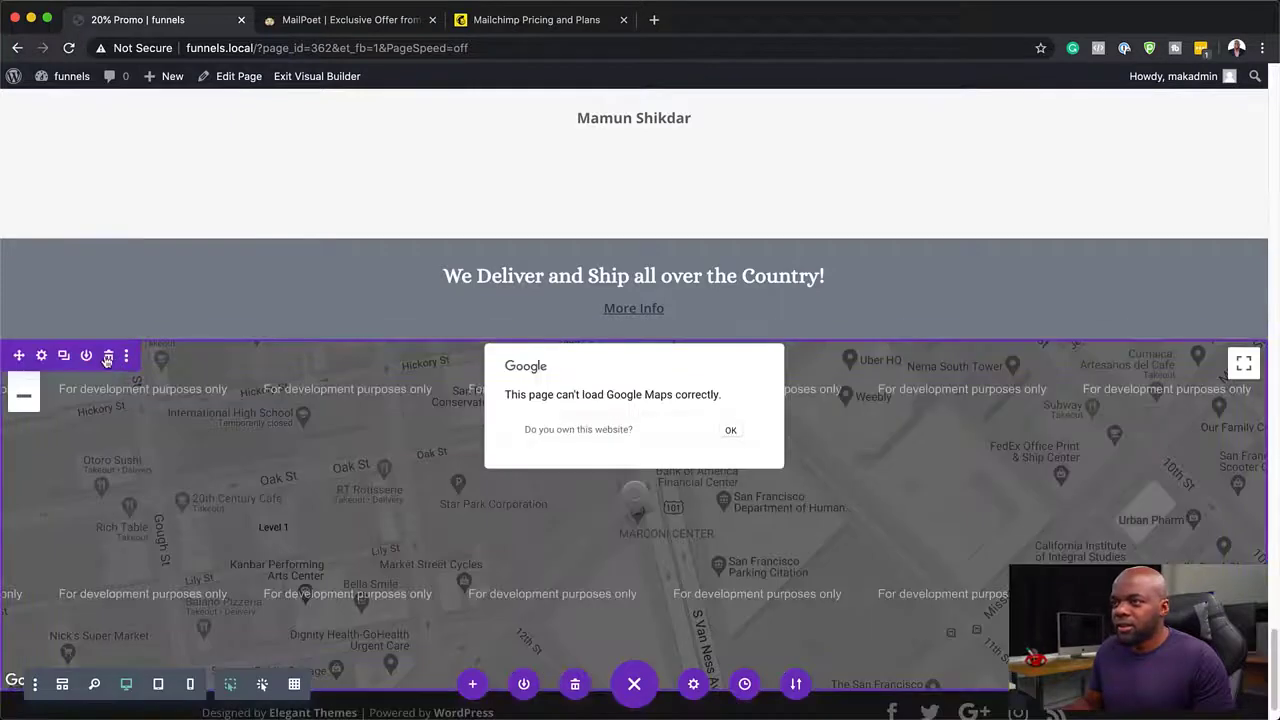
click(108, 358)
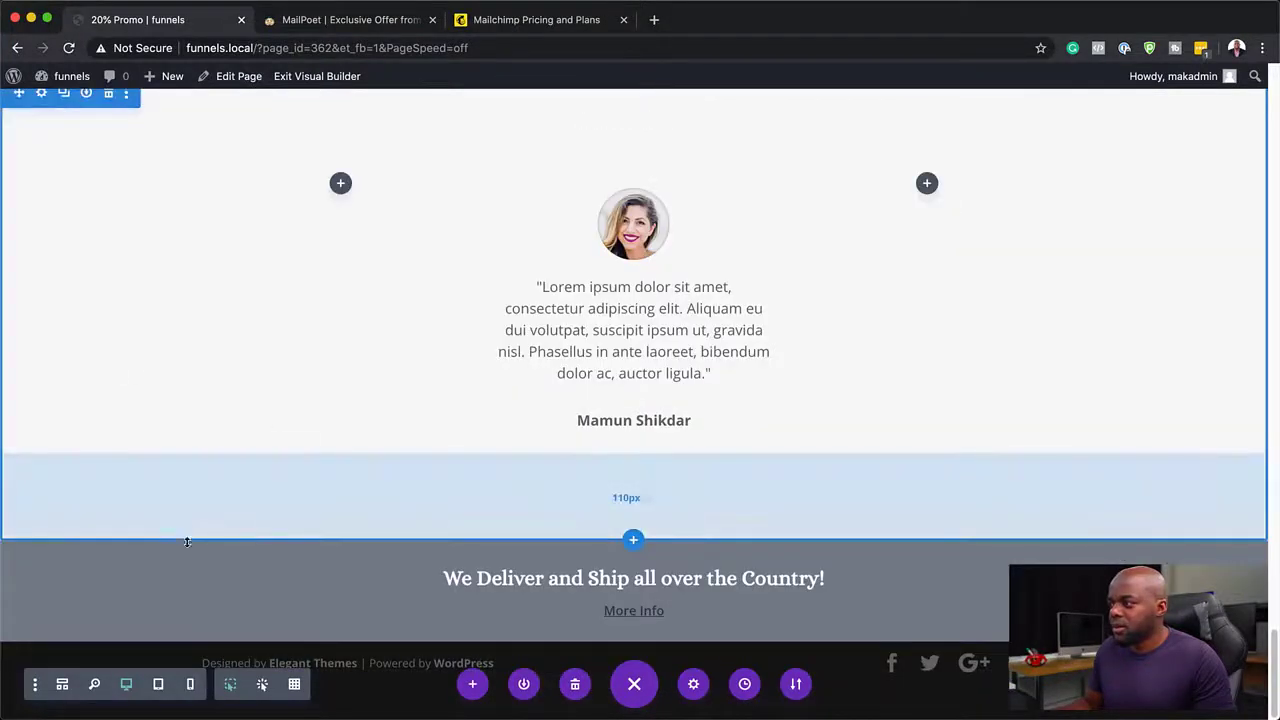
mouse_move(91, 551)
click(110, 526)
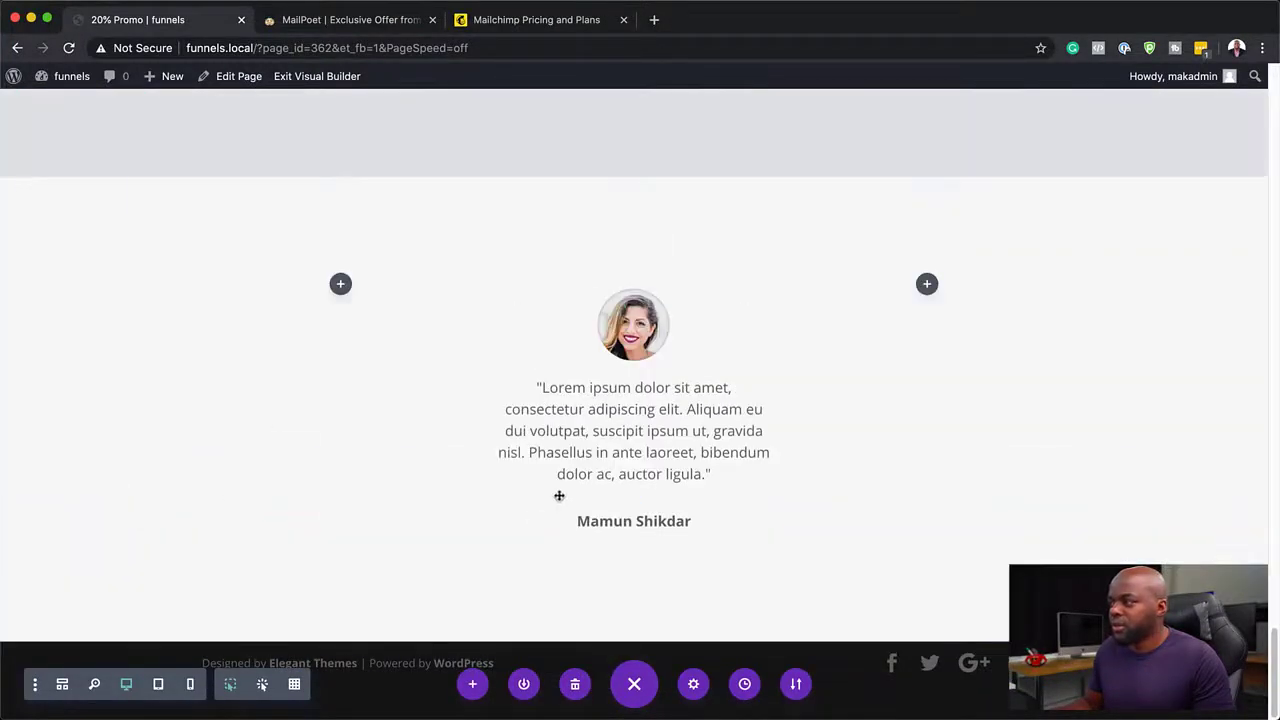
Step: Review the trimmed page back up to the opt-in form and exit the Visual Builder
scroll(559, 496, up, 10)
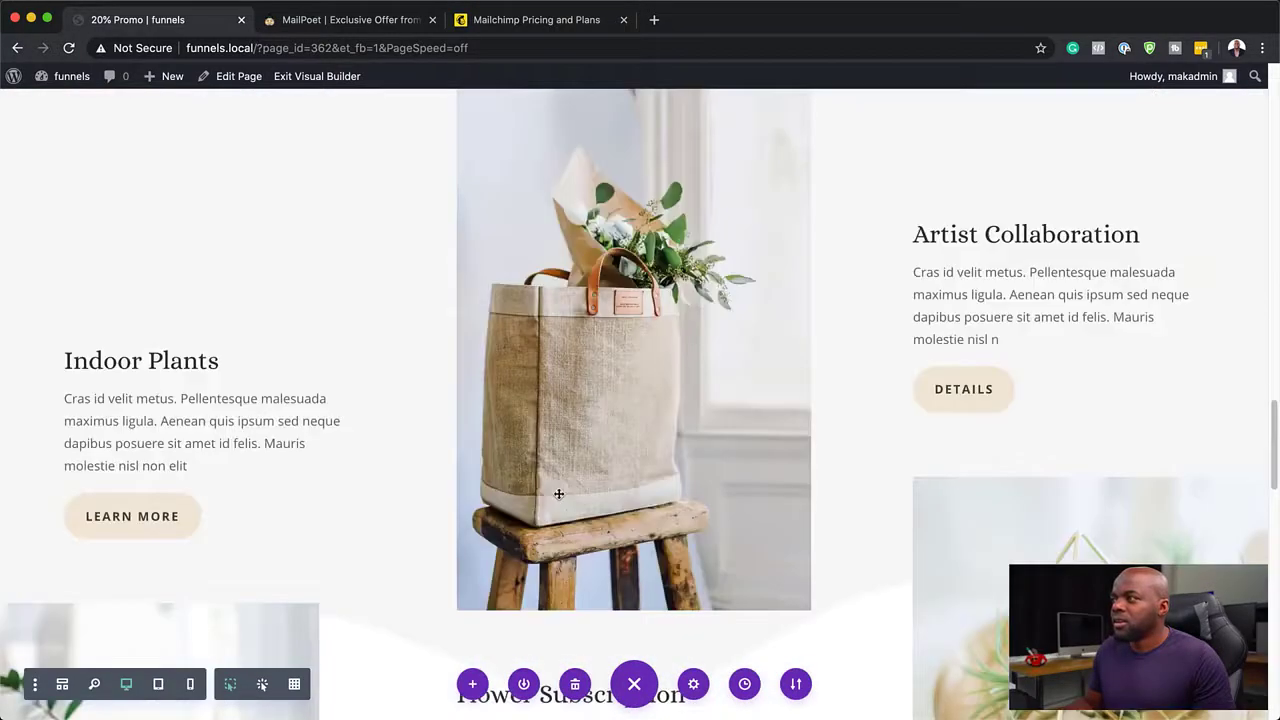
scroll(559, 494, up, 15)
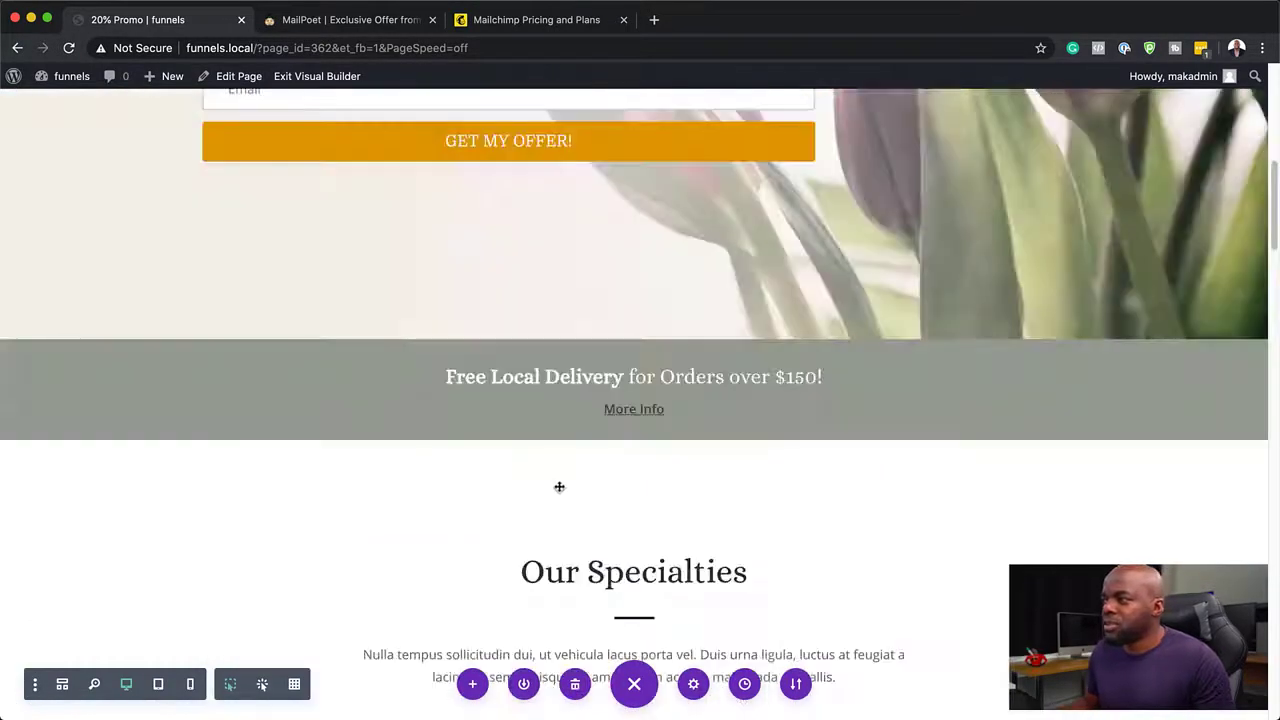
scroll(559, 487, up, 7)
scroll(559, 487, down, 4)
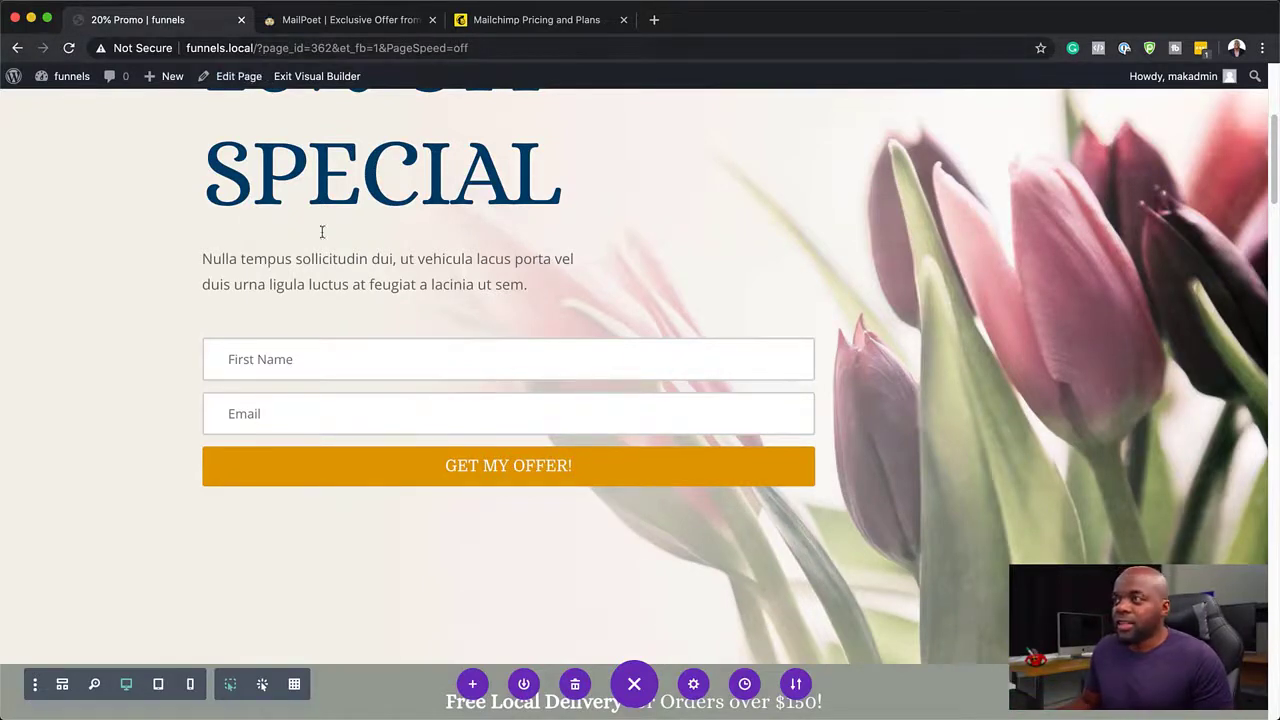
click(337, 78)
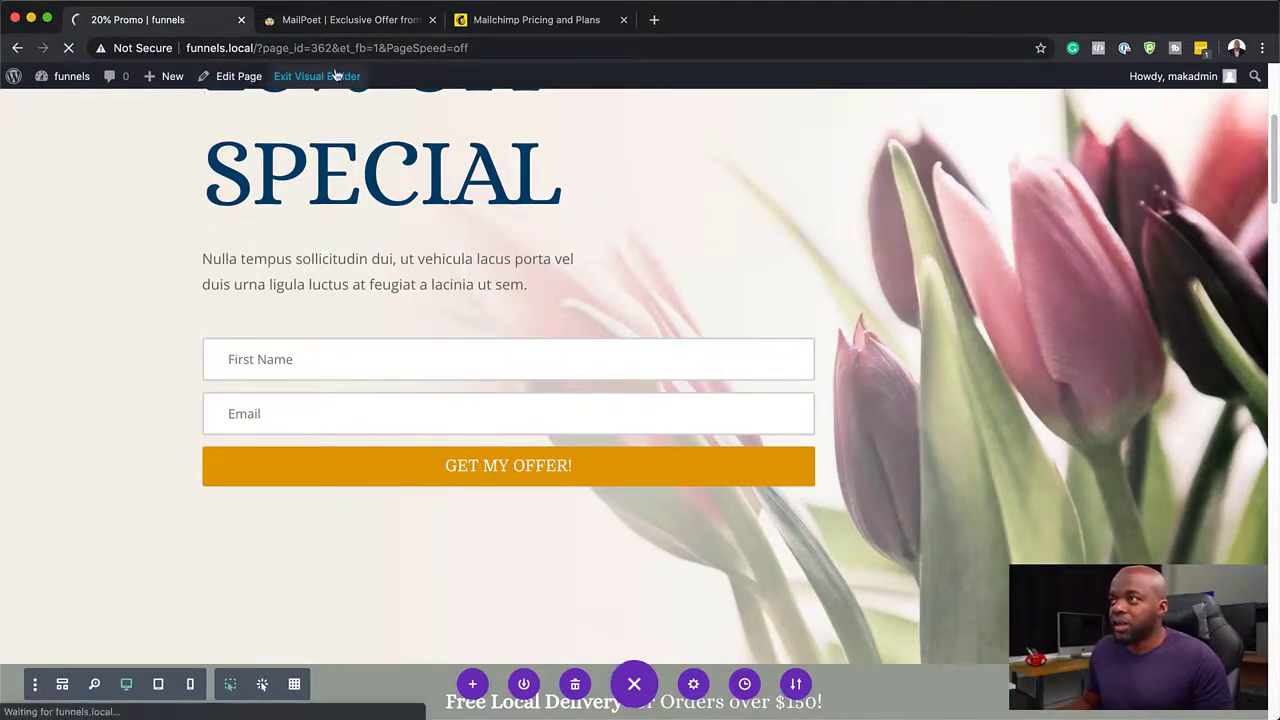
Step: Check the opt-in area of the 20% promo page outside the builder and select the page's web address
scroll(705, 348, down, 3)
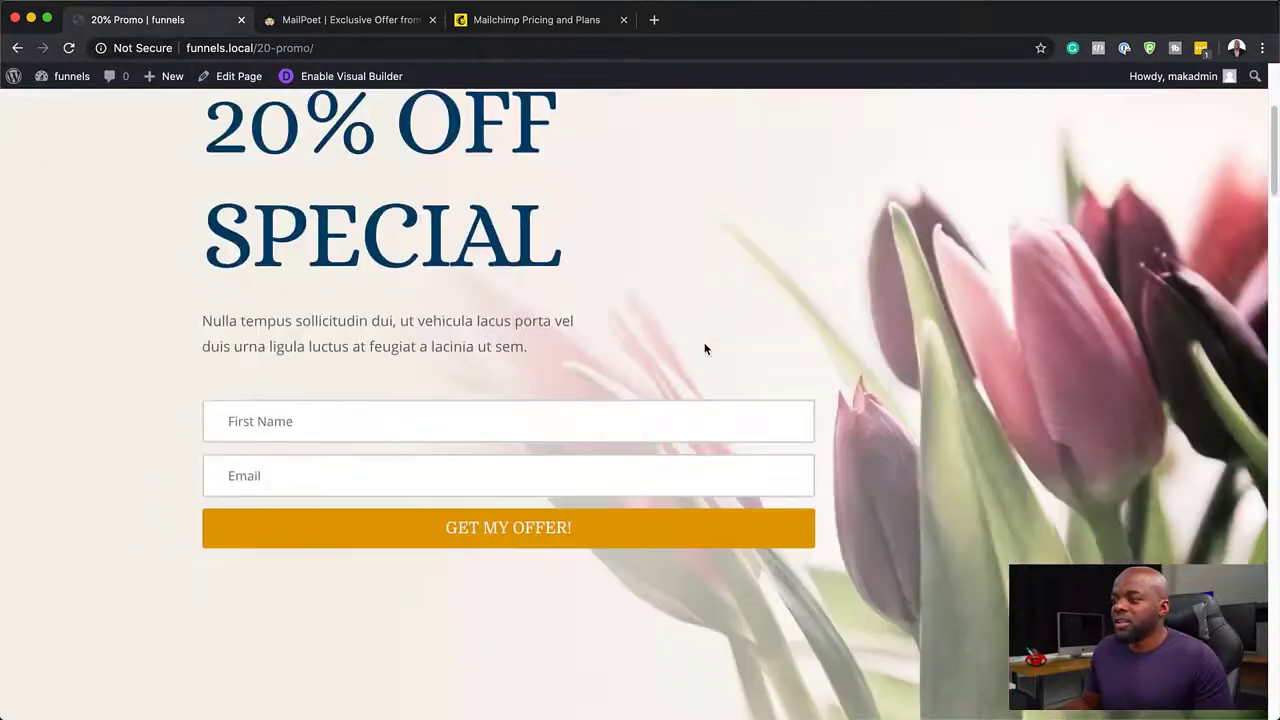
scroll(705, 348, down, 2)
scroll(705, 348, up, 3)
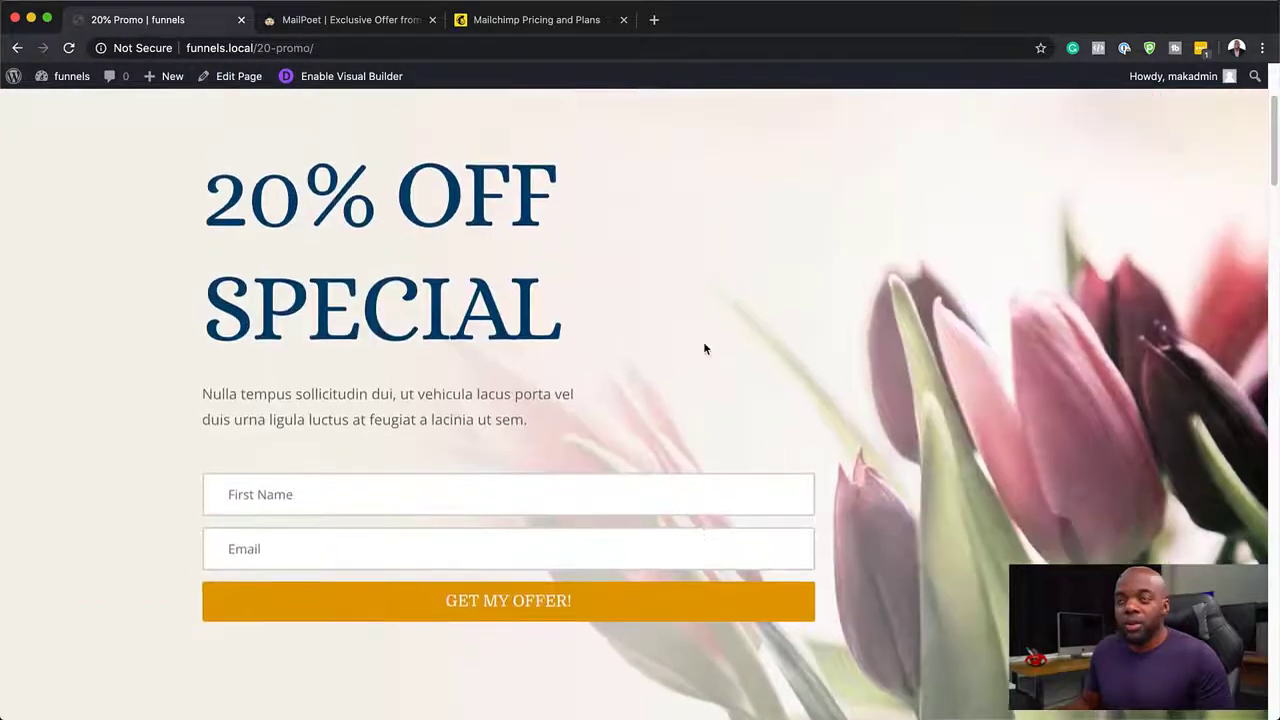
click(337, 48)
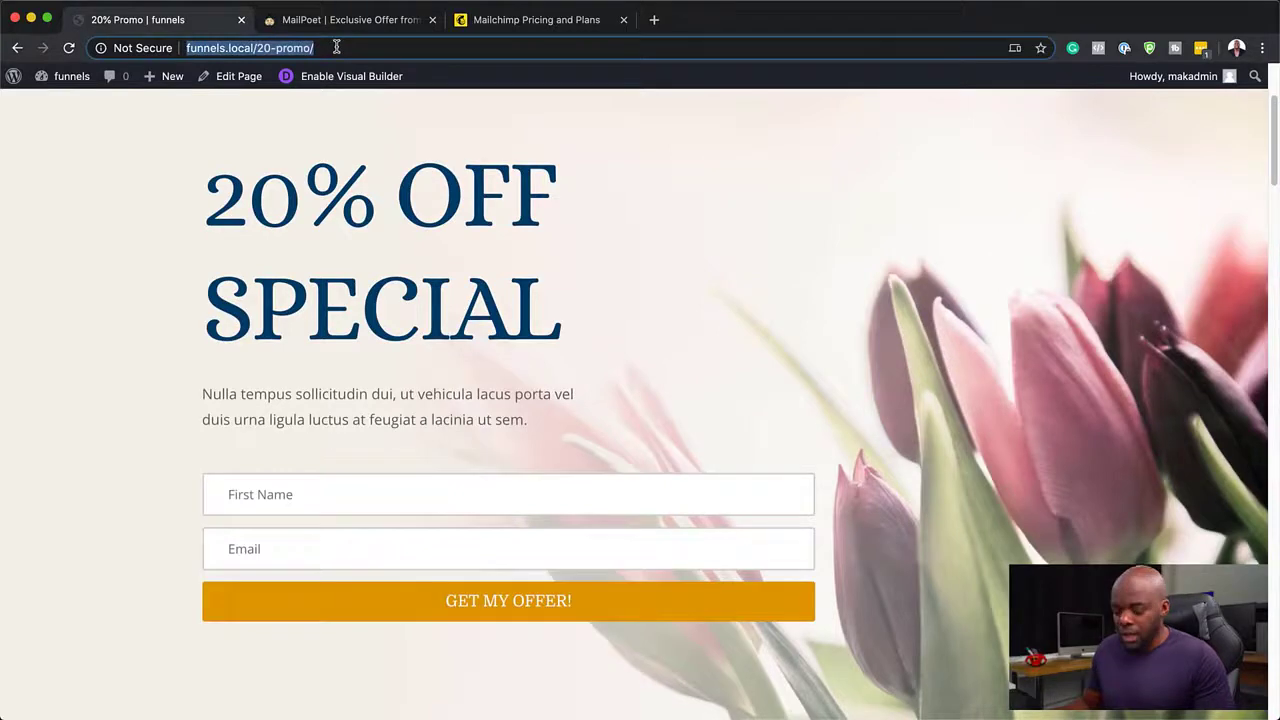